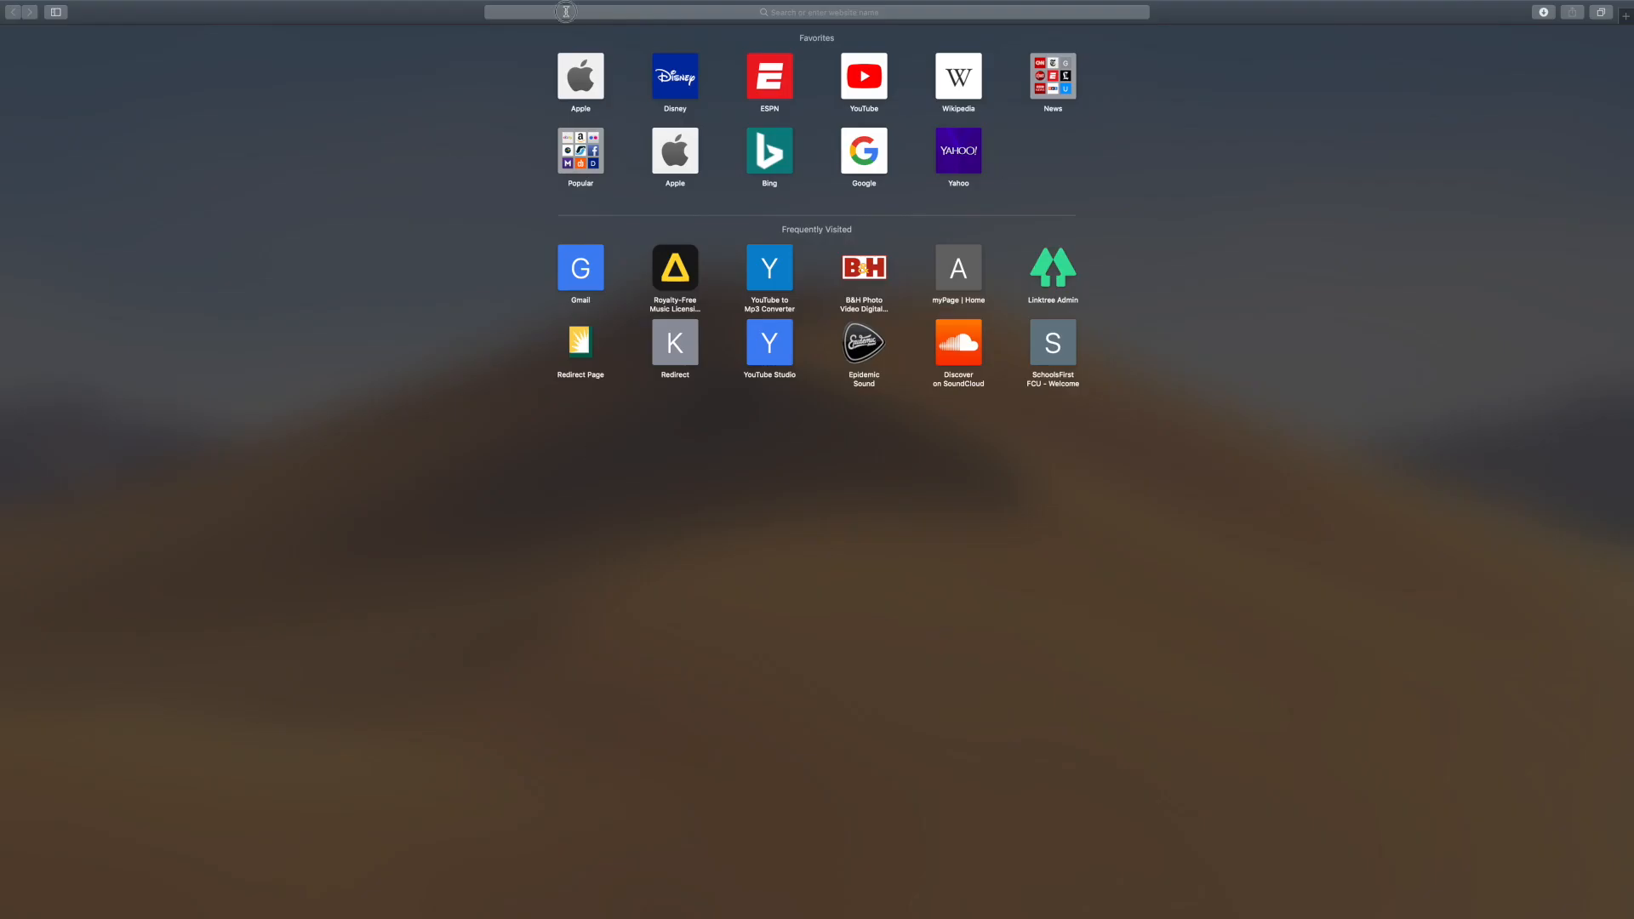
- Go to lrtimelapse.com and open the site's Download page
click(565, 13)
text(lrtimelapse.com)
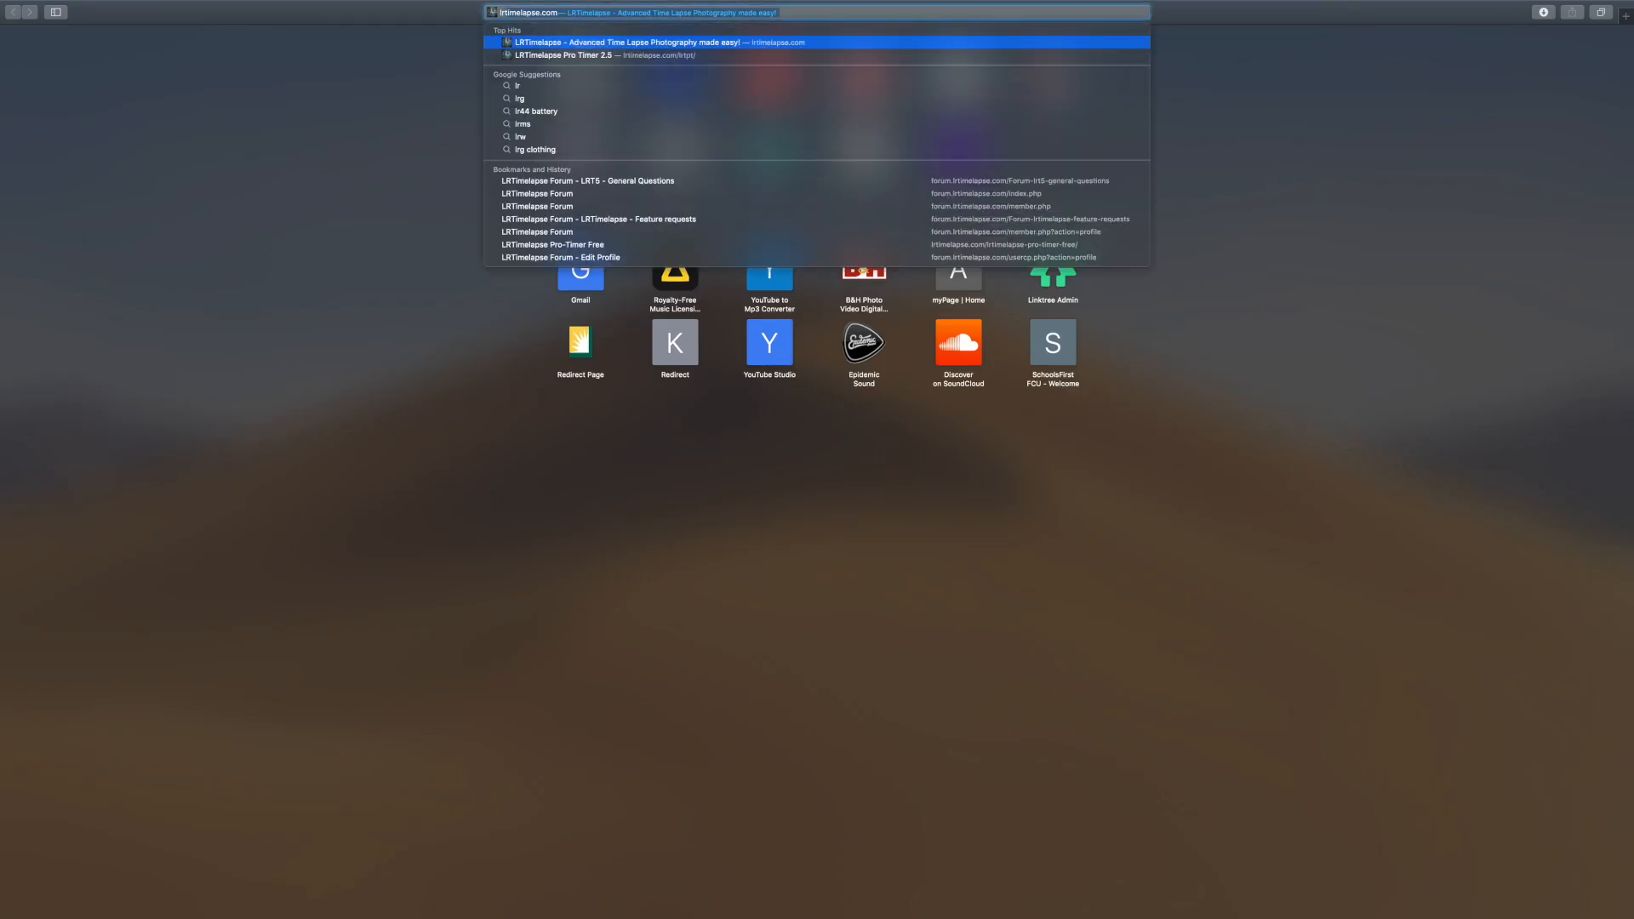
key(Return)
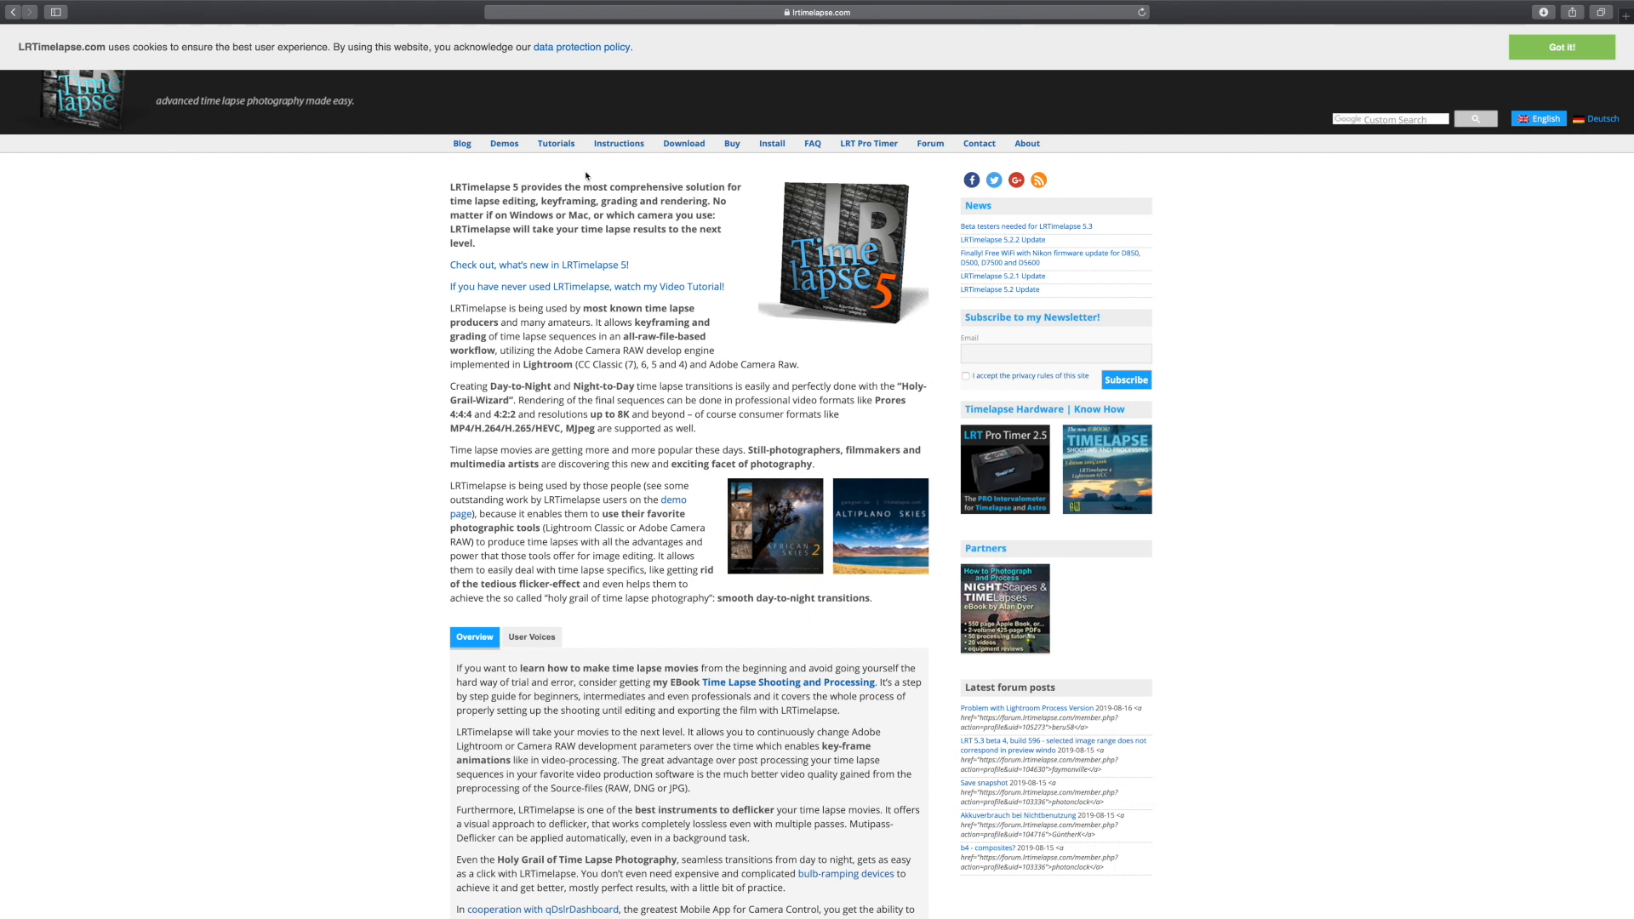
click(684, 143)
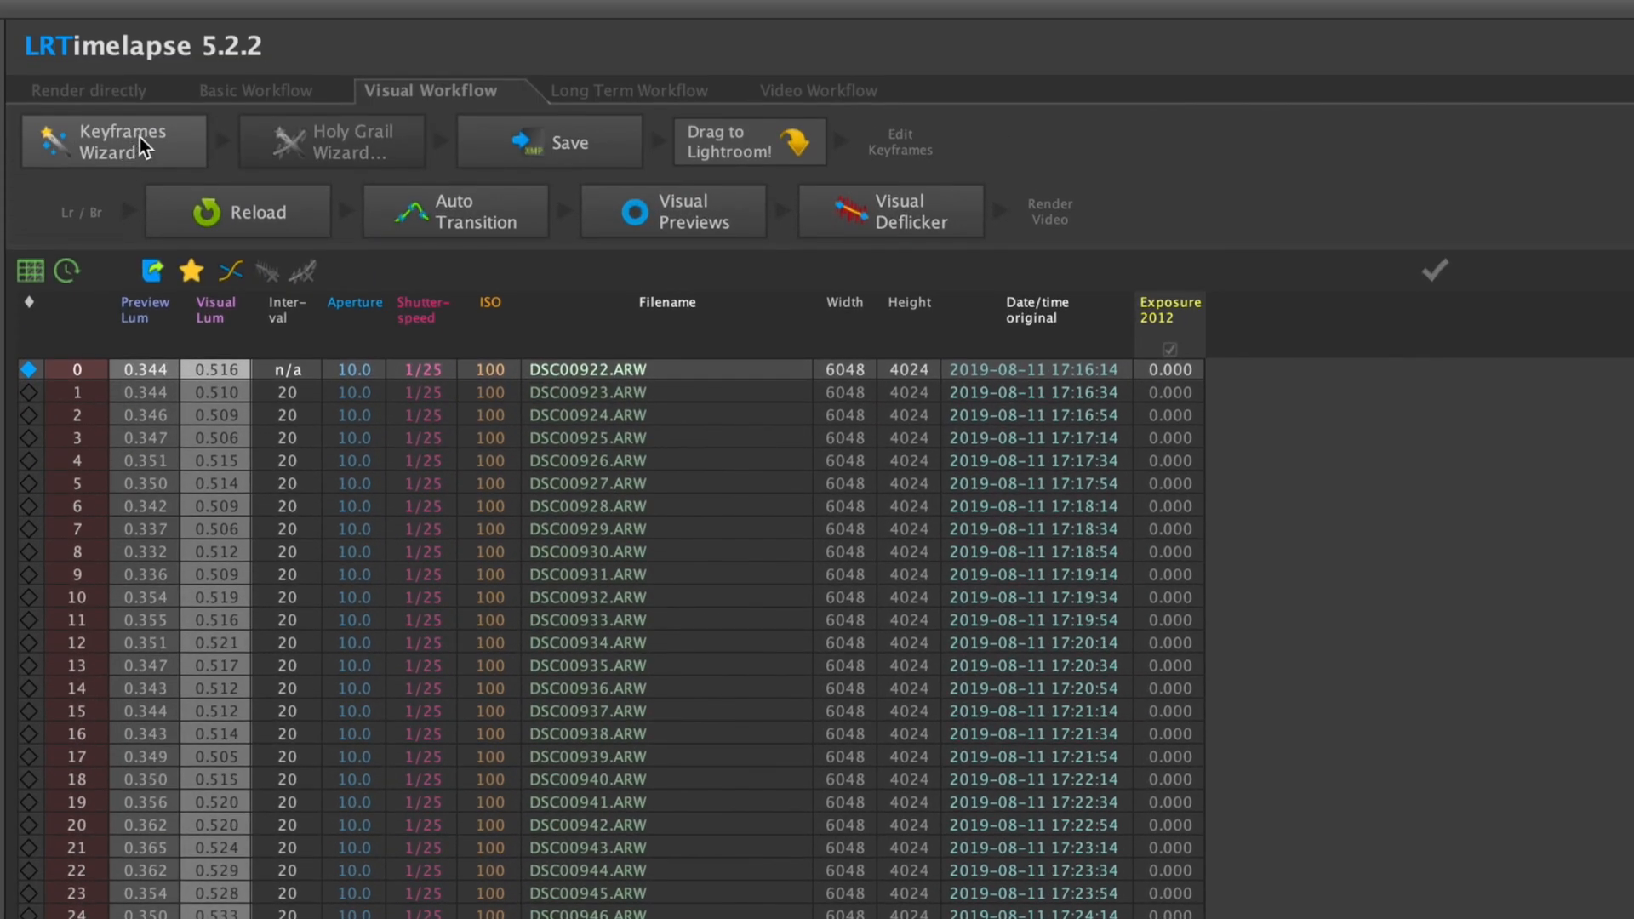
- Run the Keyframes Wizard on the Corona Del Mar lapse sequence with 8 keyframes
click(136, 133)
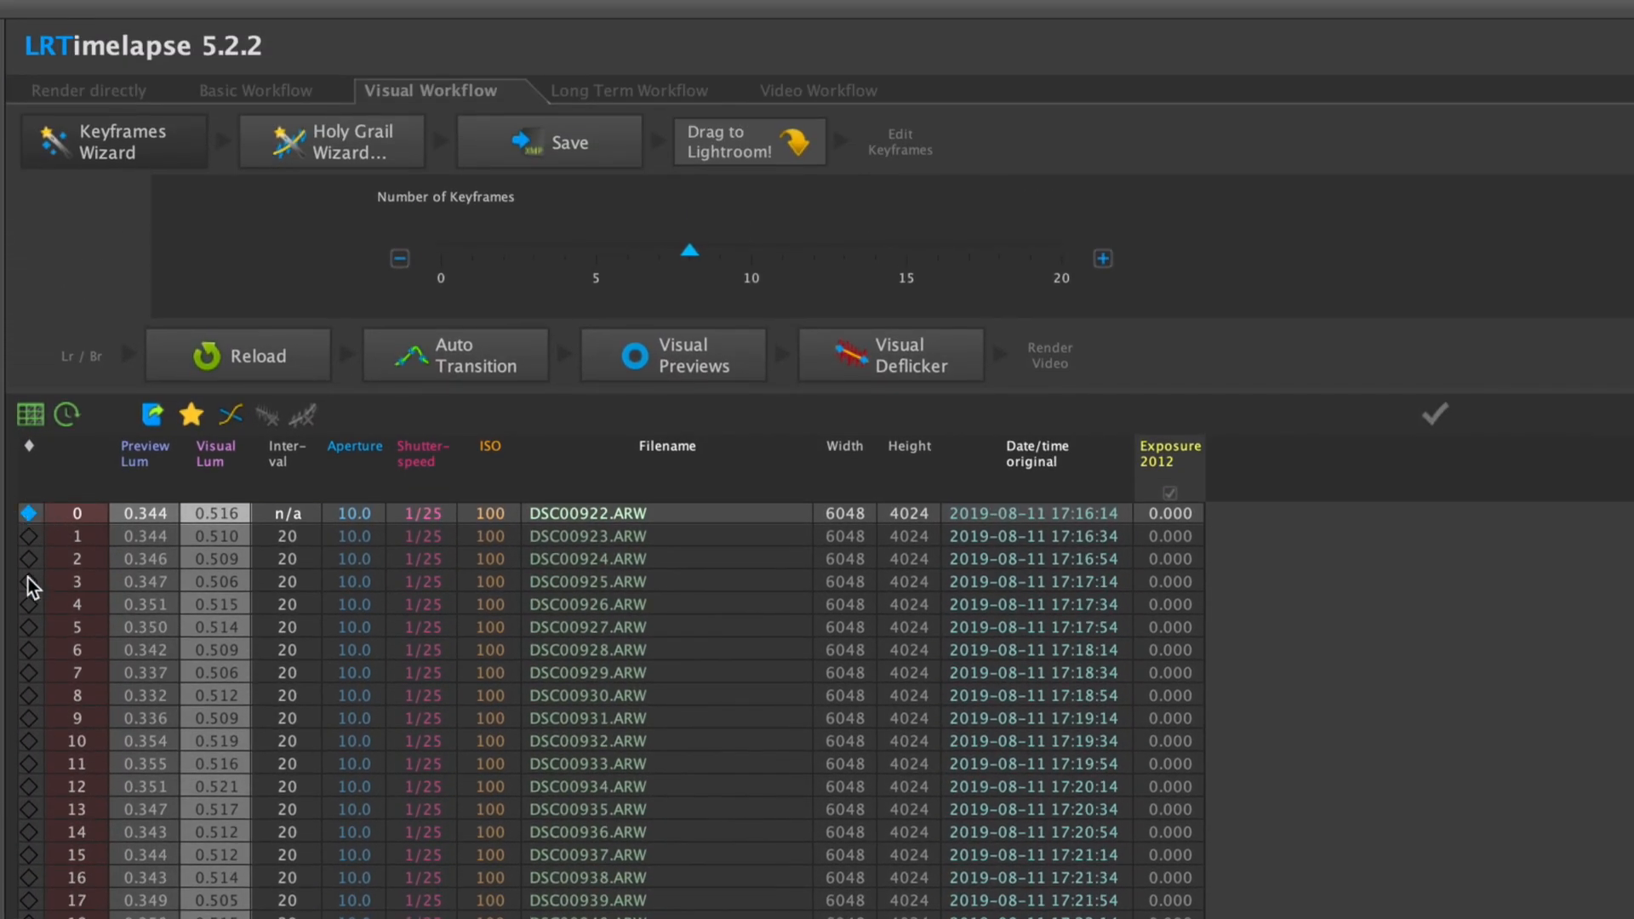
click(31, 606)
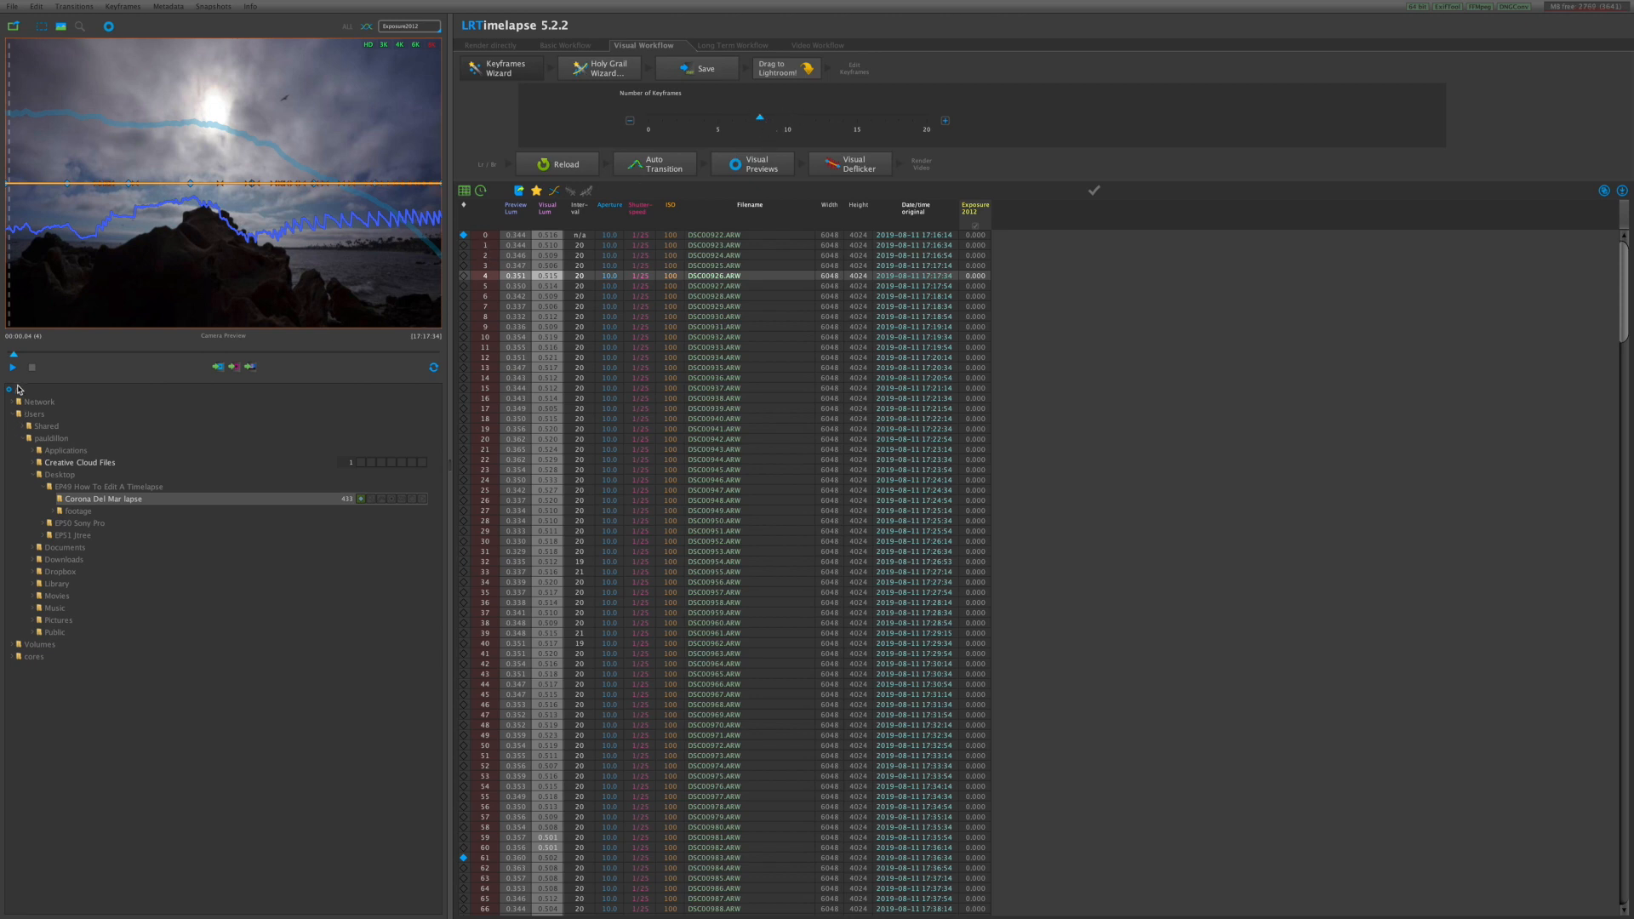
- Play the sequence preview from the start, scrub to frame 398 near the sunset's end and mark that frame as an additional keyframe
click(14, 355)
drag(14, 355, 10, 358)
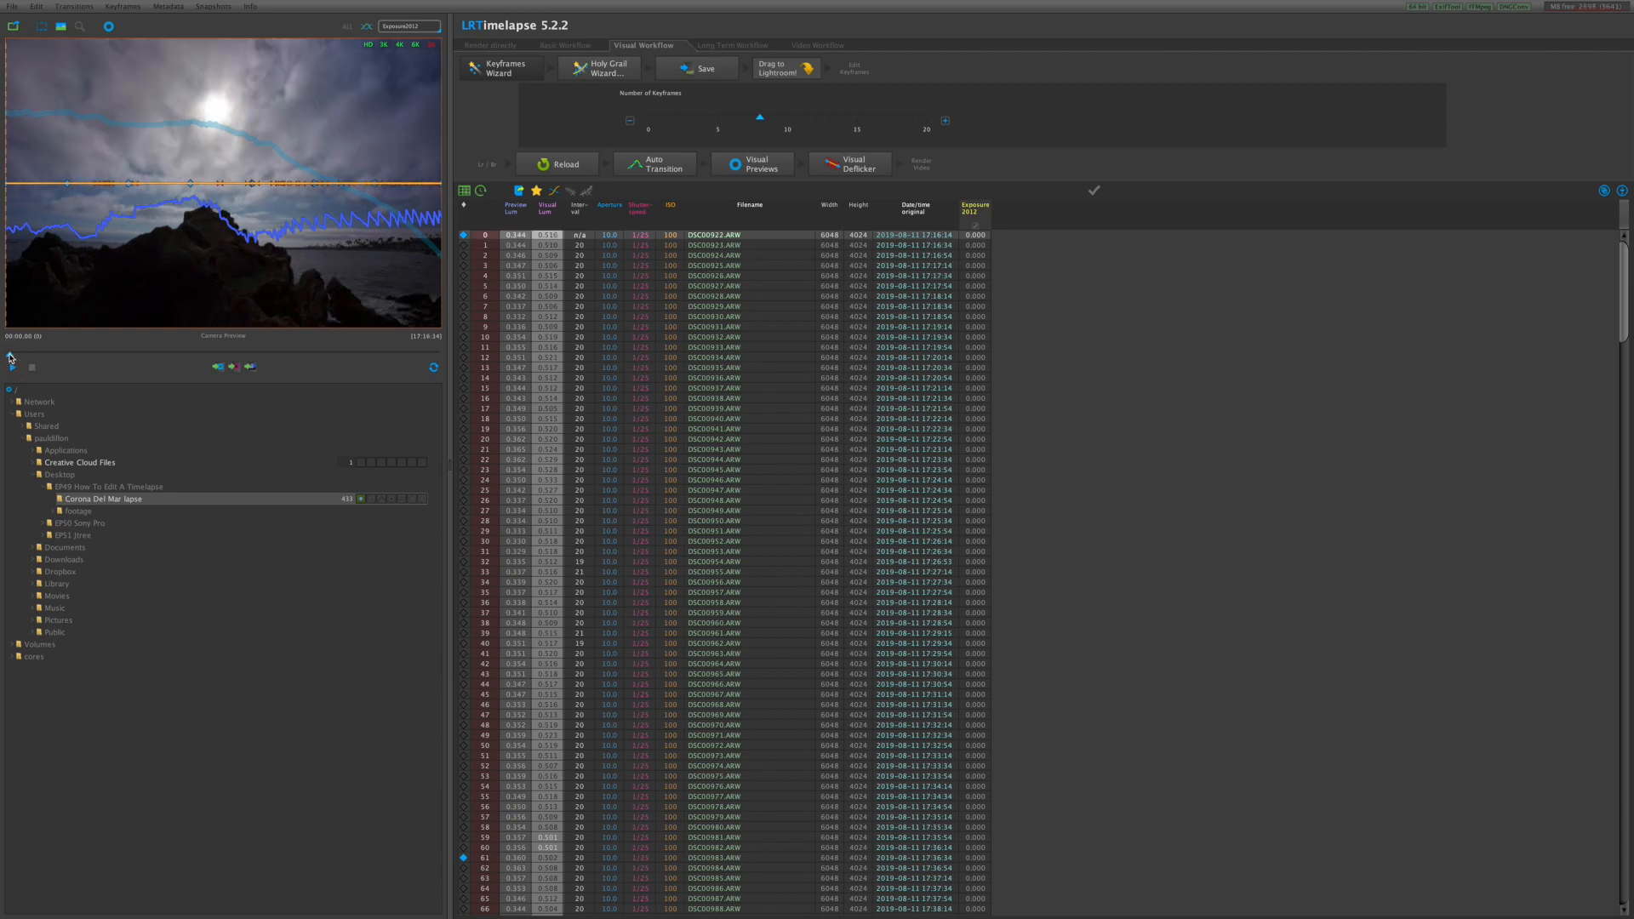
click(13, 368)
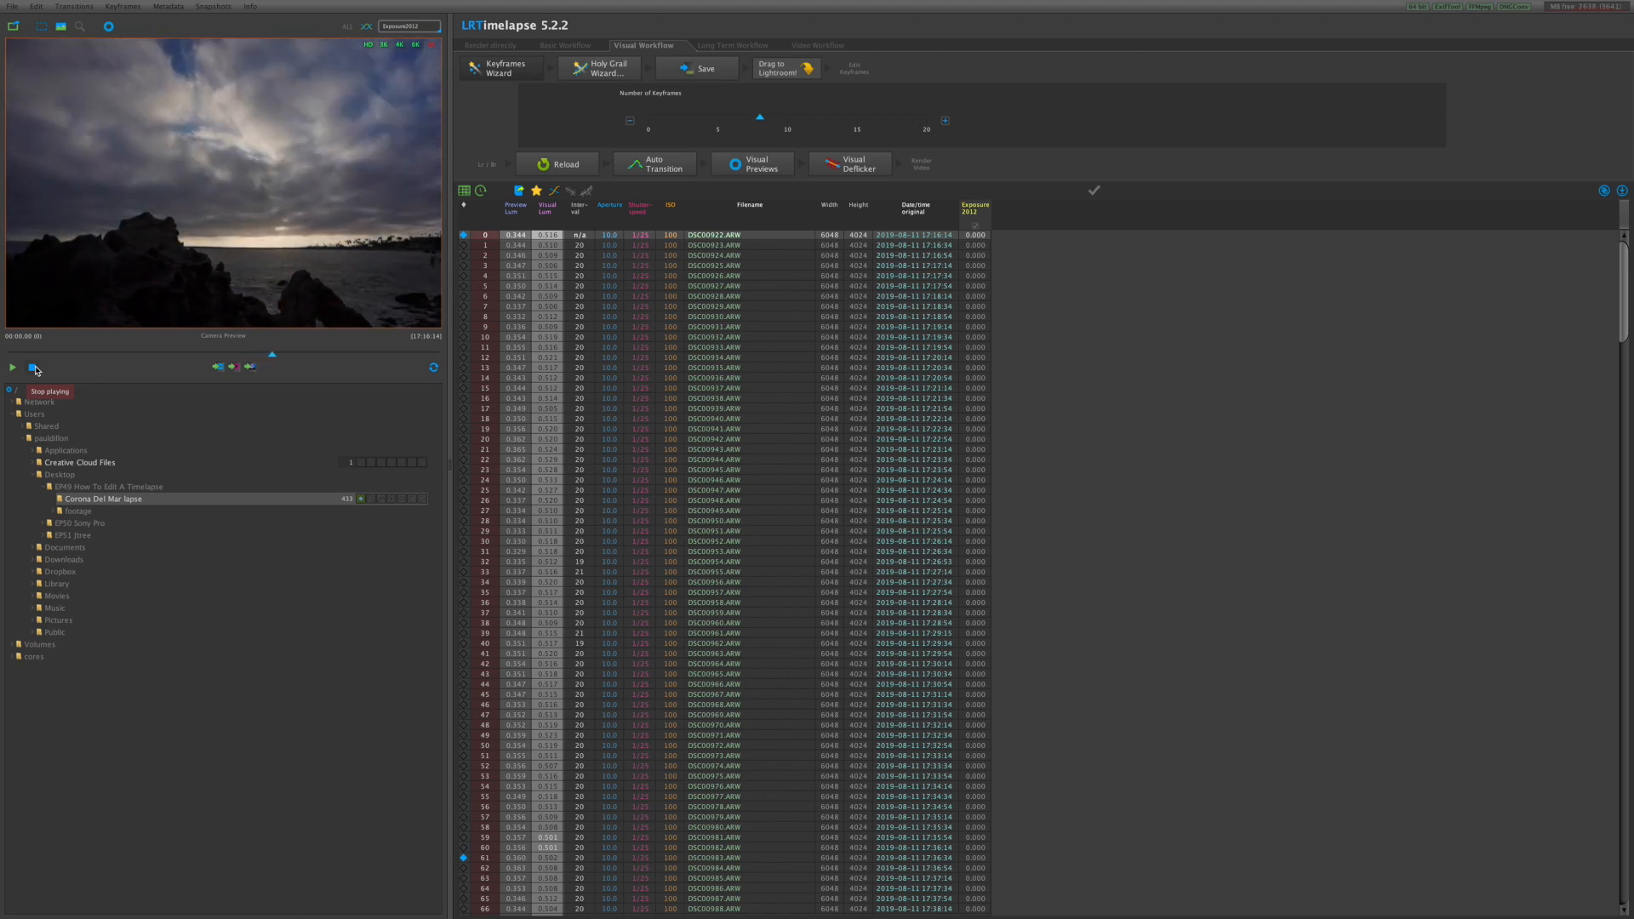
click(34, 367)
drag(111, 353, 404, 356)
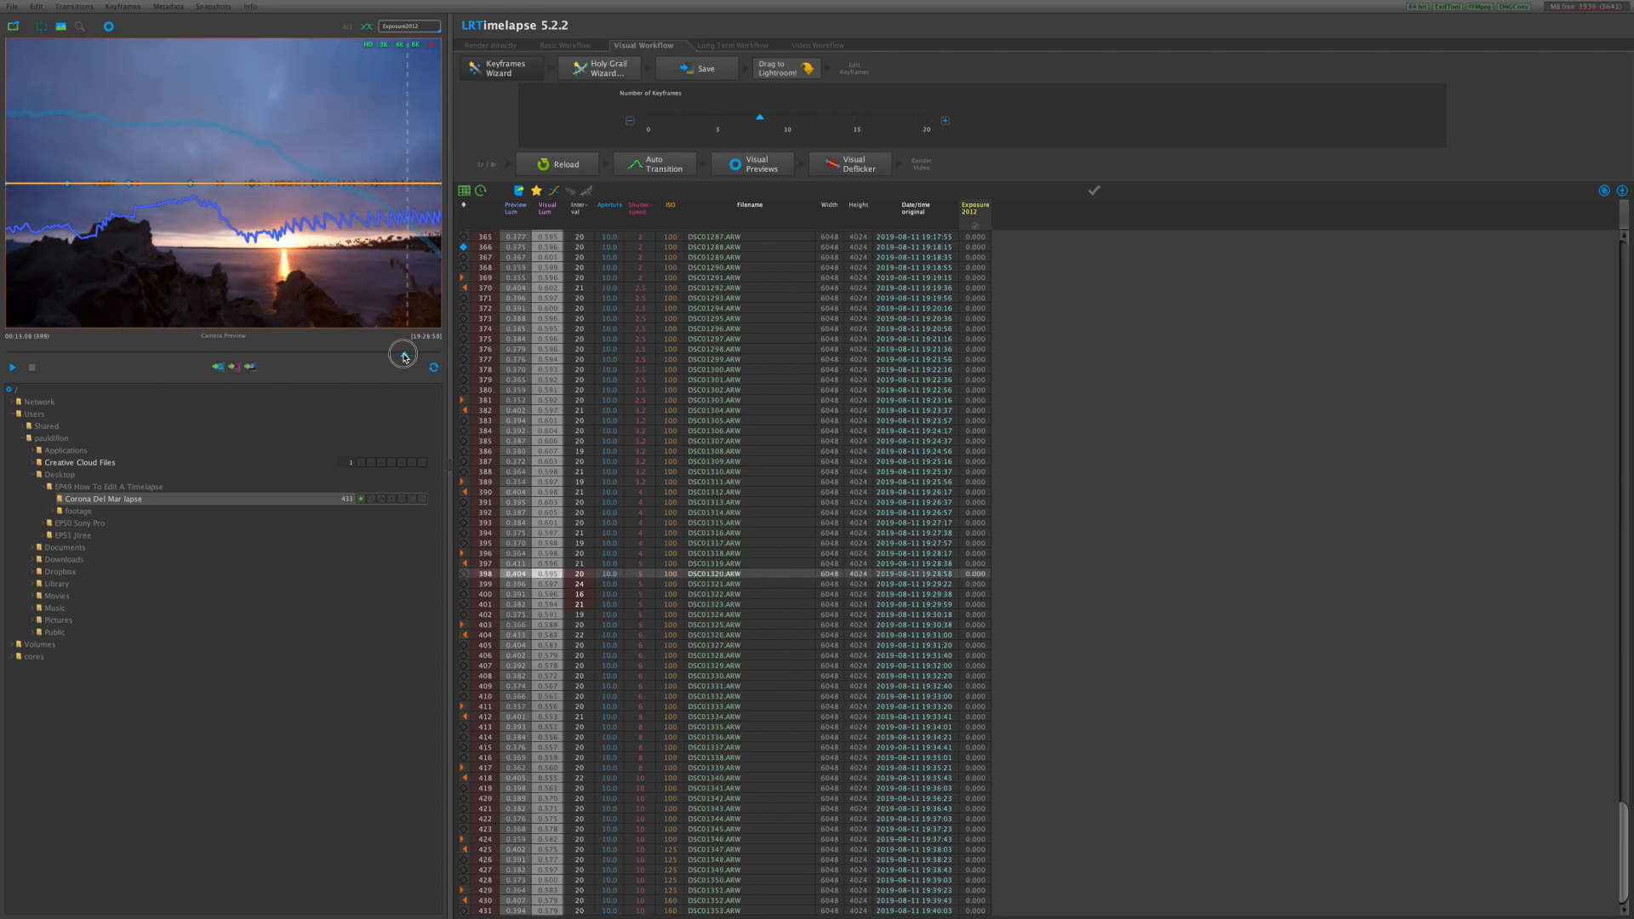
click(464, 574)
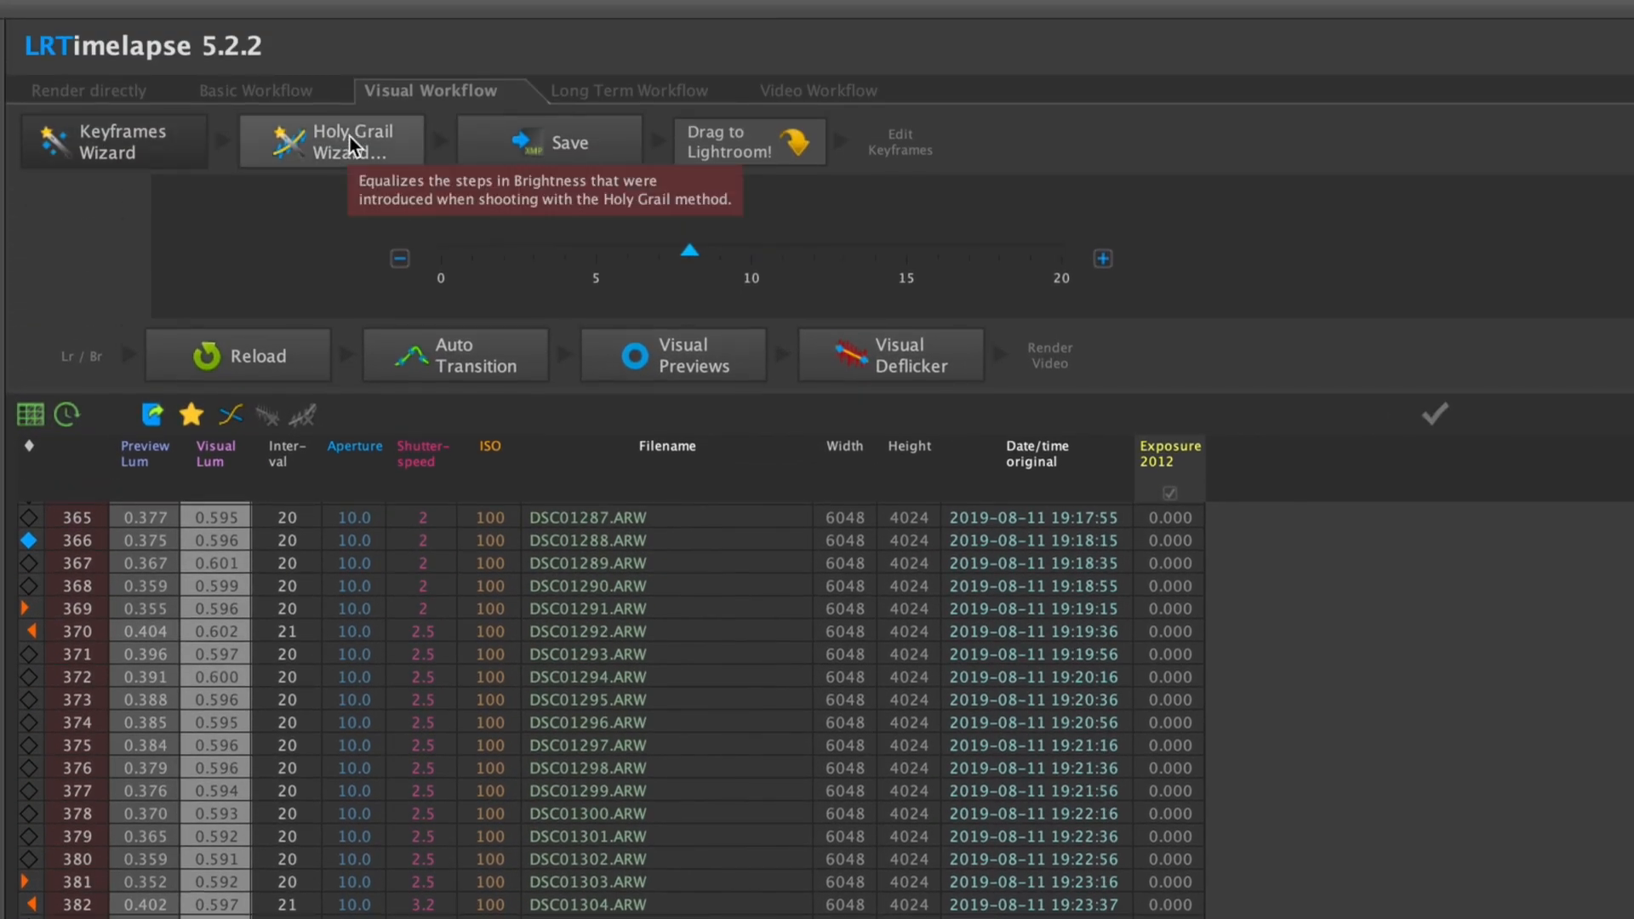
- Run the Holy Grail Wizard on the sequence and fine-tune the Rotate setting of the brightness-leveling curve
click(349, 136)
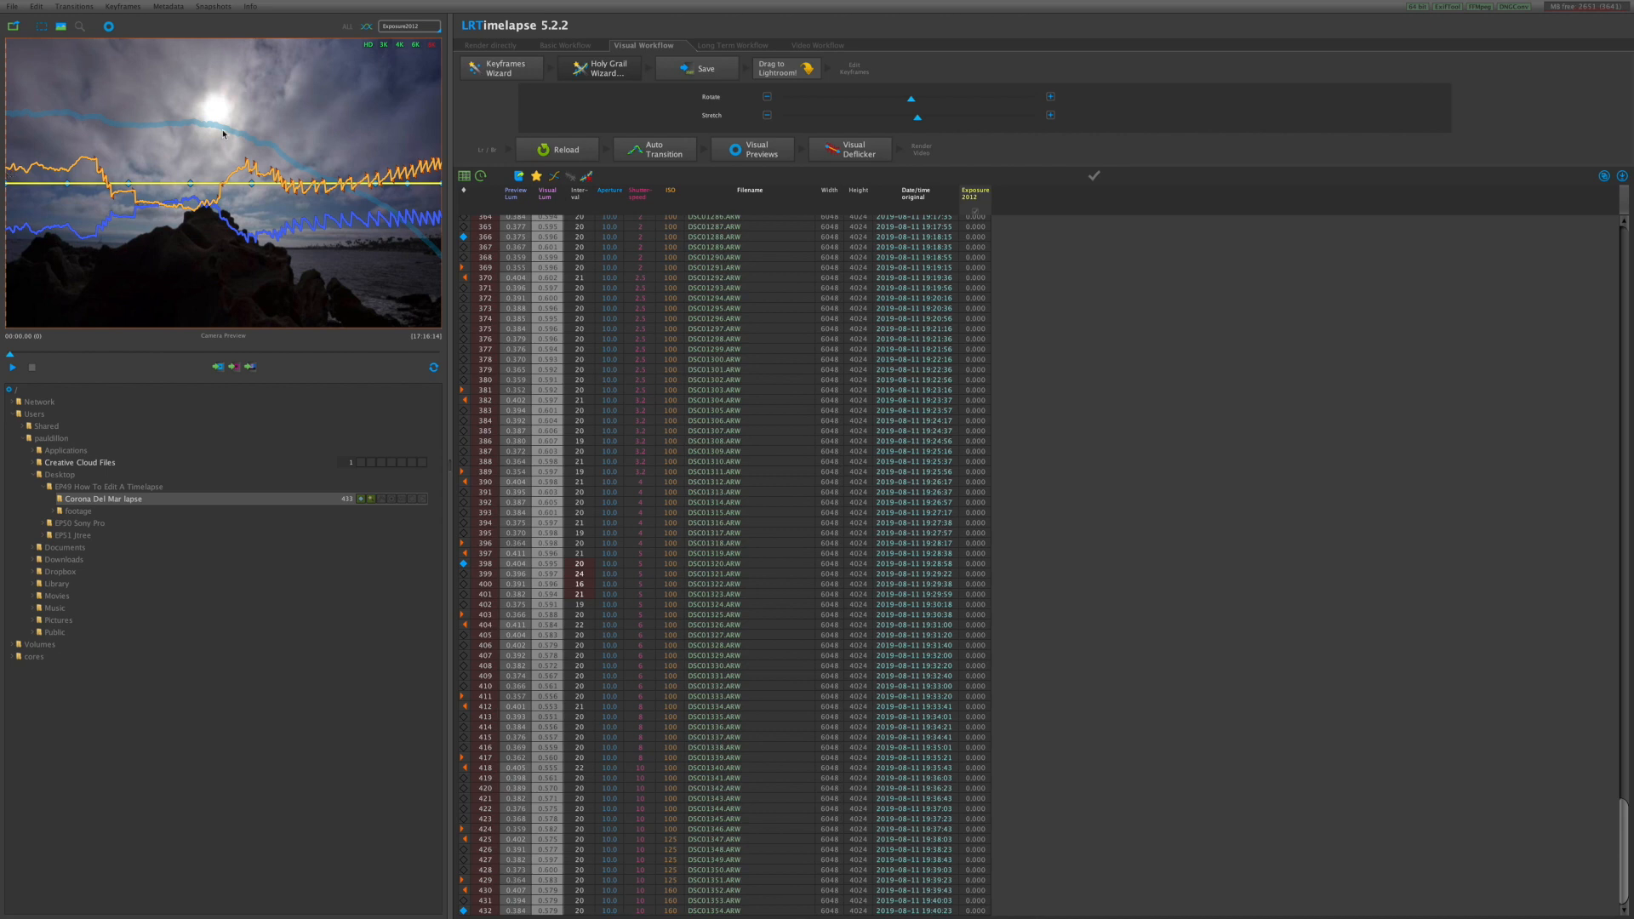
drag(908, 102, 909, 103)
click(917, 118)
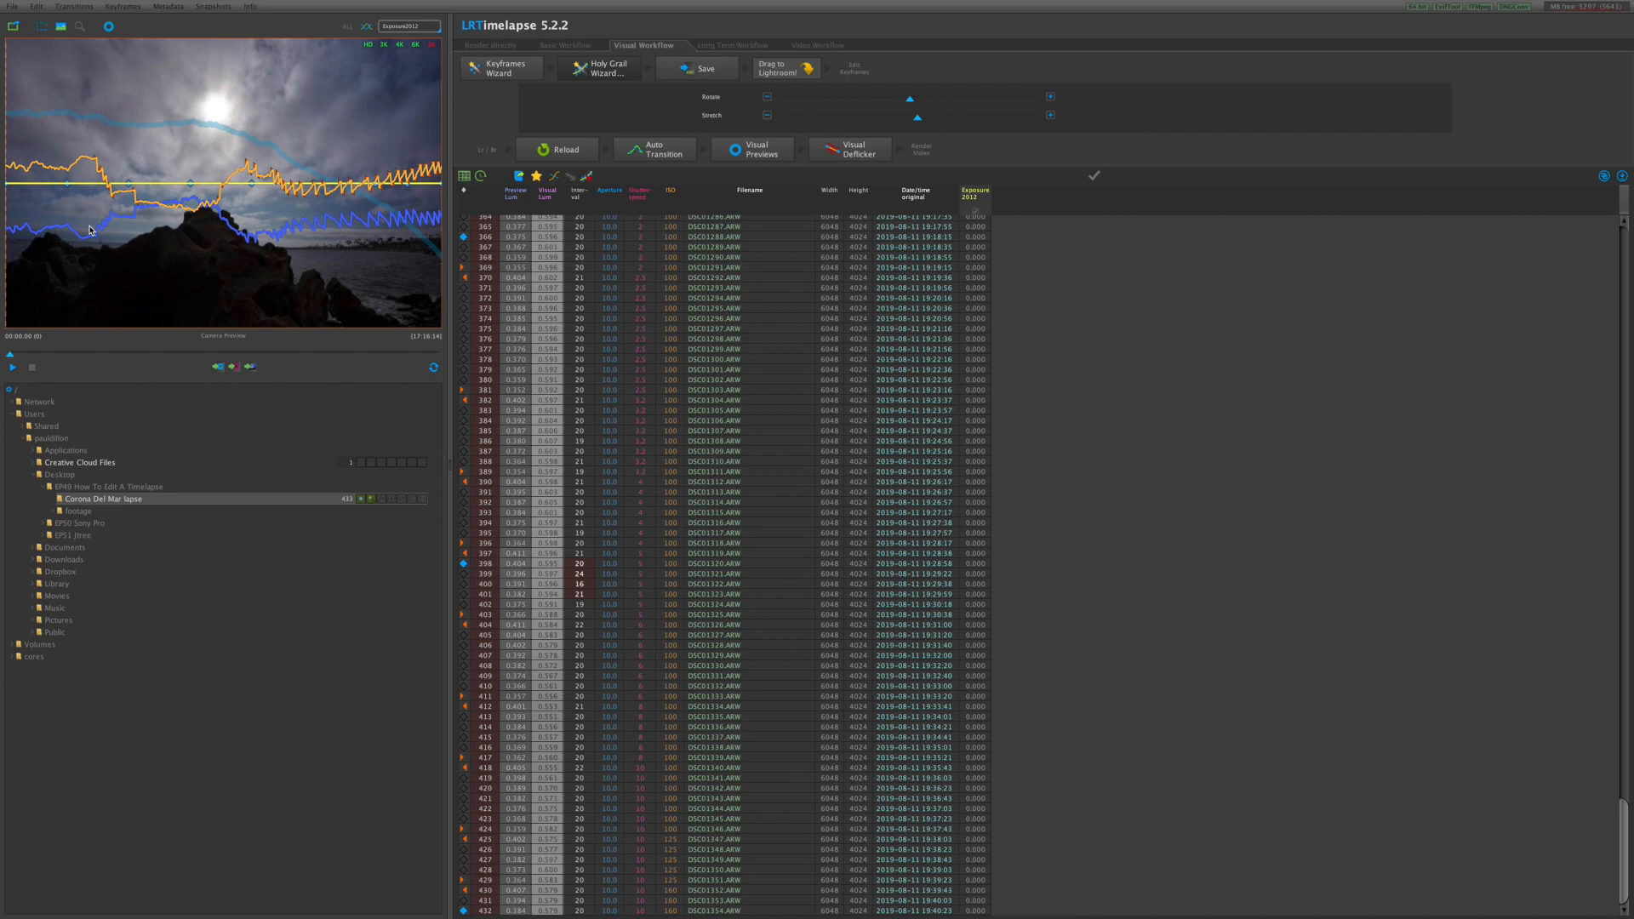
drag(910, 99, 915, 101)
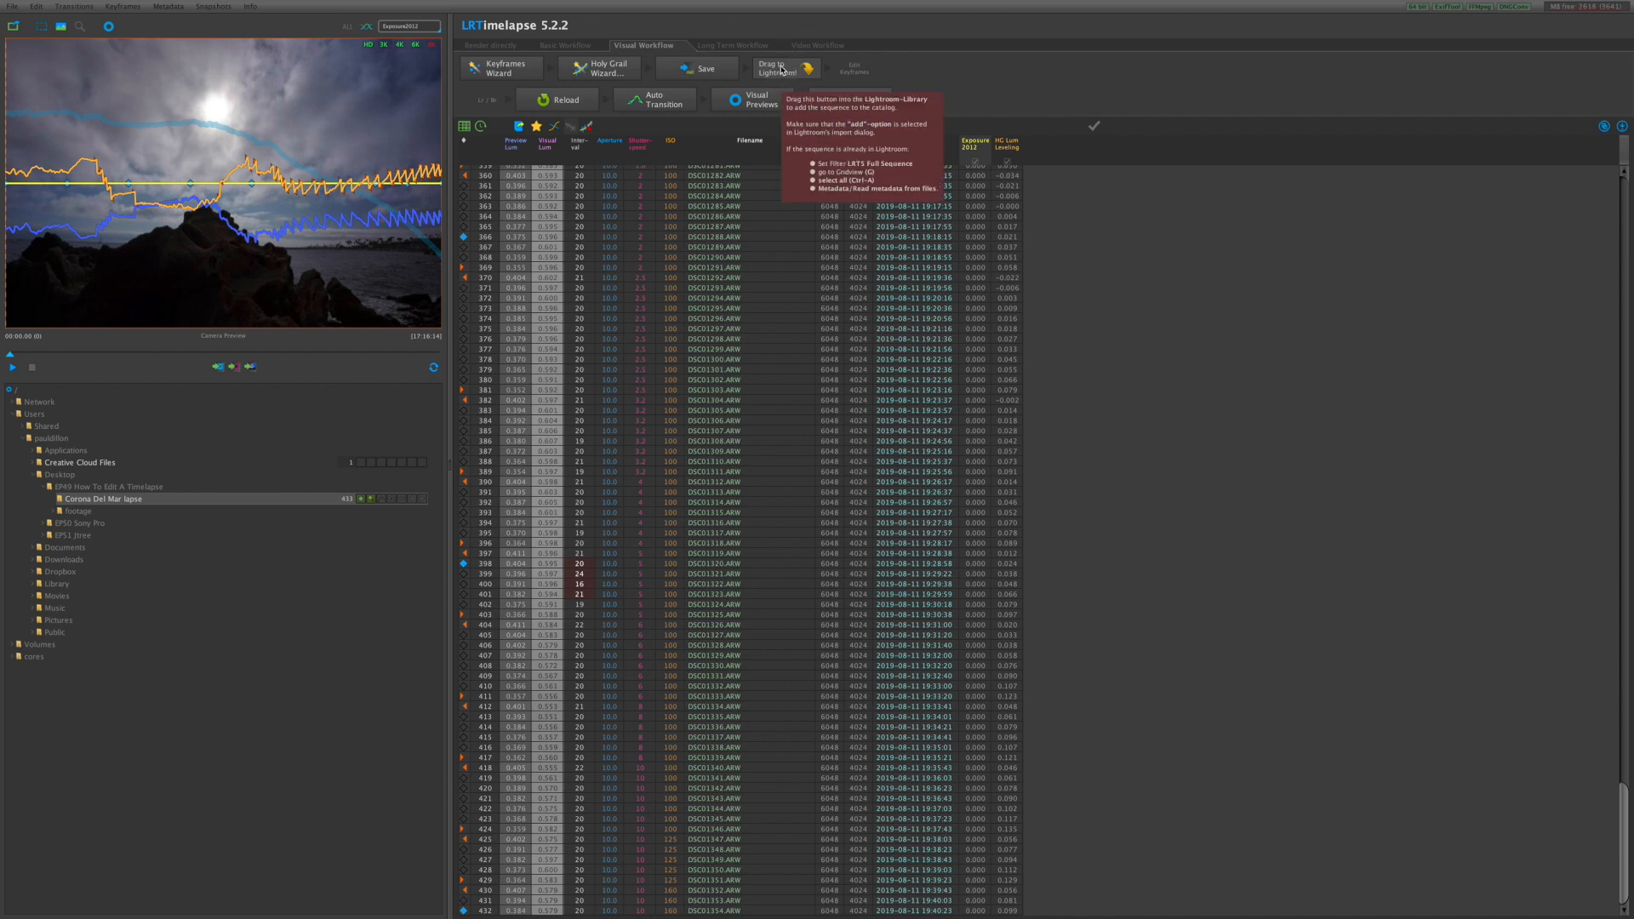
- Transfer the Corona Del Mar lapse sequence from LRTimelapse to Lightroom Classic's import window and import all its photos with the Add option
drag(779, 70, 847, 491)
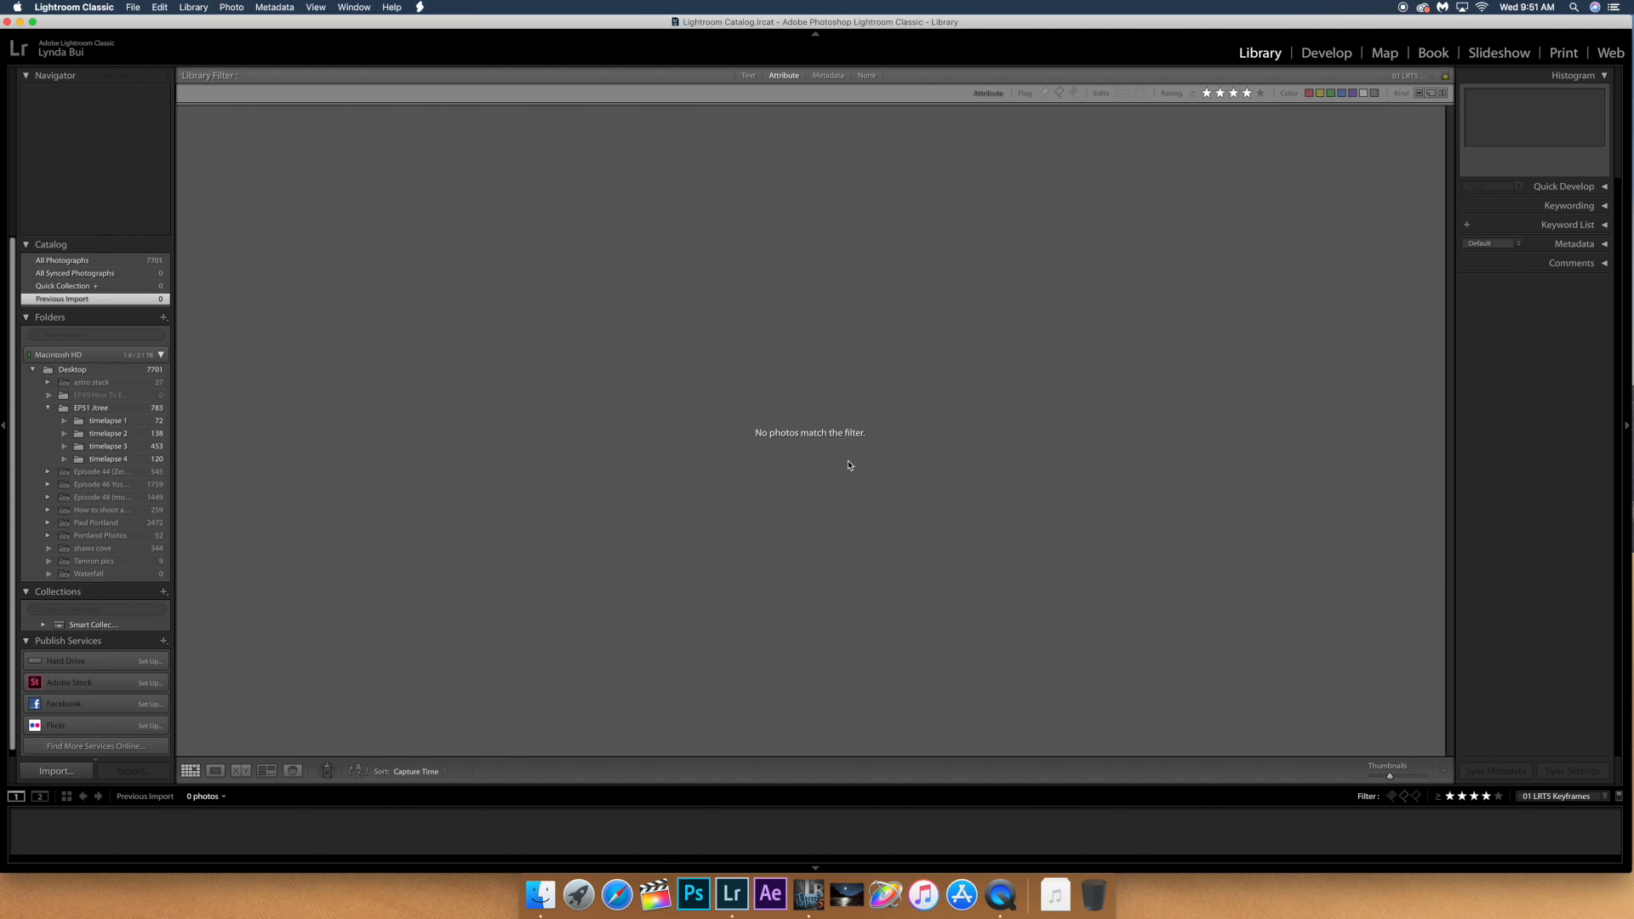
key(super+shift+i)
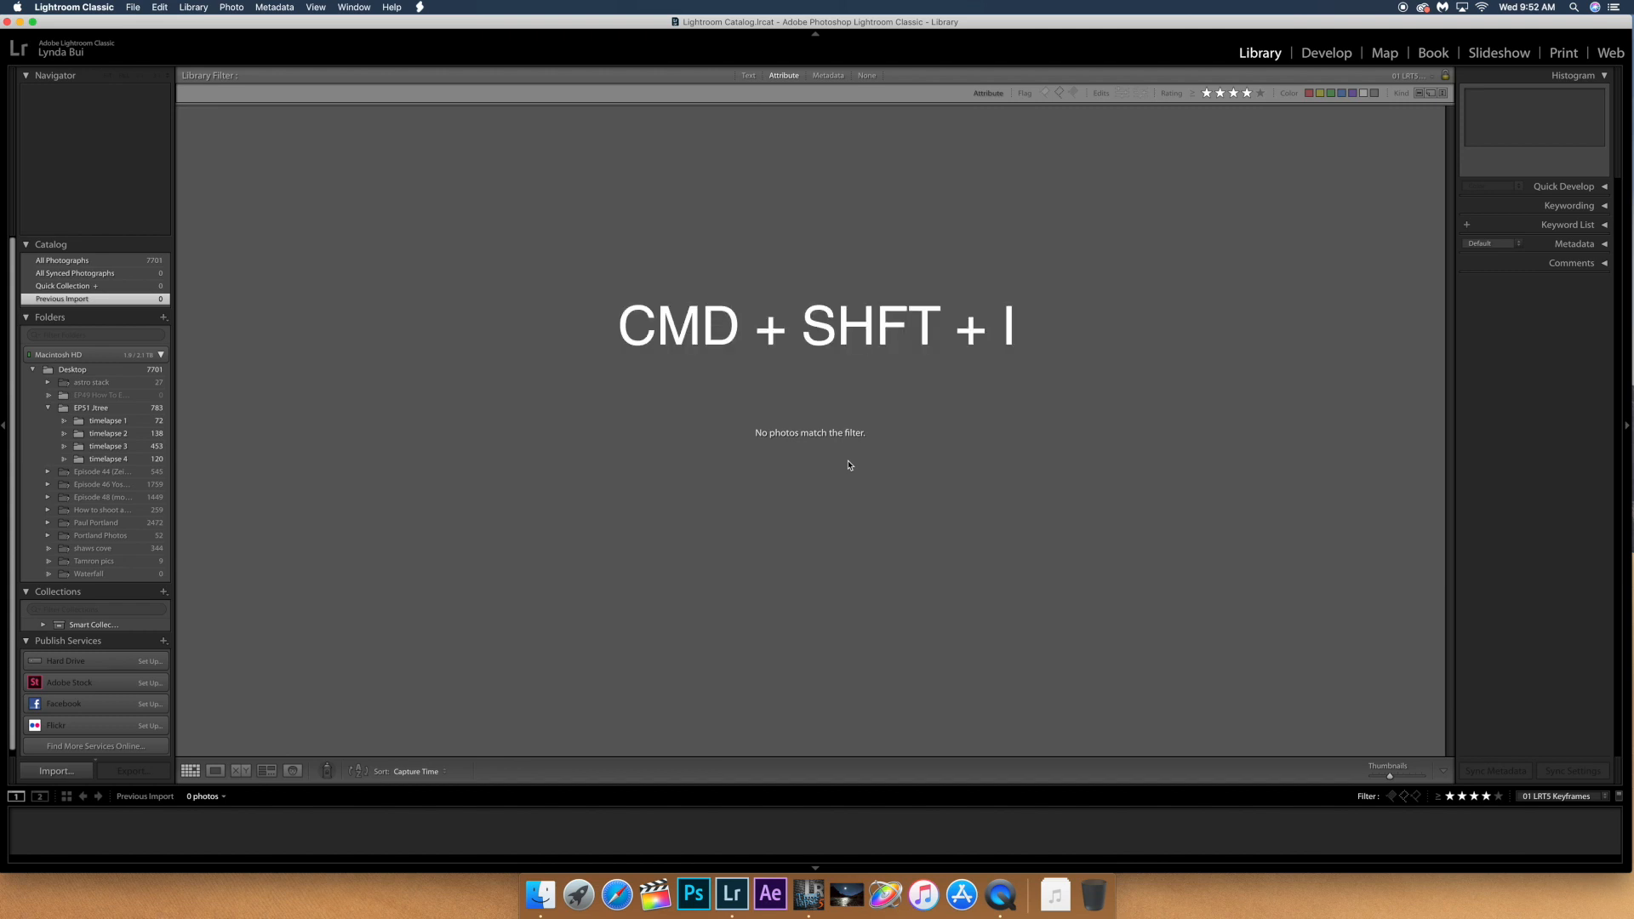
key(super+shift+i)
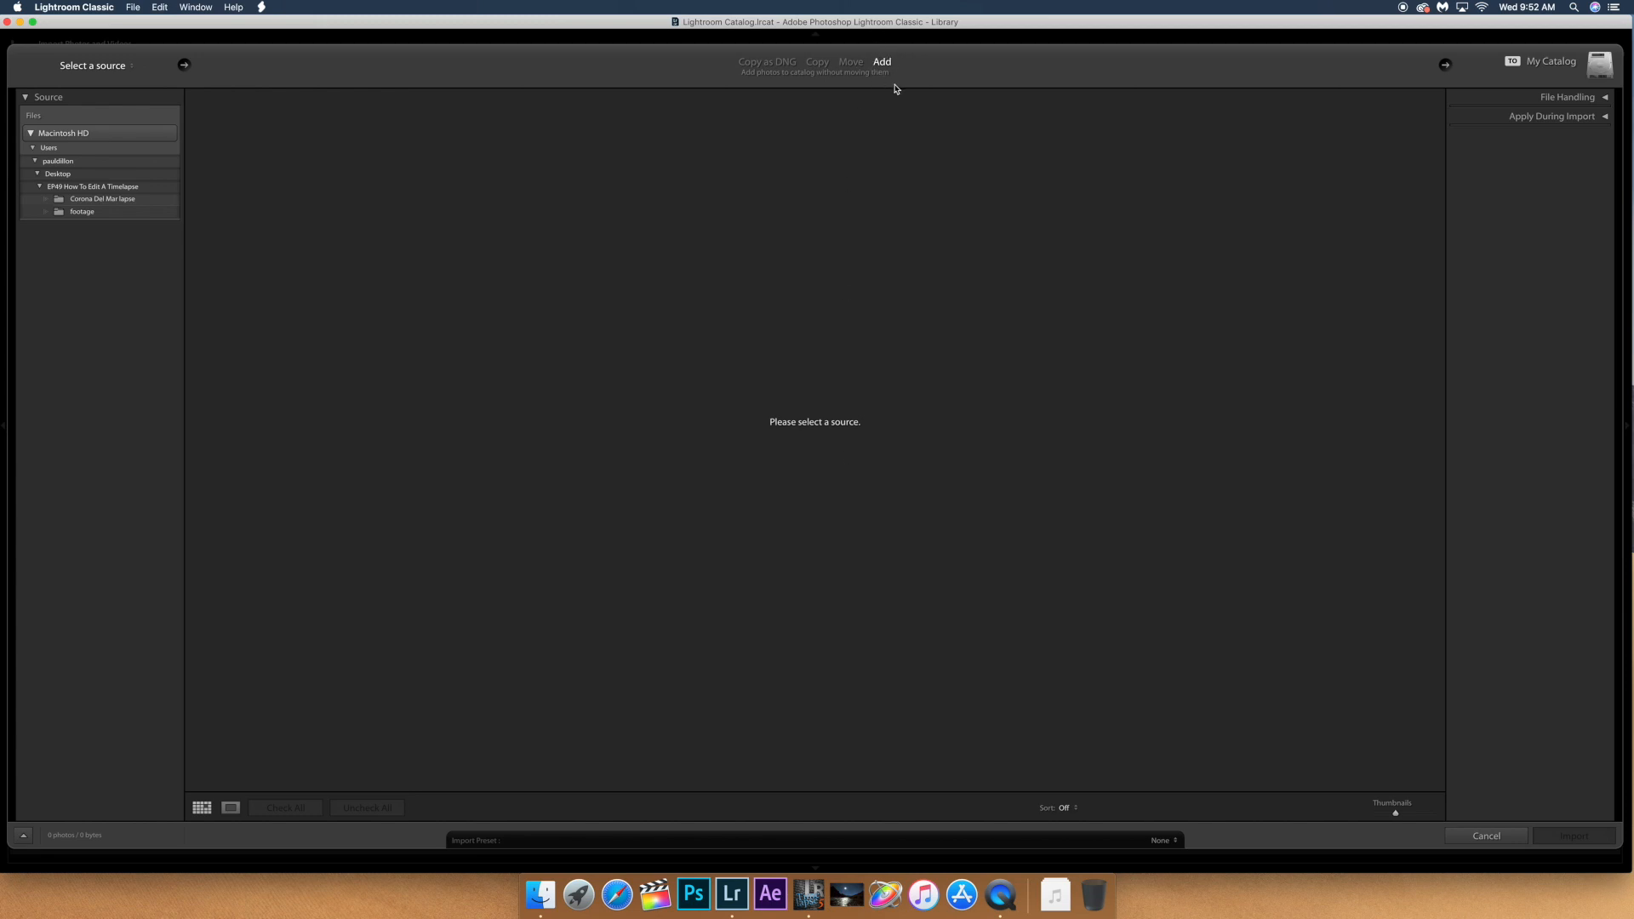
key(super+Tab)
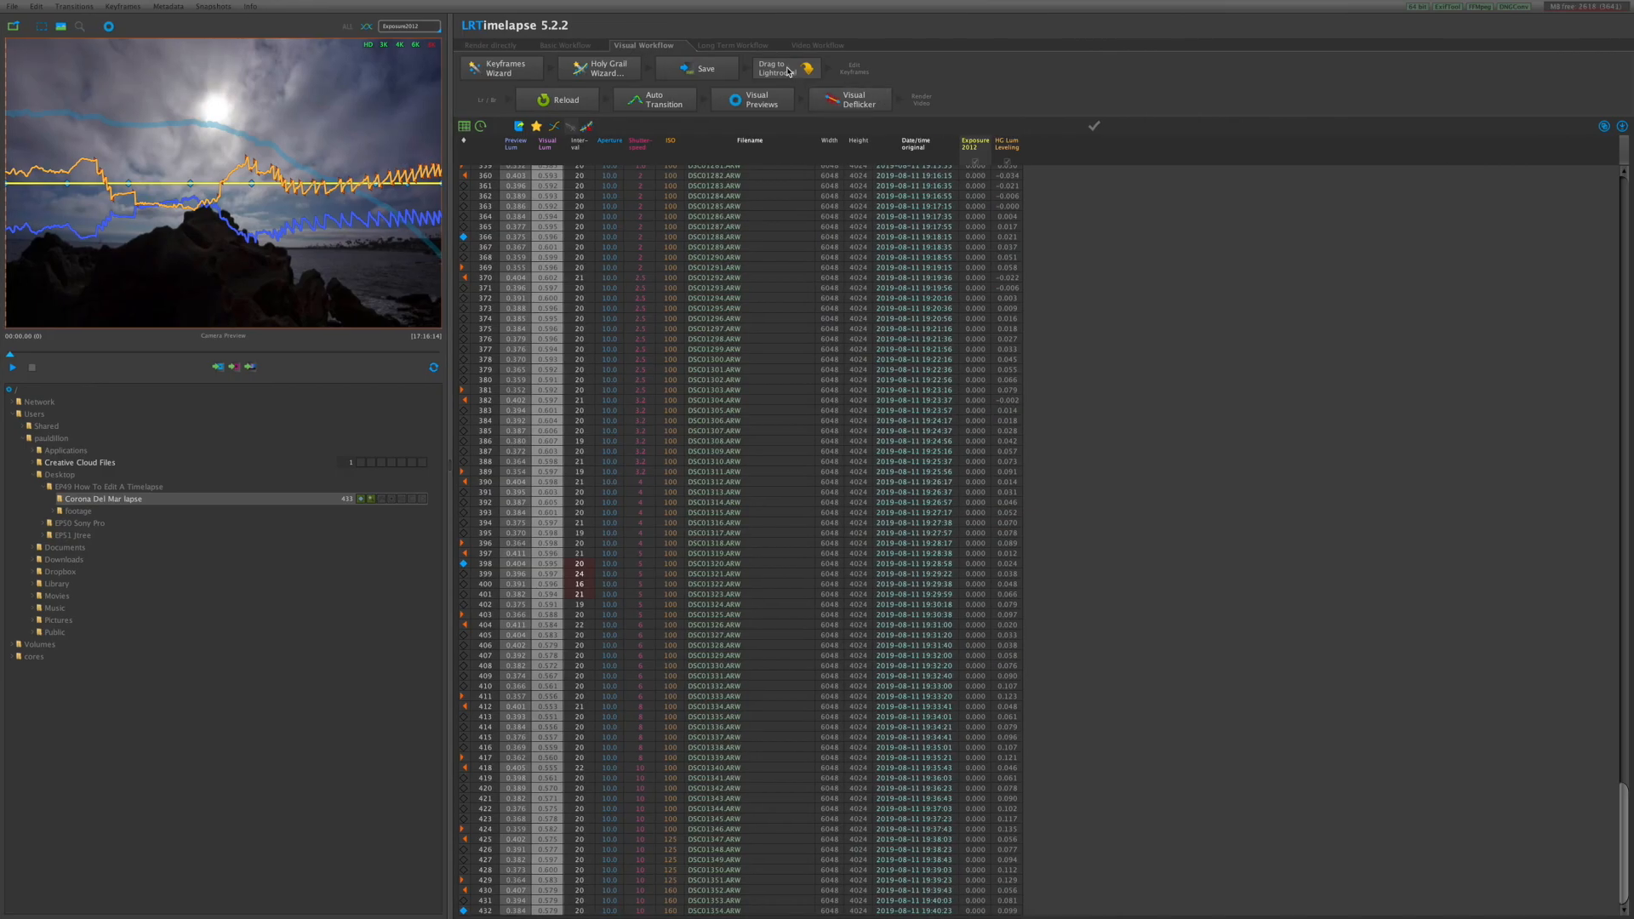
drag(789, 71, 769, 429)
key(super+Tab)
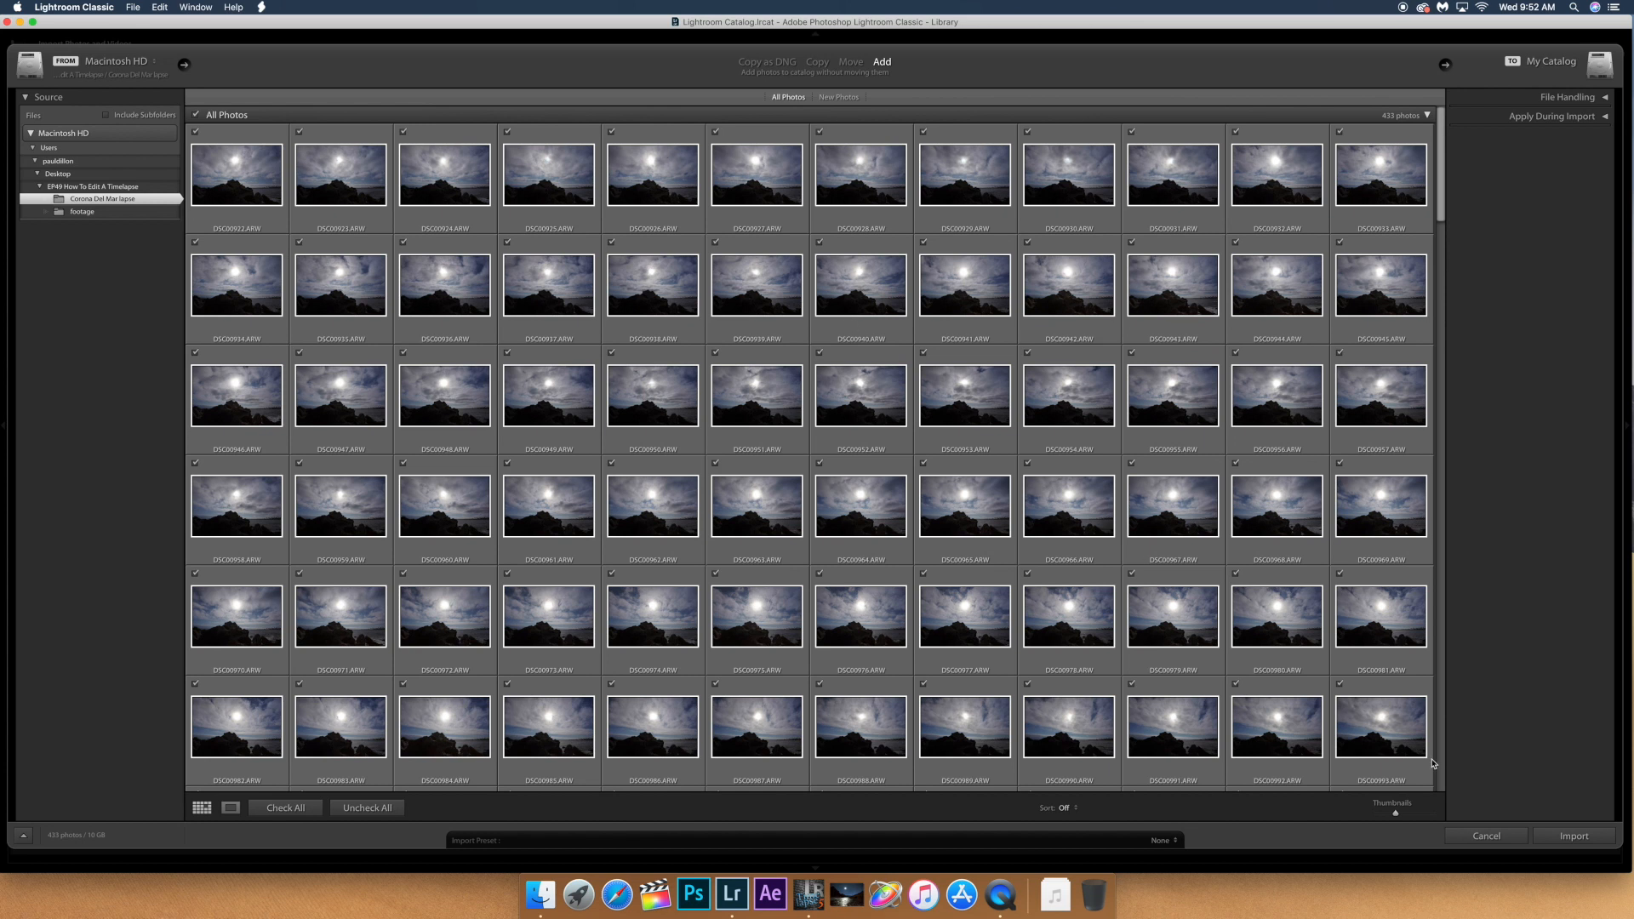
click(1570, 833)
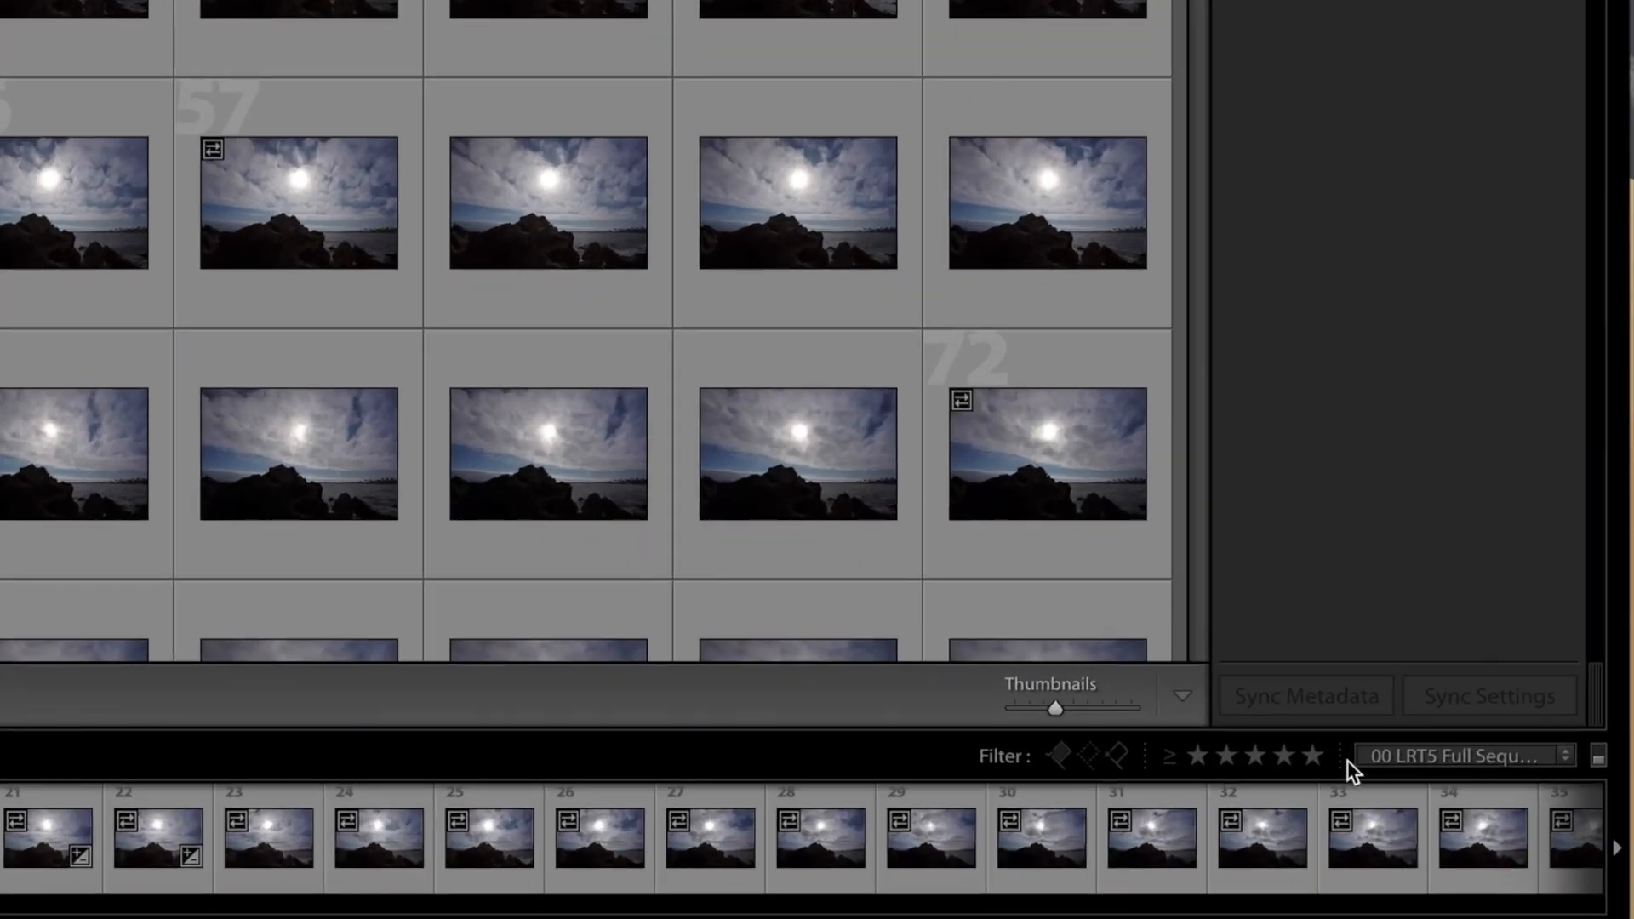
- Filter the imported photos with the 01 LRT5 Keyframes preset and open the first keyframe in the Develop module
click(1387, 760)
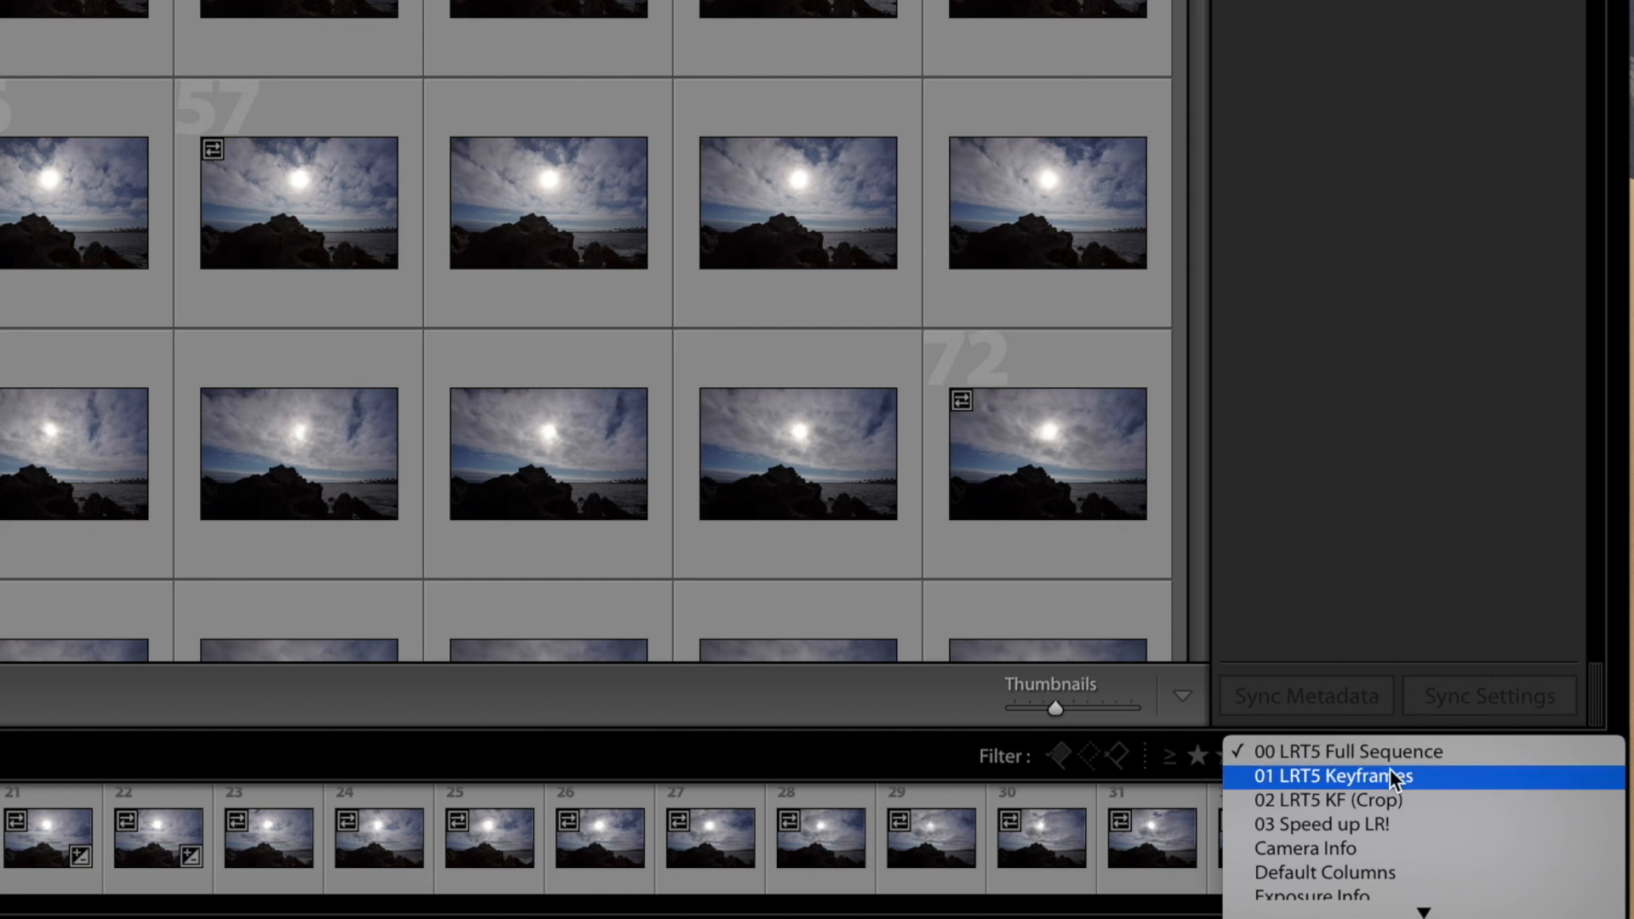
click(1390, 777)
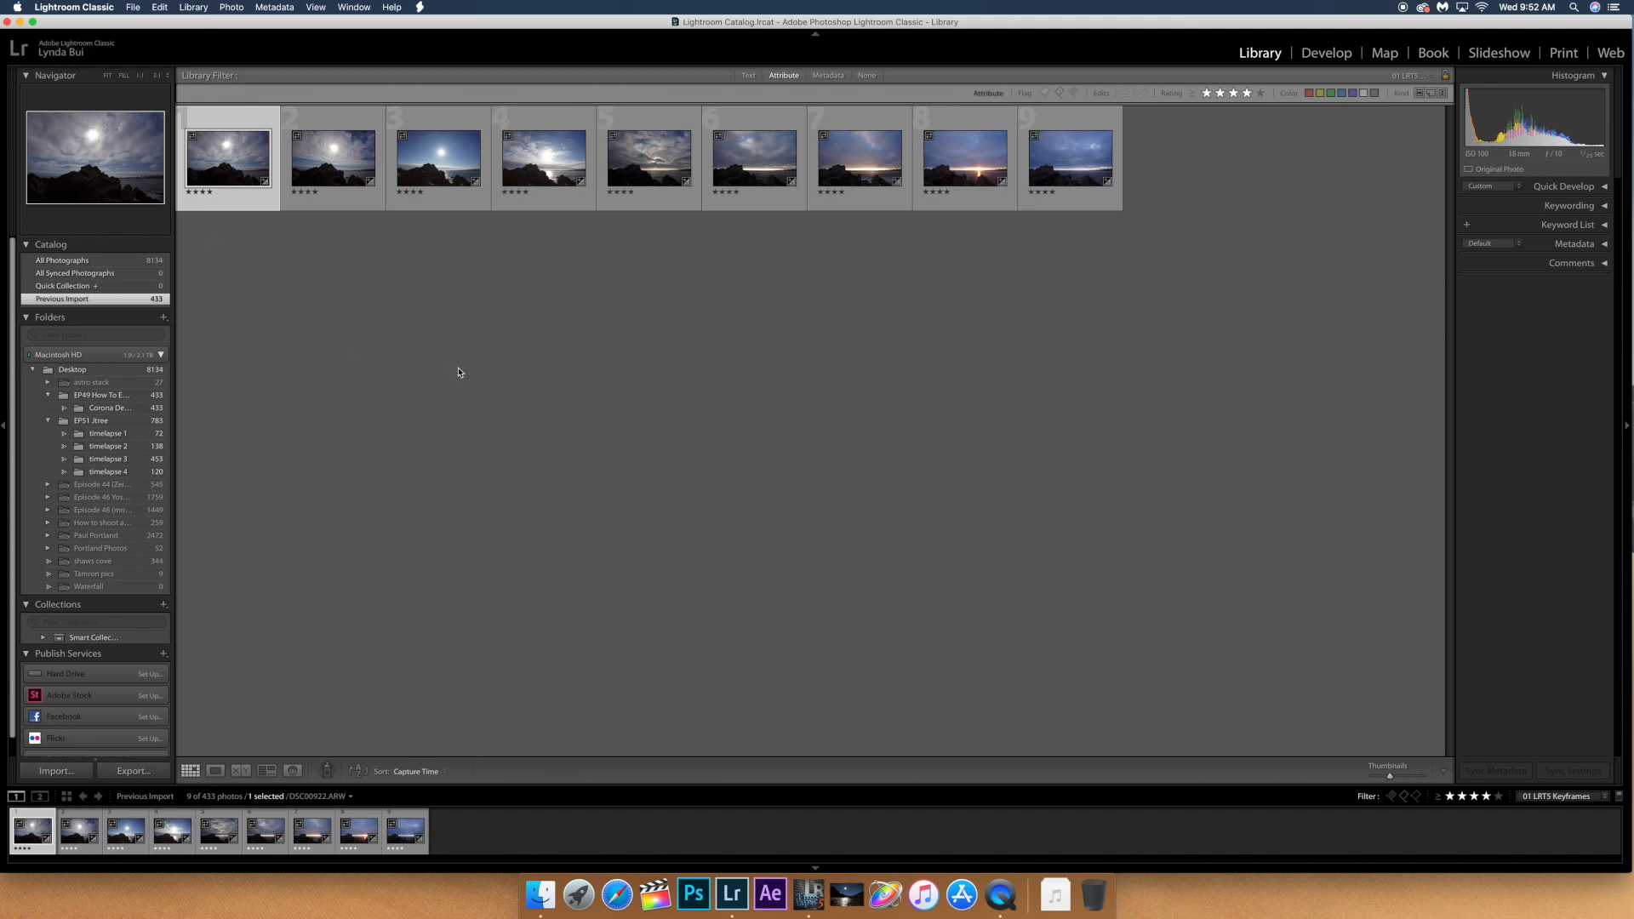
key(d)
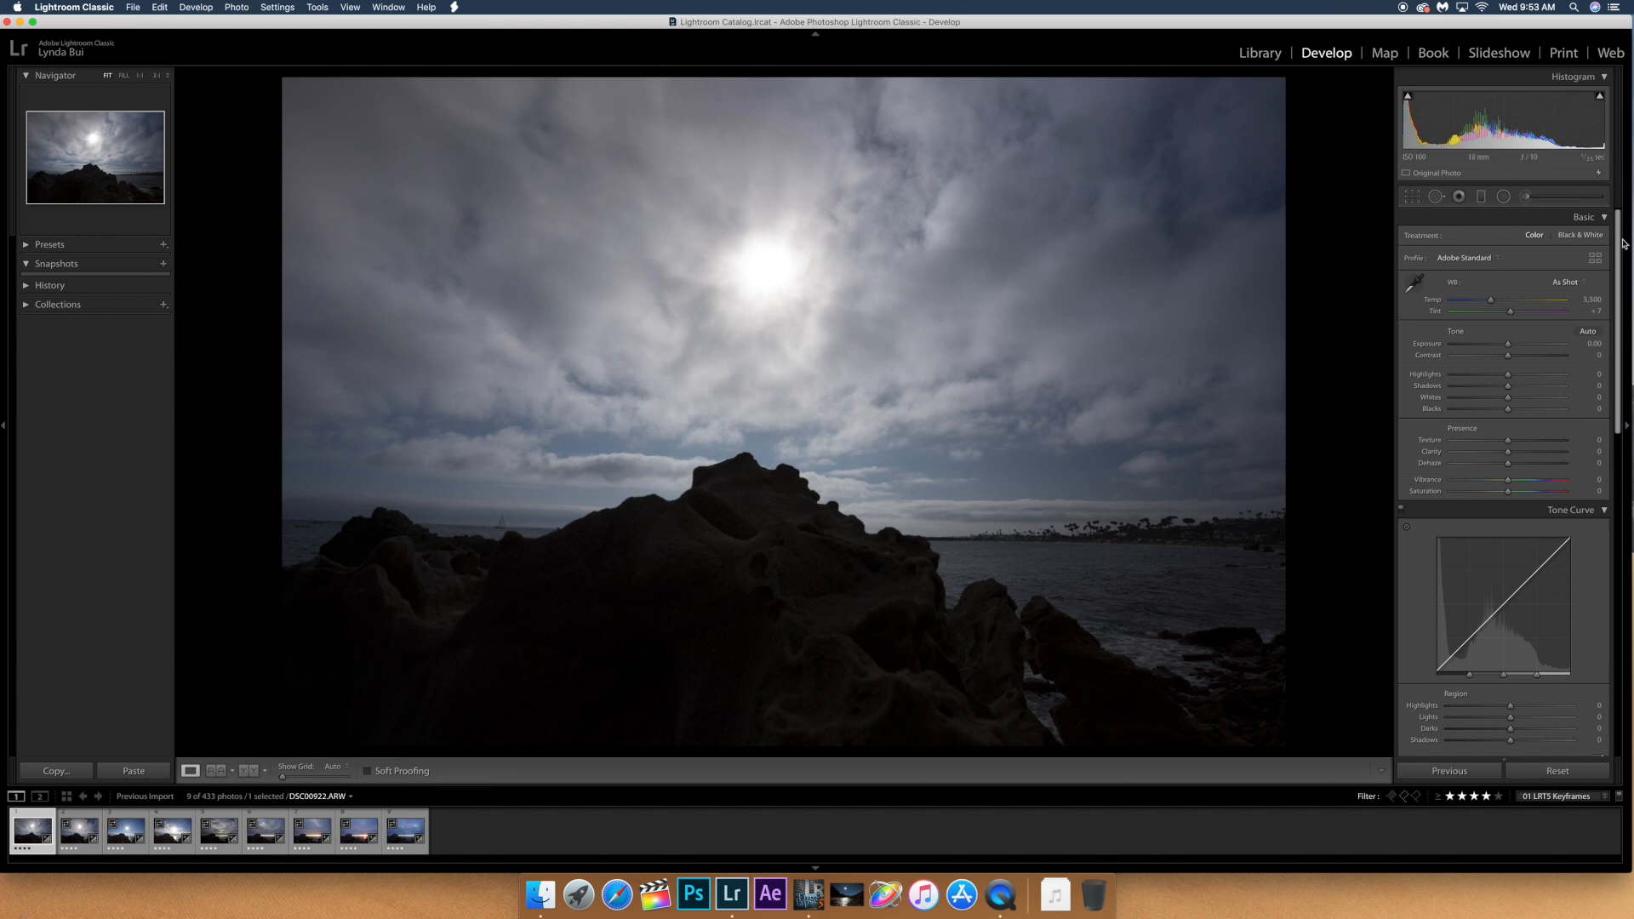
- Remove chromatic aberration and enable profile corrections on the first keyframe, with the lens profile's vignetting at 75
scroll(1451, 396, down, 10)
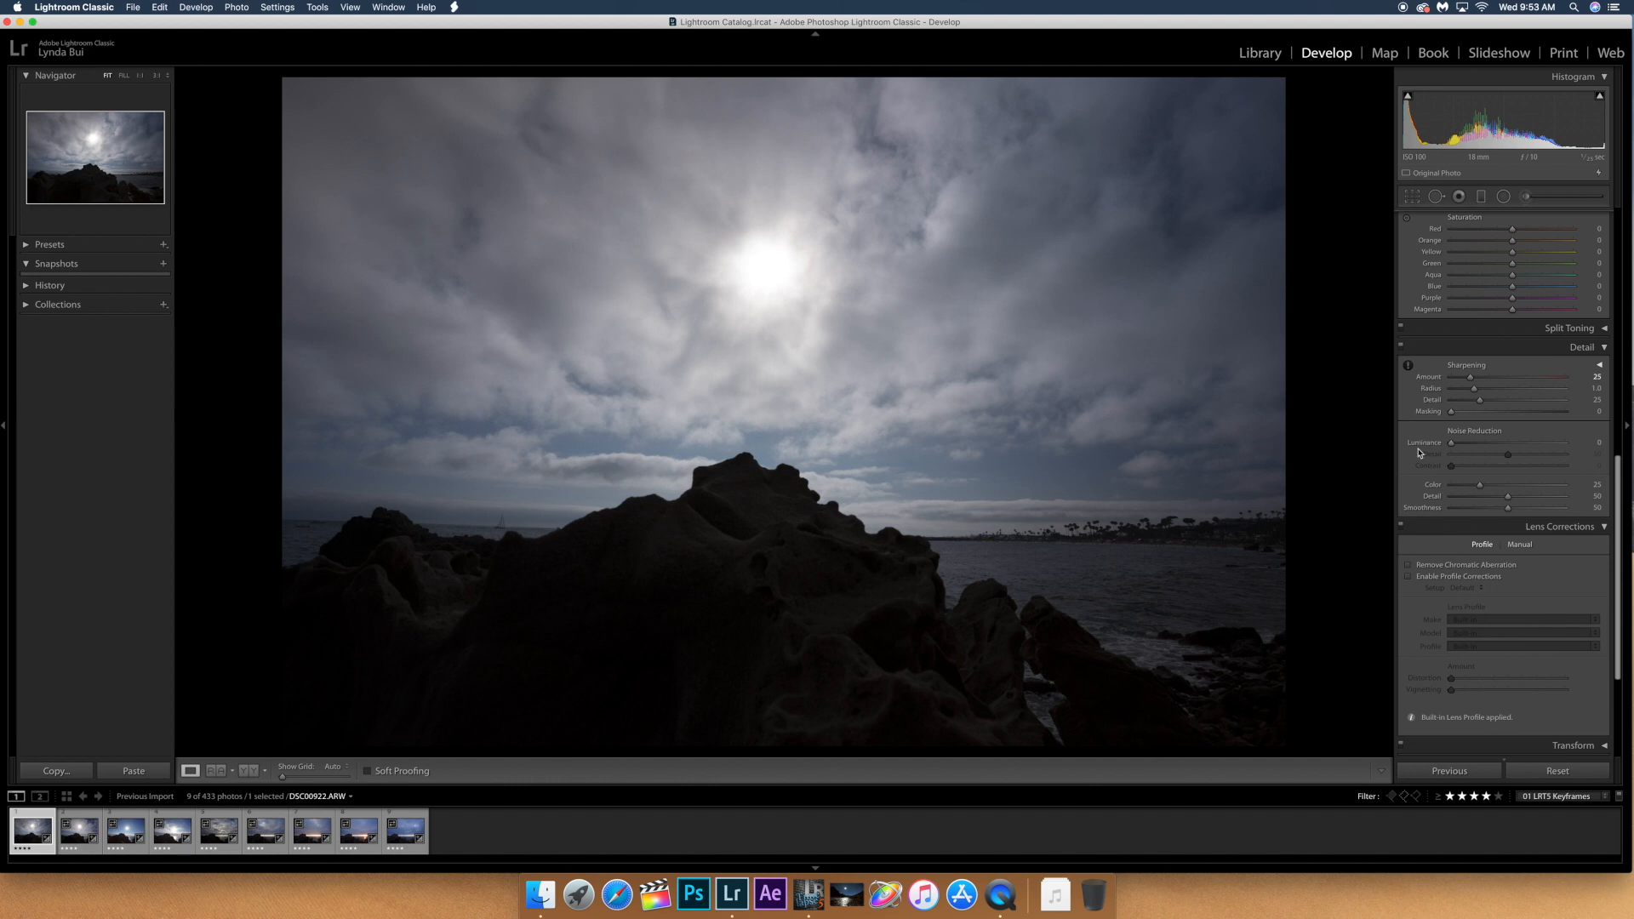
scroll(1419, 452, down, 2)
click(1409, 492)
click(1409, 503)
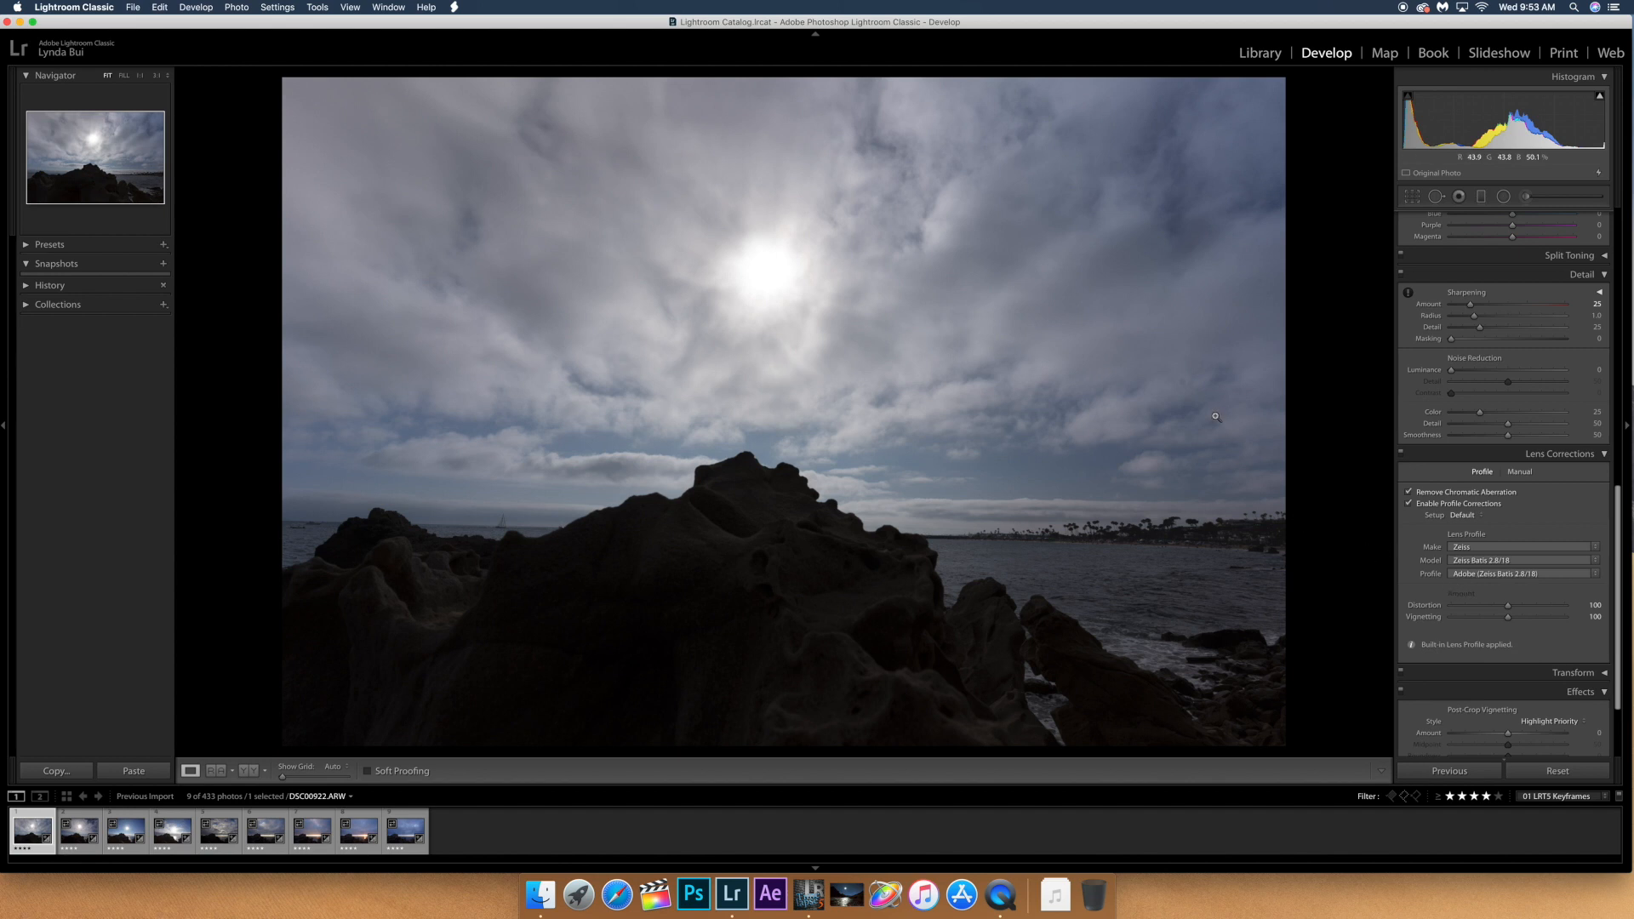
drag(1510, 620, 1495, 622)
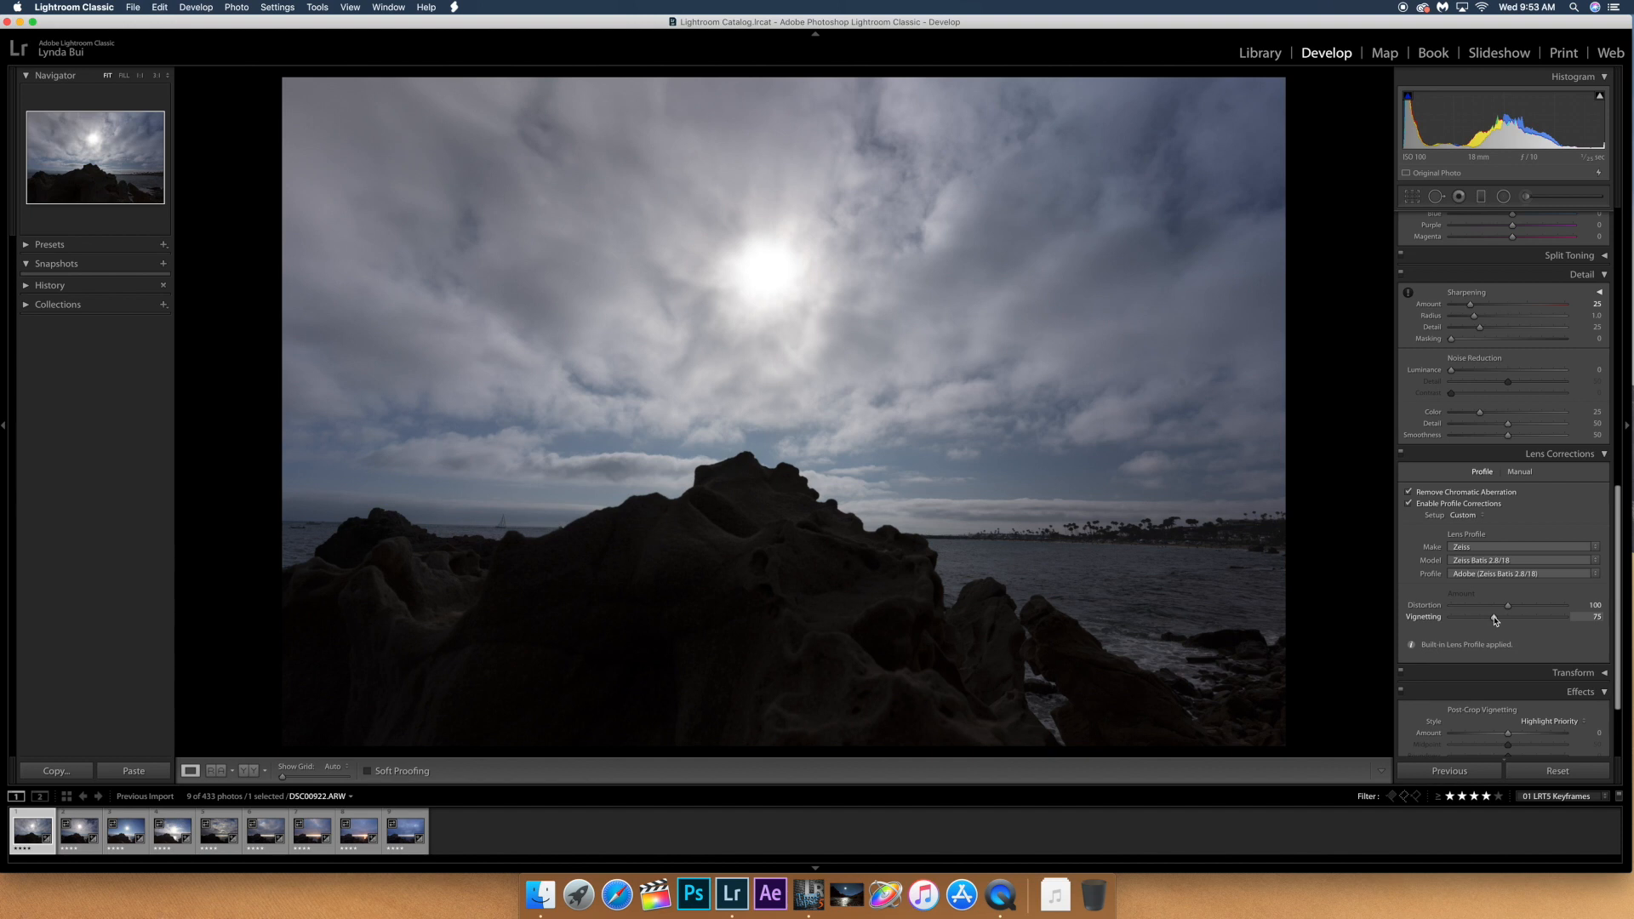
- Grade the first keyframe: exposure +1.80, highlights -88, shadows +50, clarity +7, dehaze +55, vibrance +21, saturation +10, curve lights +5 and shadows -15
scroll(1497, 510, up, 10)
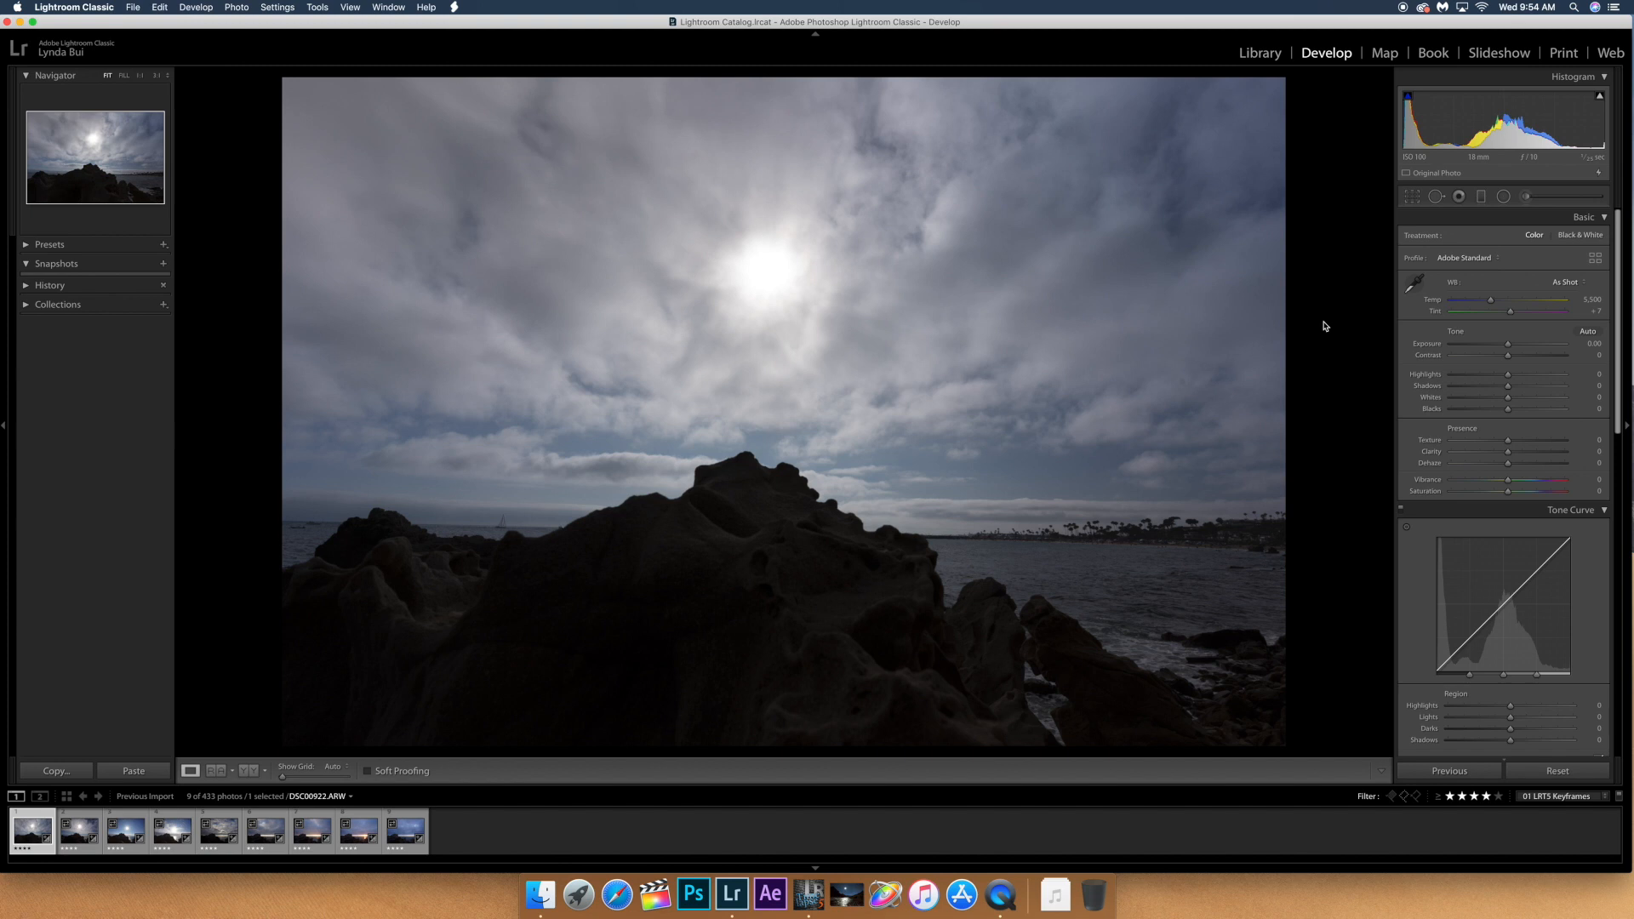
drag(1508, 345, 1537, 344)
click(1411, 196)
drag(1510, 276, 1511, 276)
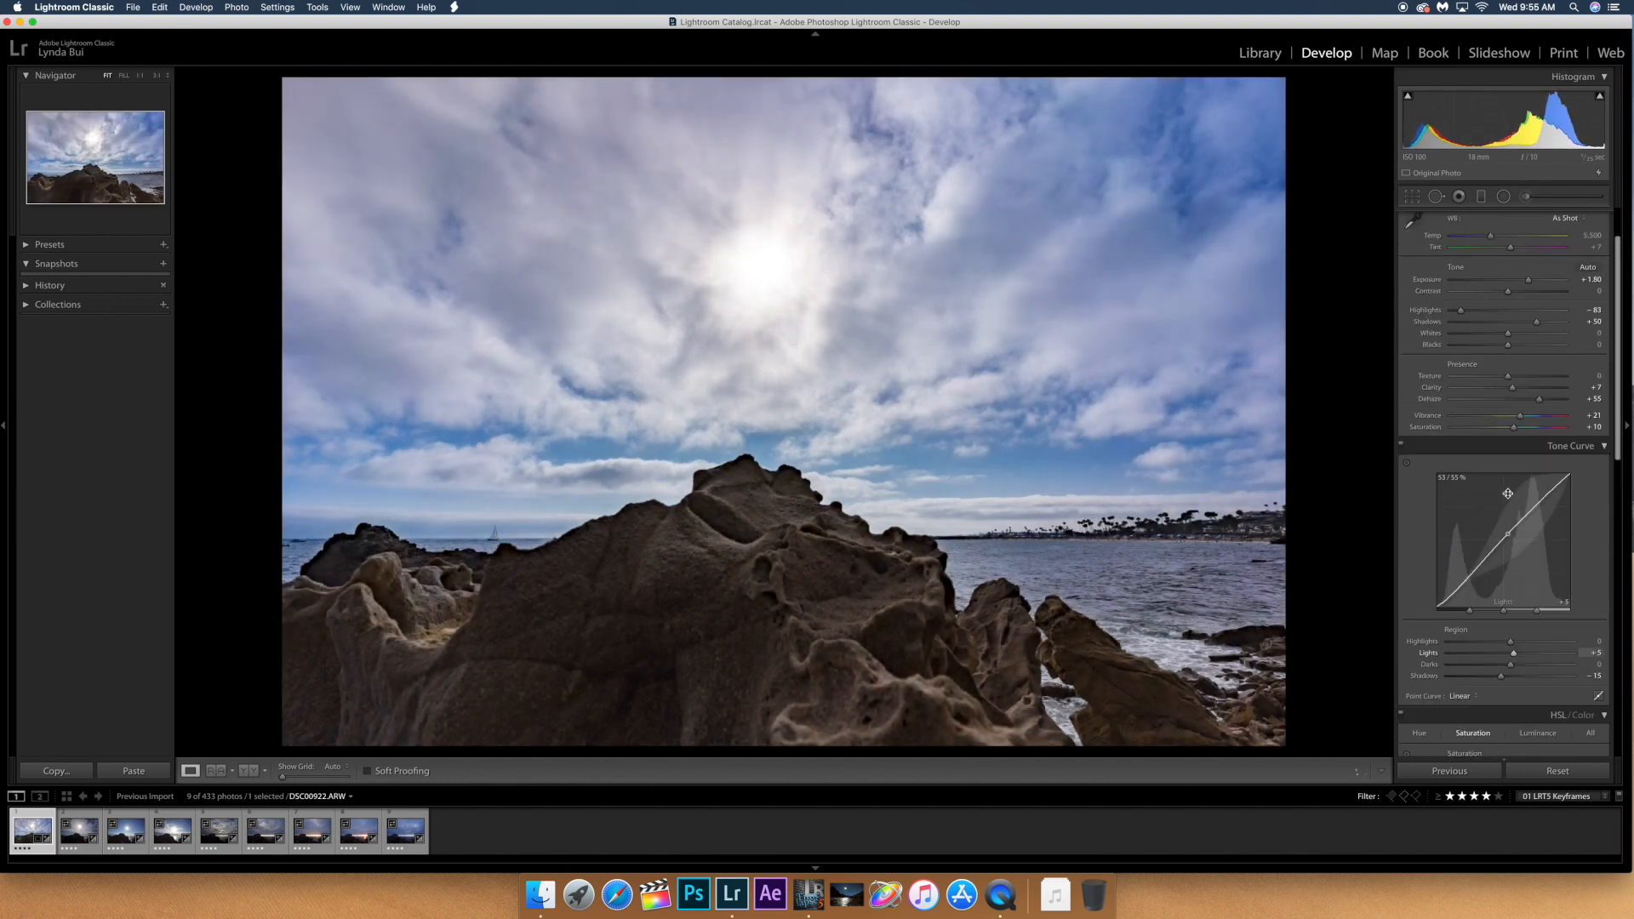
drag(1463, 375, 1460, 378)
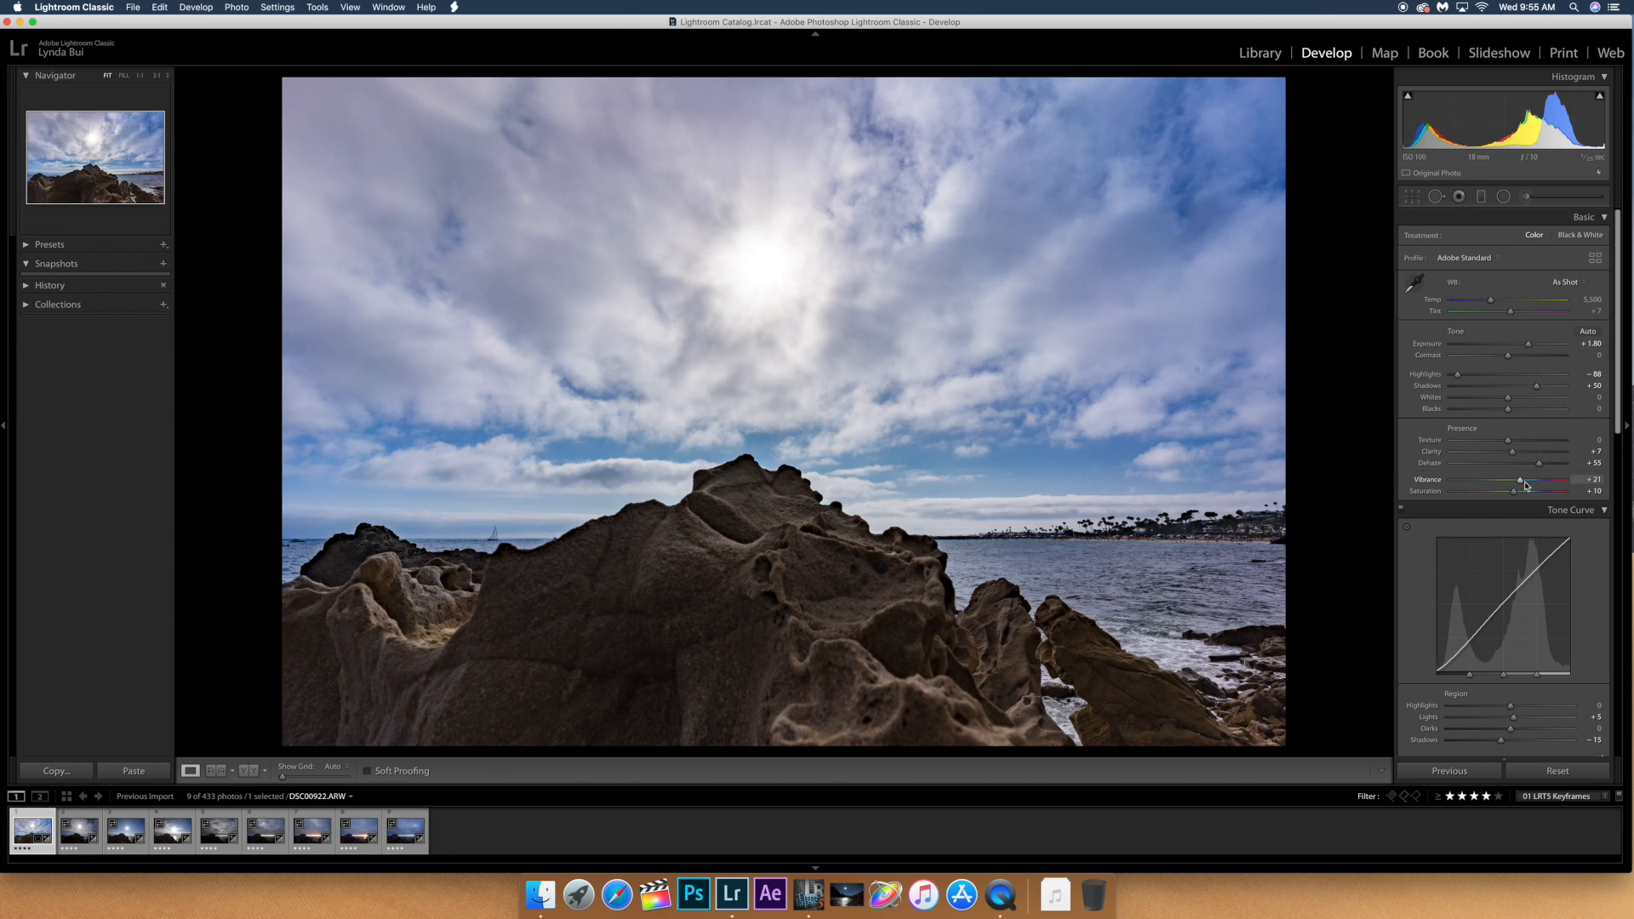
- Inspect the graded first keyframe up close, checking the rocks, the horizon and the coastline
click(1016, 501)
drag(629, 528, 942, 481)
click(912, 502)
click(817, 557)
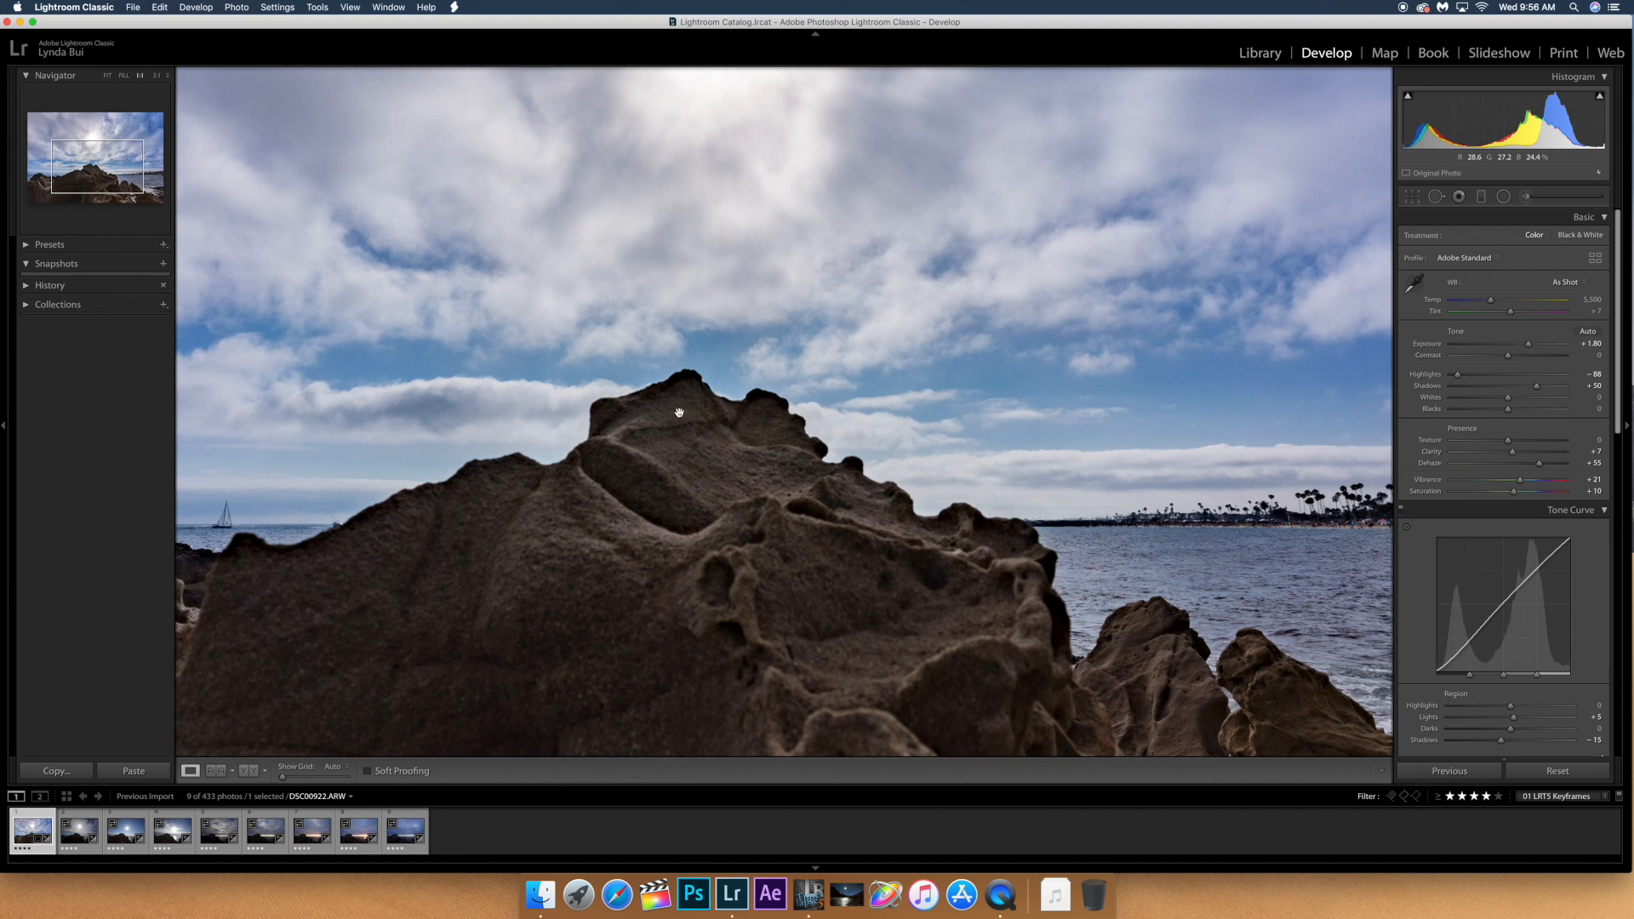
click(1087, 523)
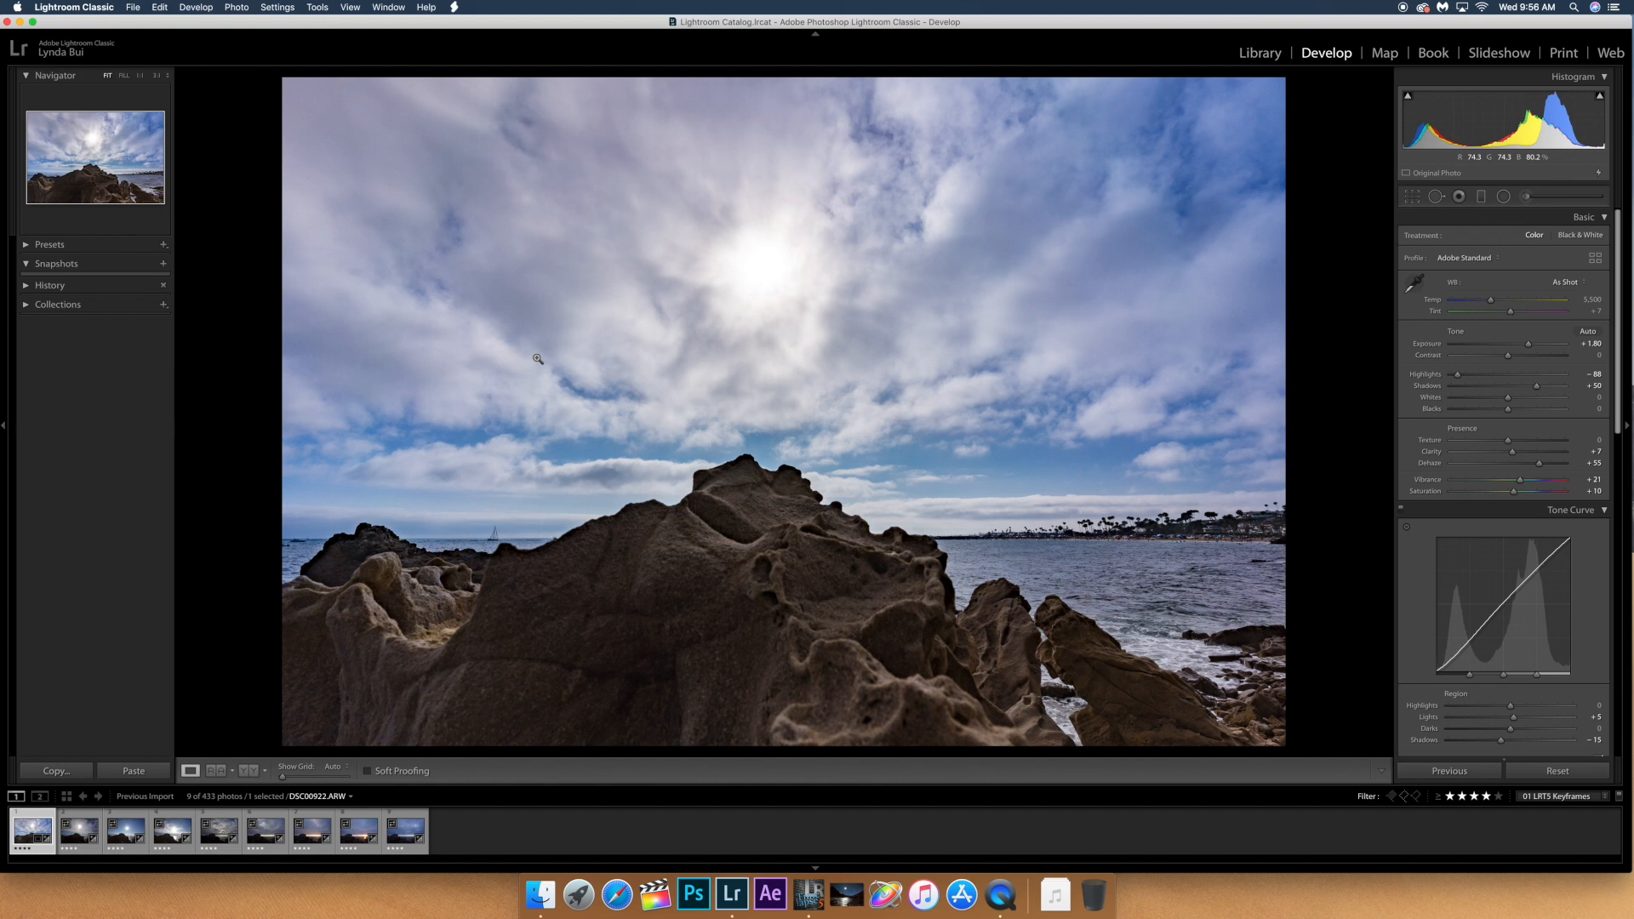
right_click(76, 815)
mouse_move(83, 725)
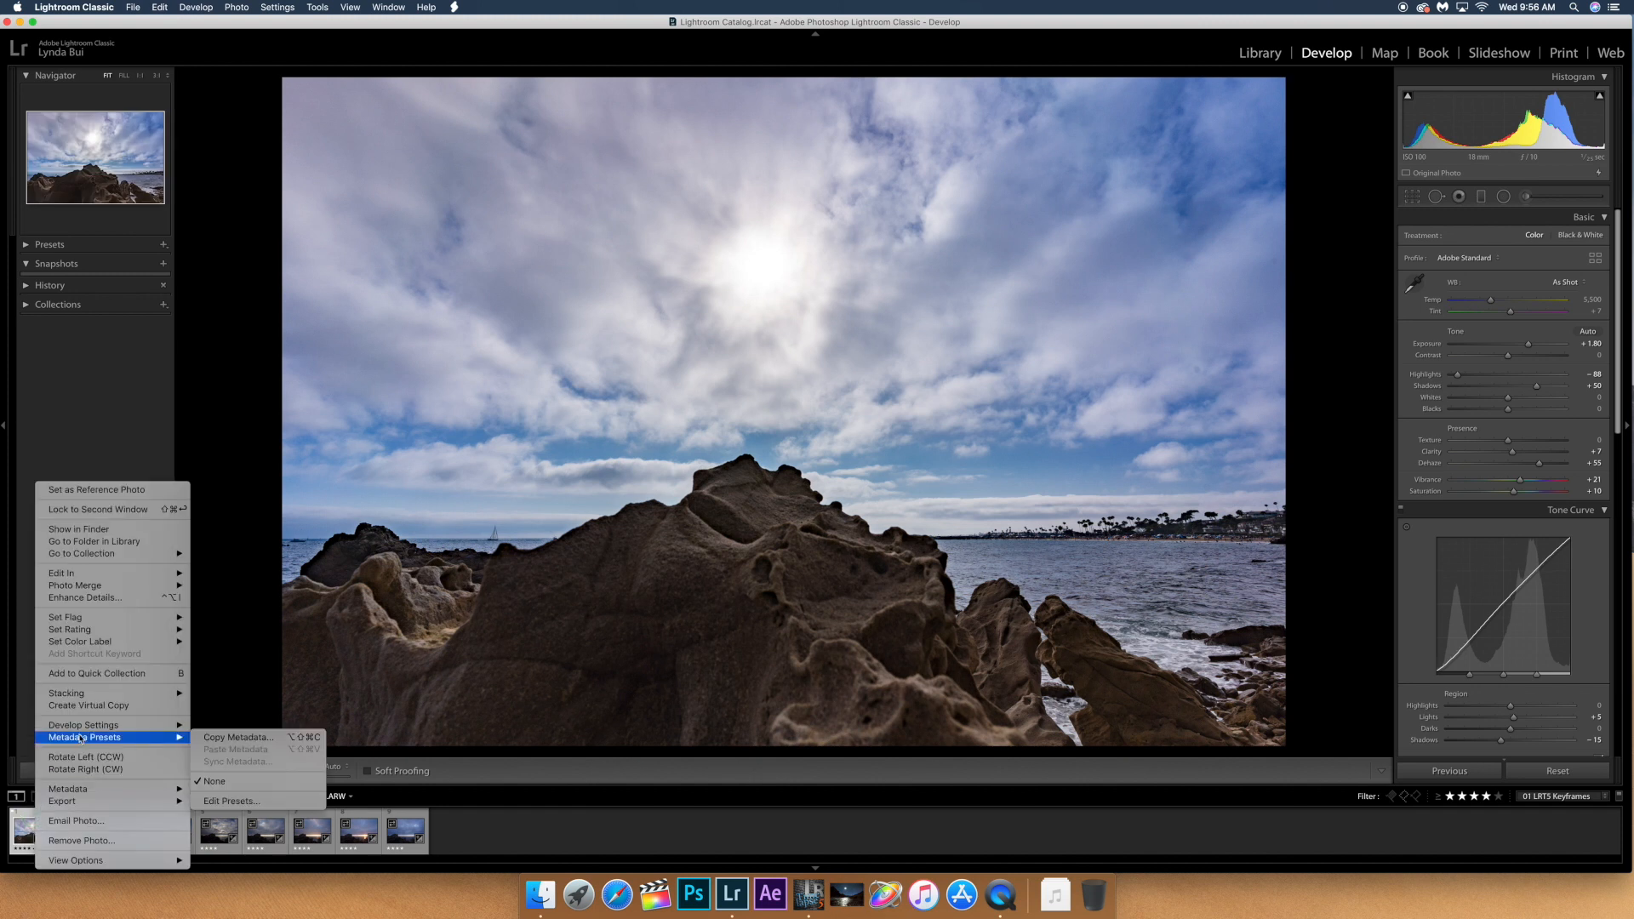
click(48, 815)
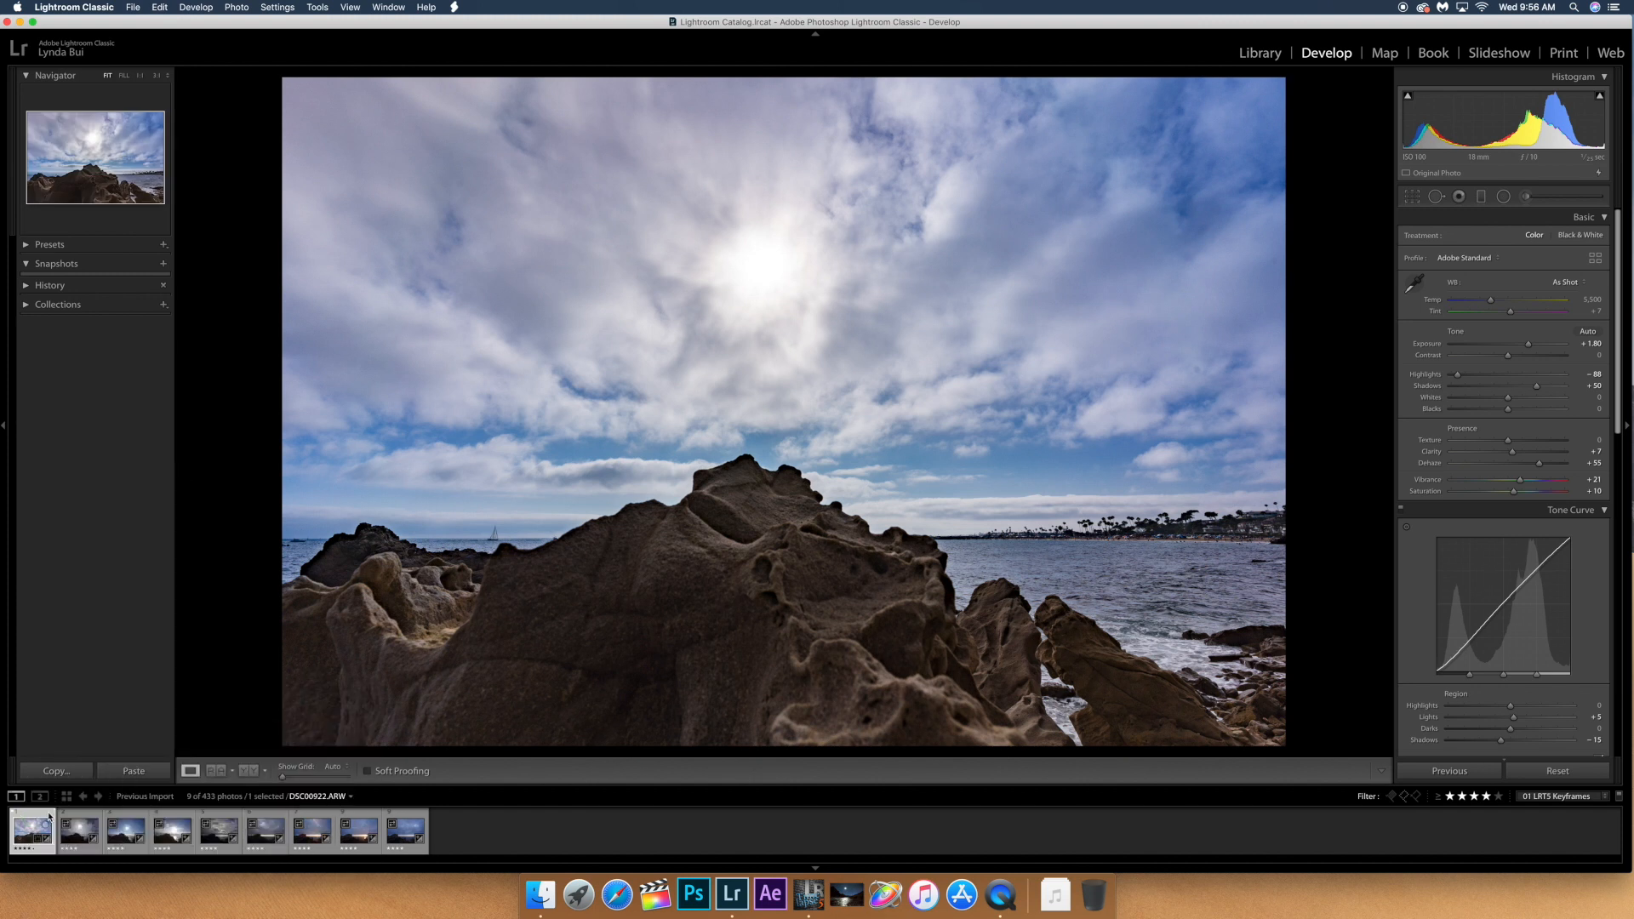
right_click(48, 814)
mouse_move(93, 728)
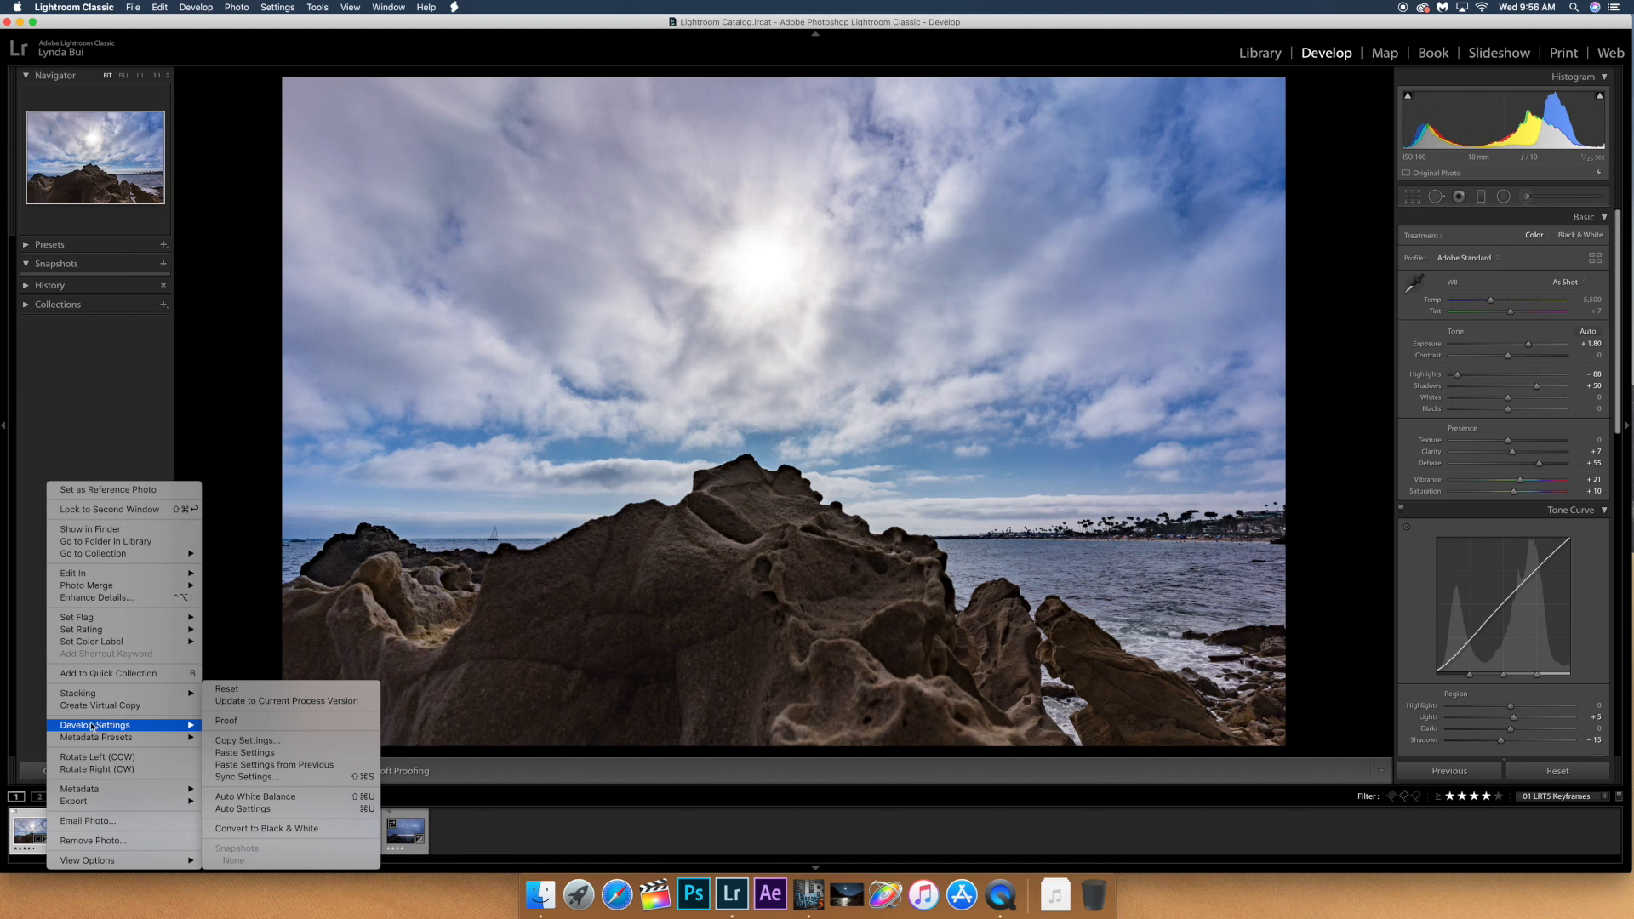
click(31, 698)
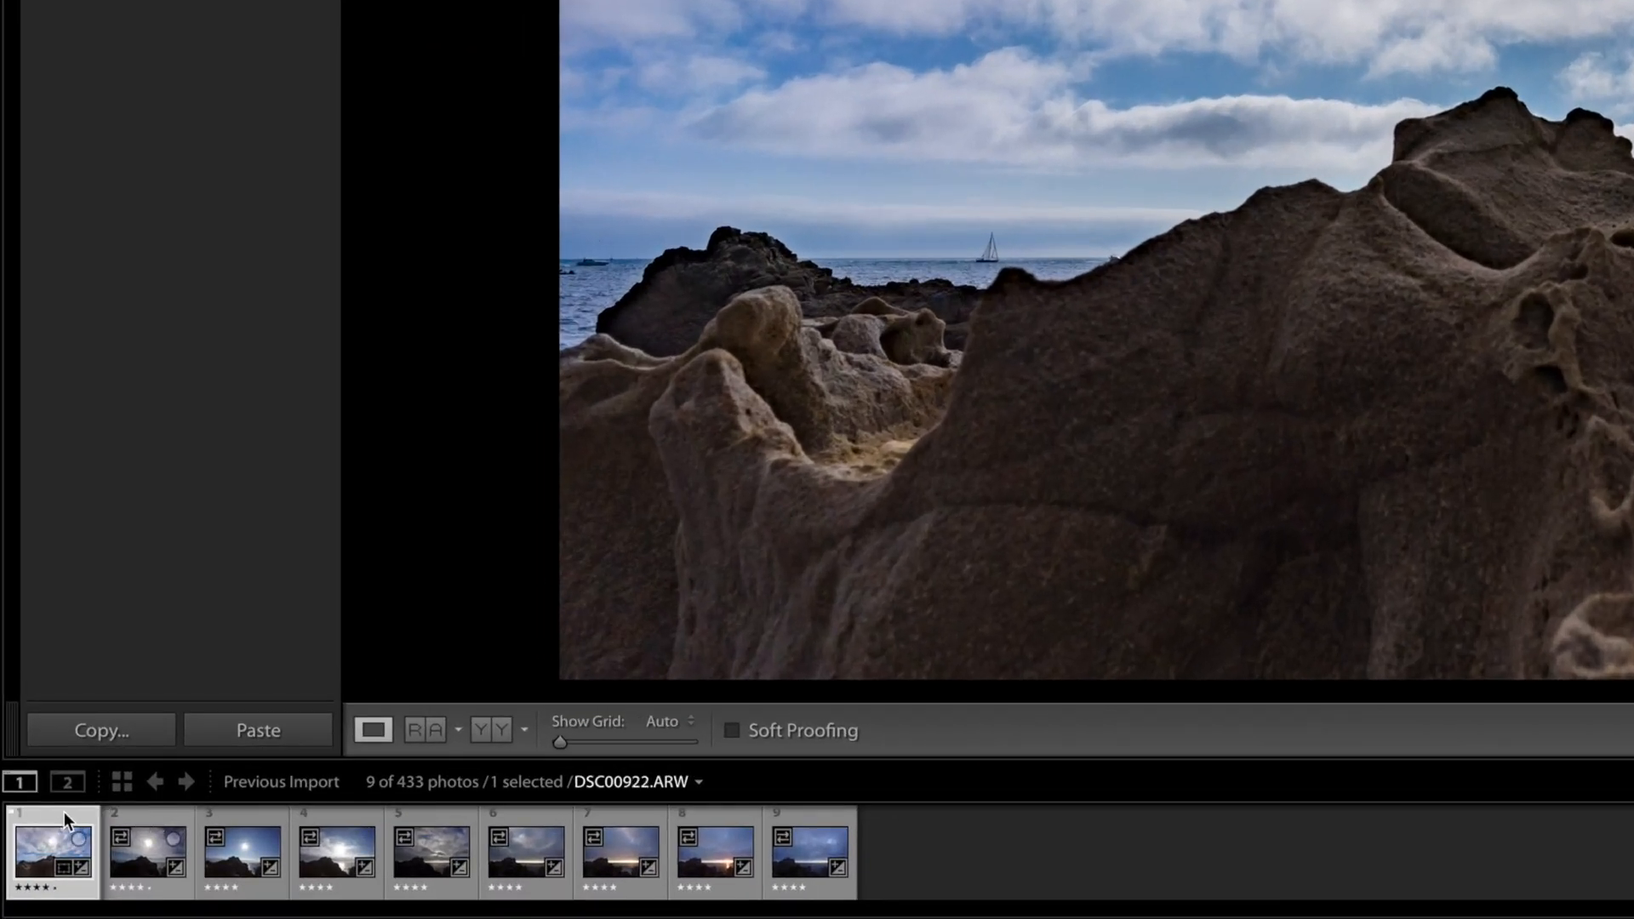
- Sync the first keyframe's grade to the second keyframe with the 01 LRTimelapse Sync Keyframes script
ctrl+click(149, 815)
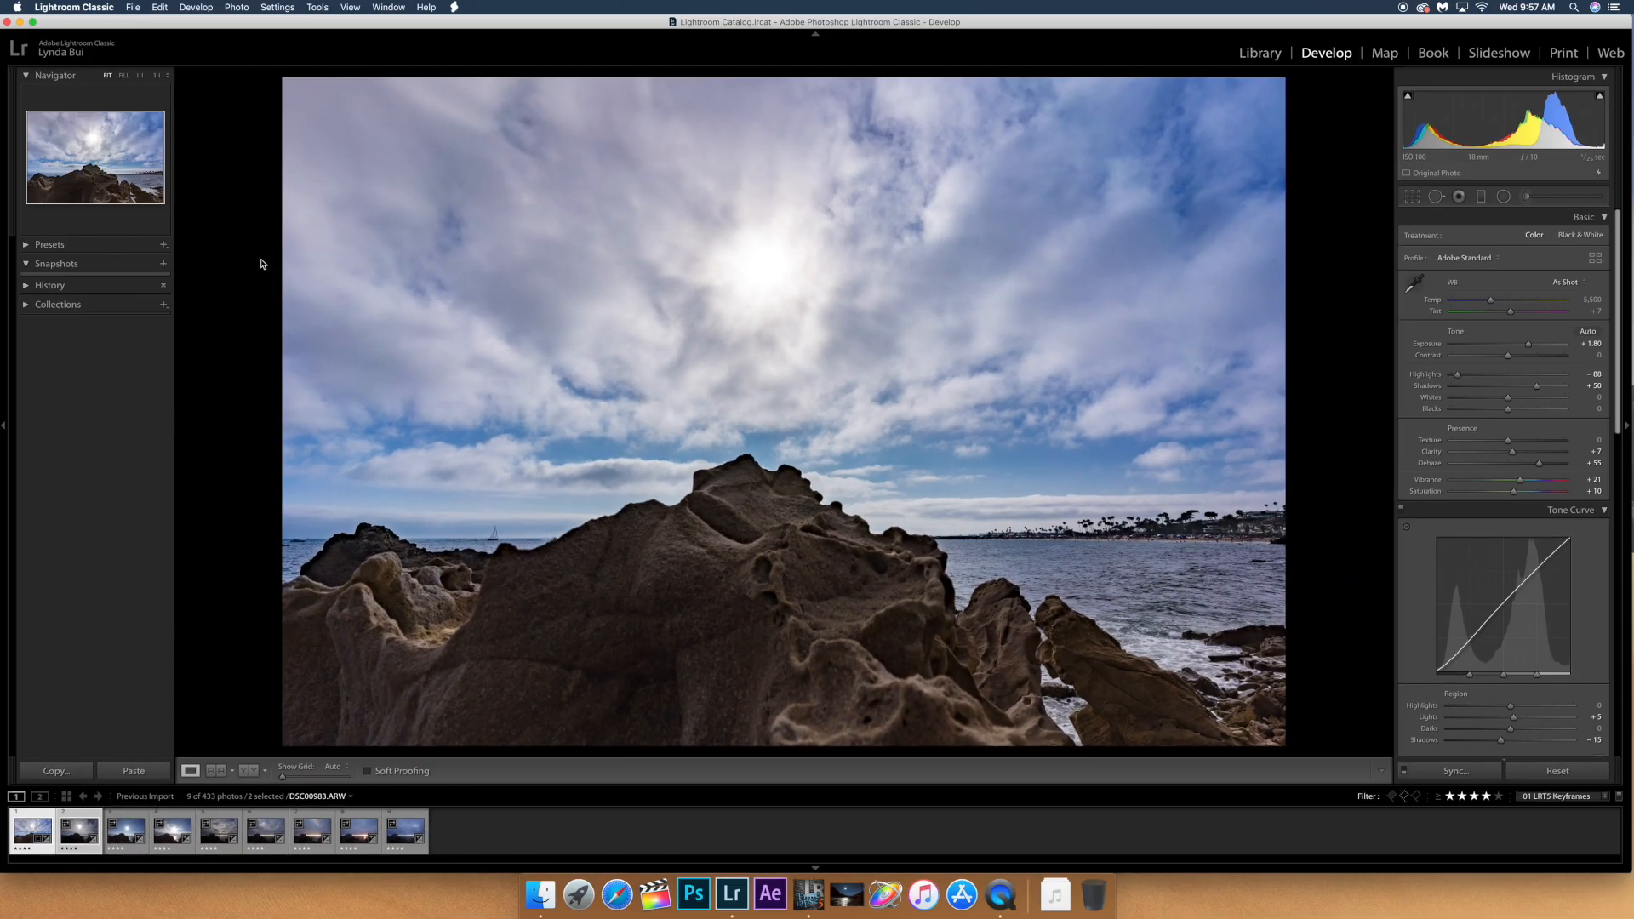
click(455, 8)
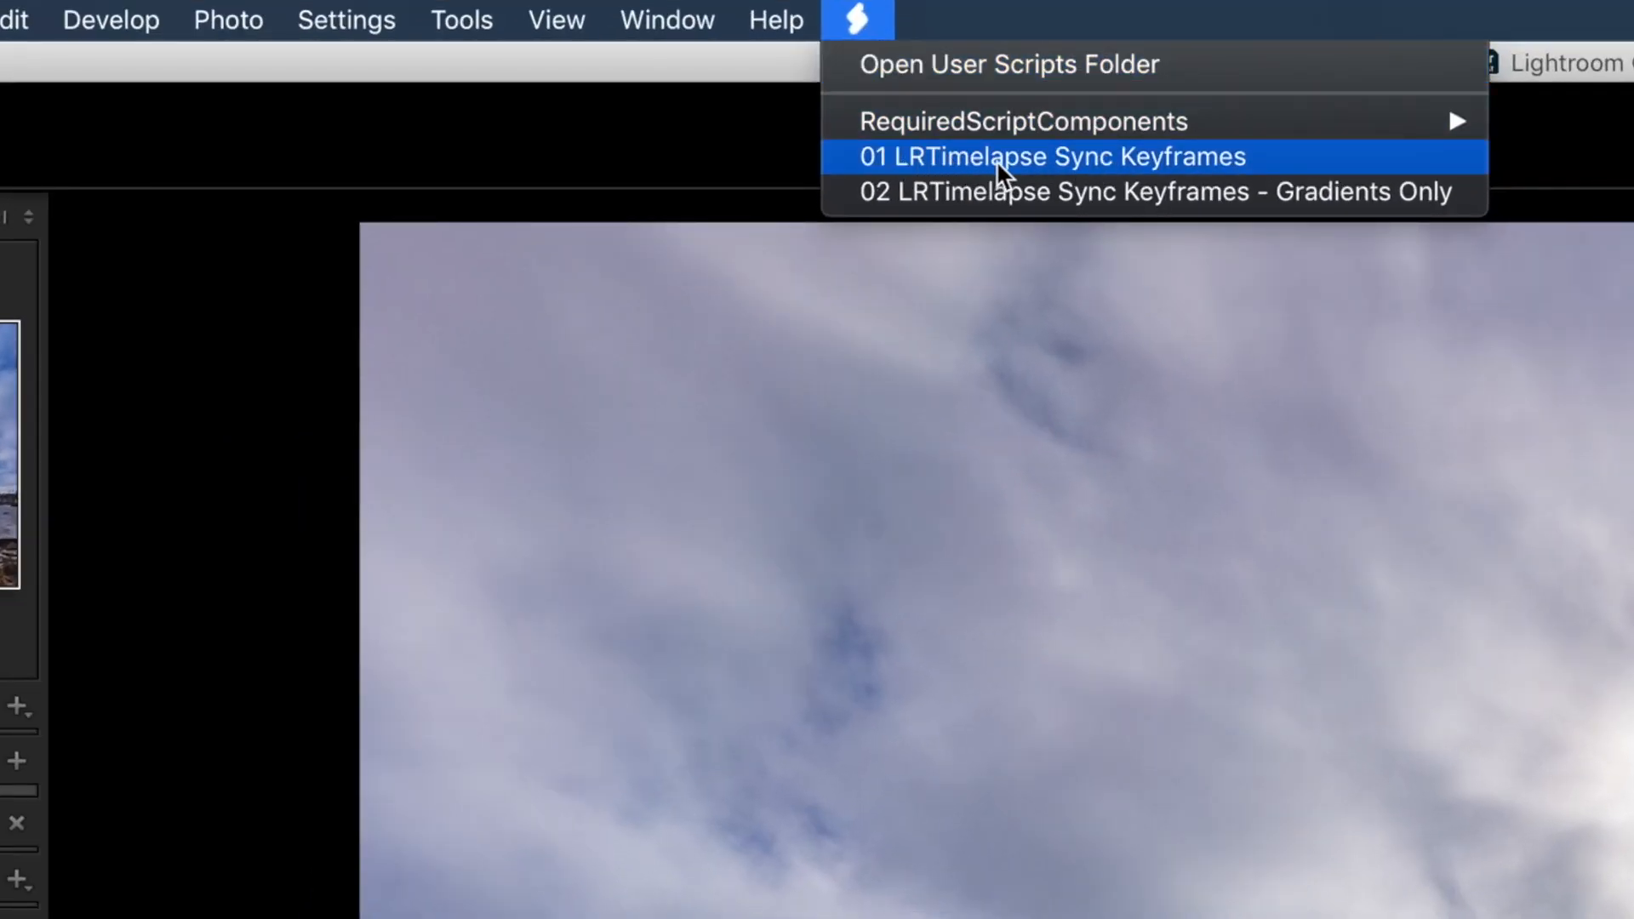
click(1137, 162)
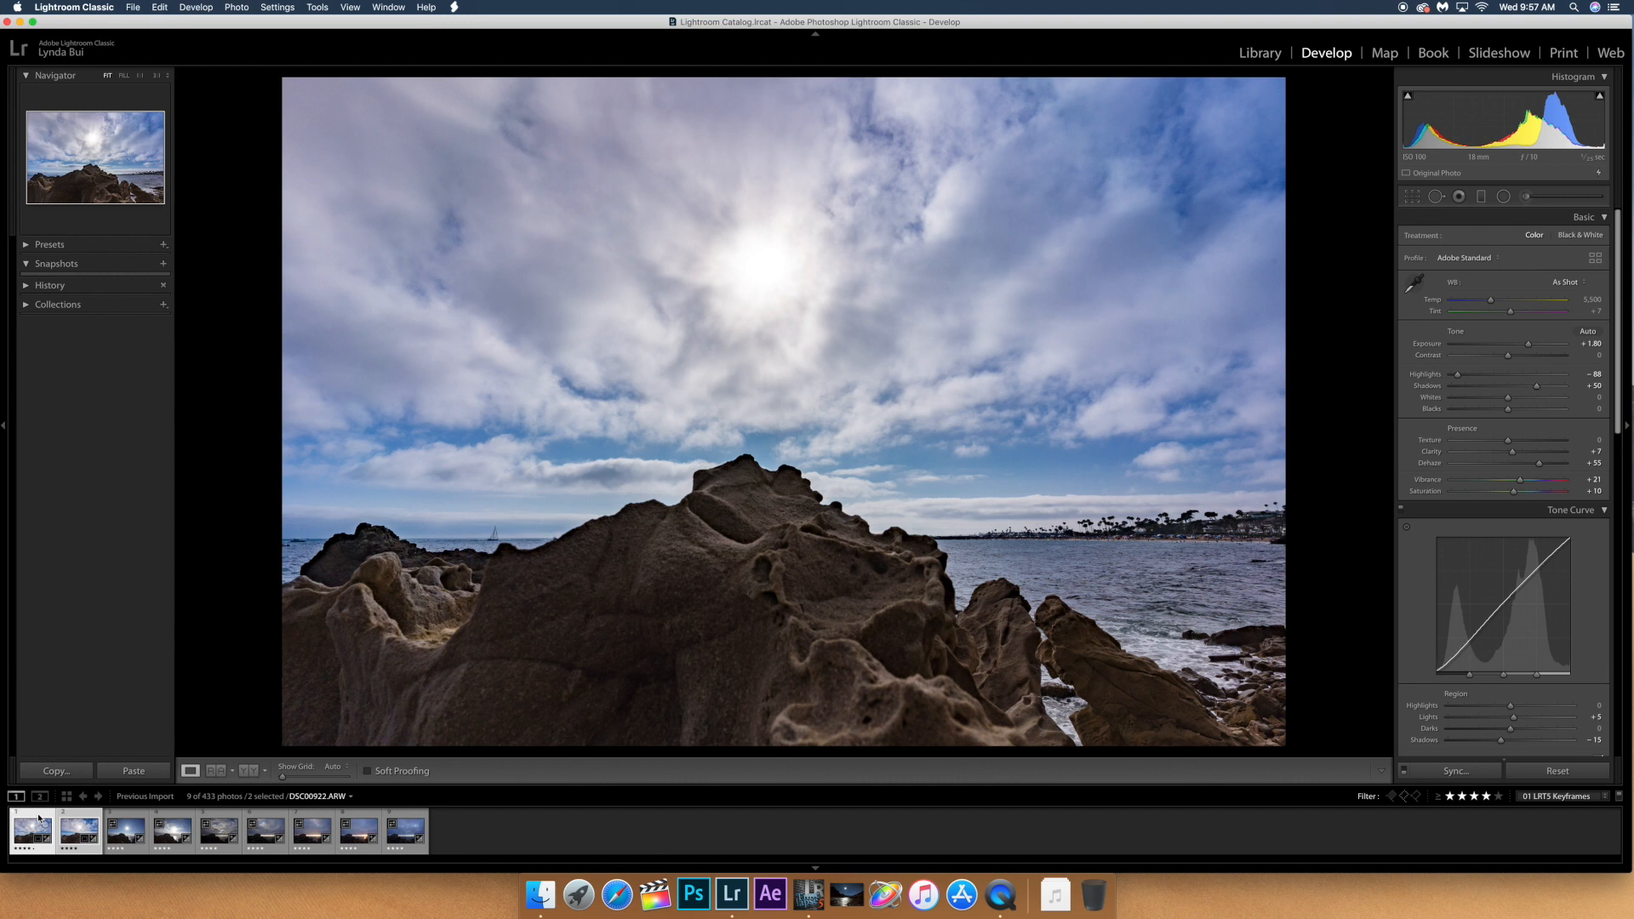
- Compare the first and second keyframes, checking that the synced grade gives matching colour and brightness
right_click(38, 817)
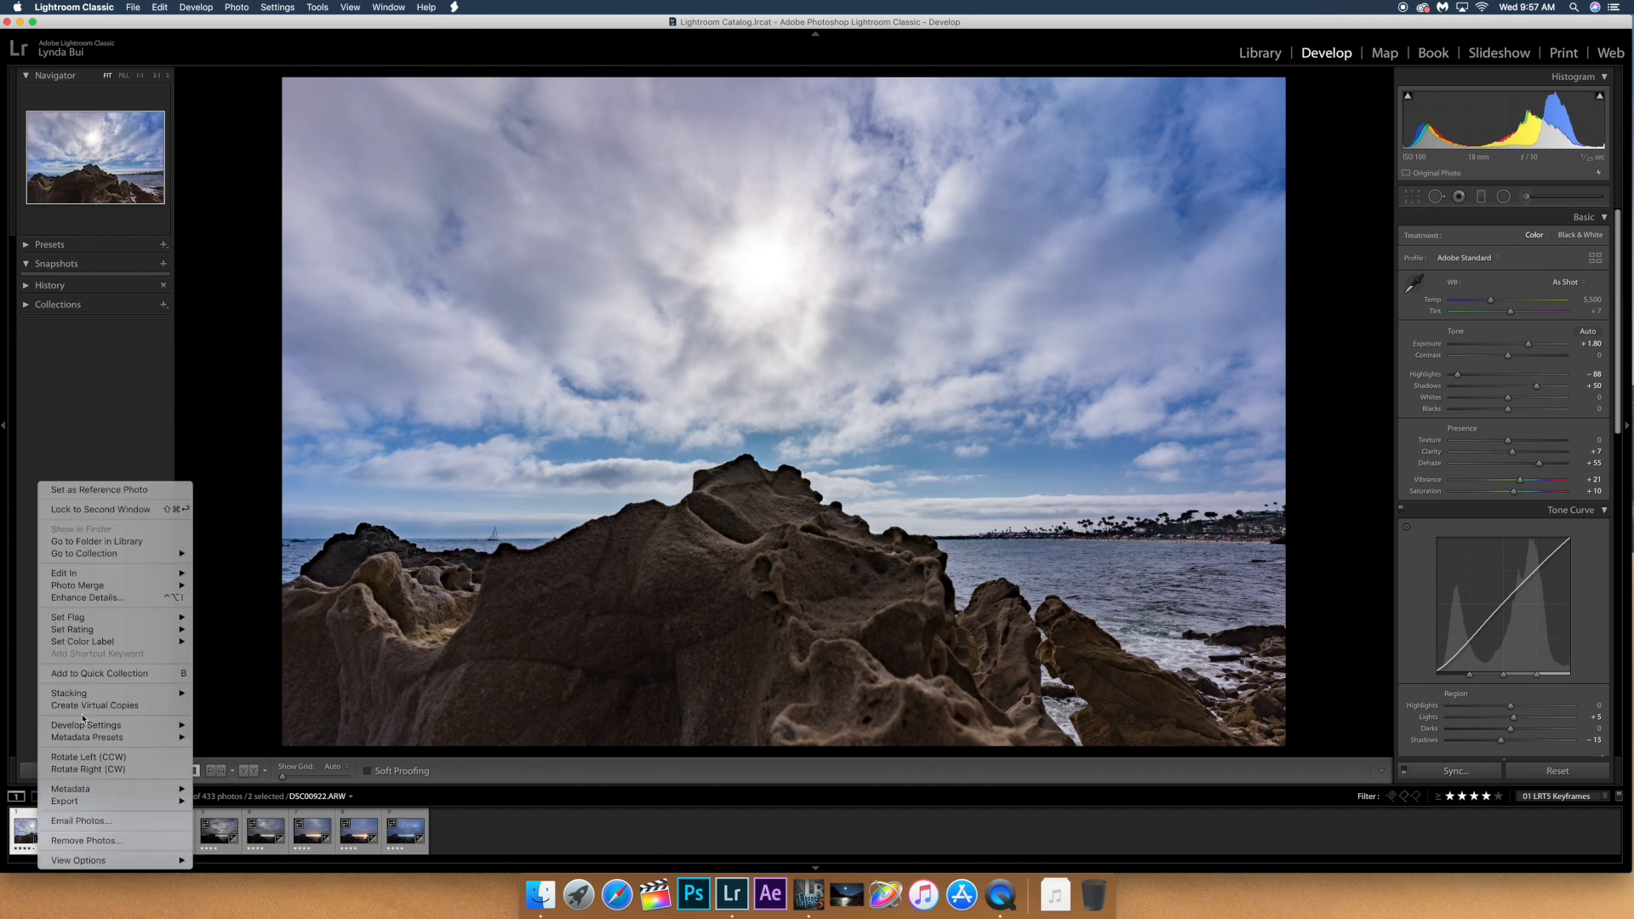
mouse_move(88, 728)
click(19, 669)
click(75, 817)
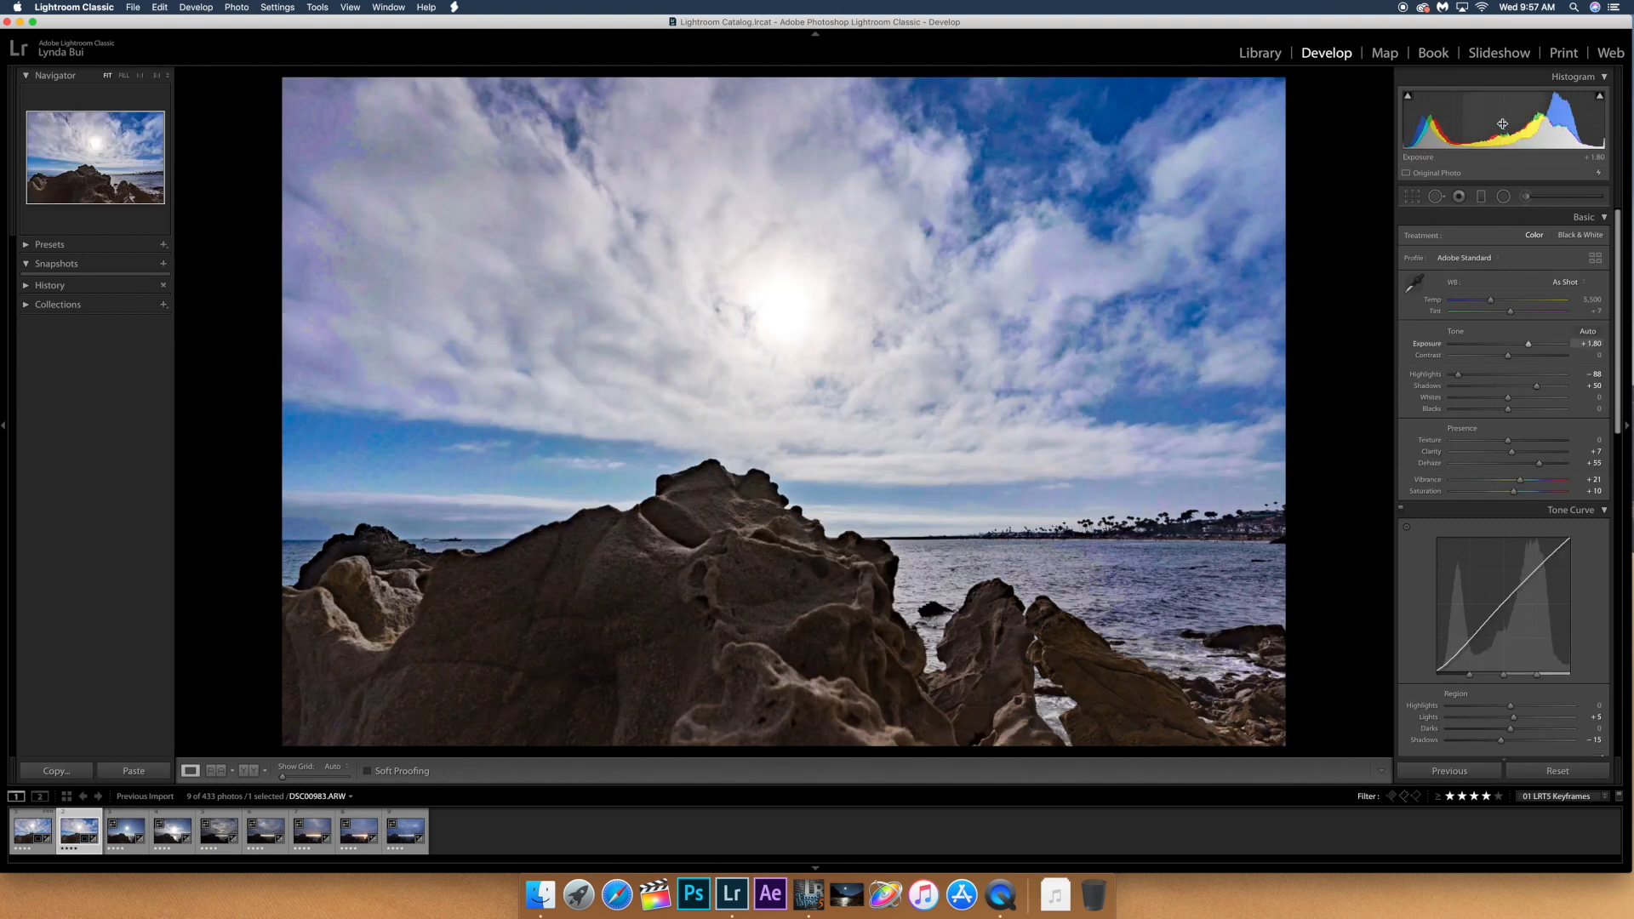
key(Left)
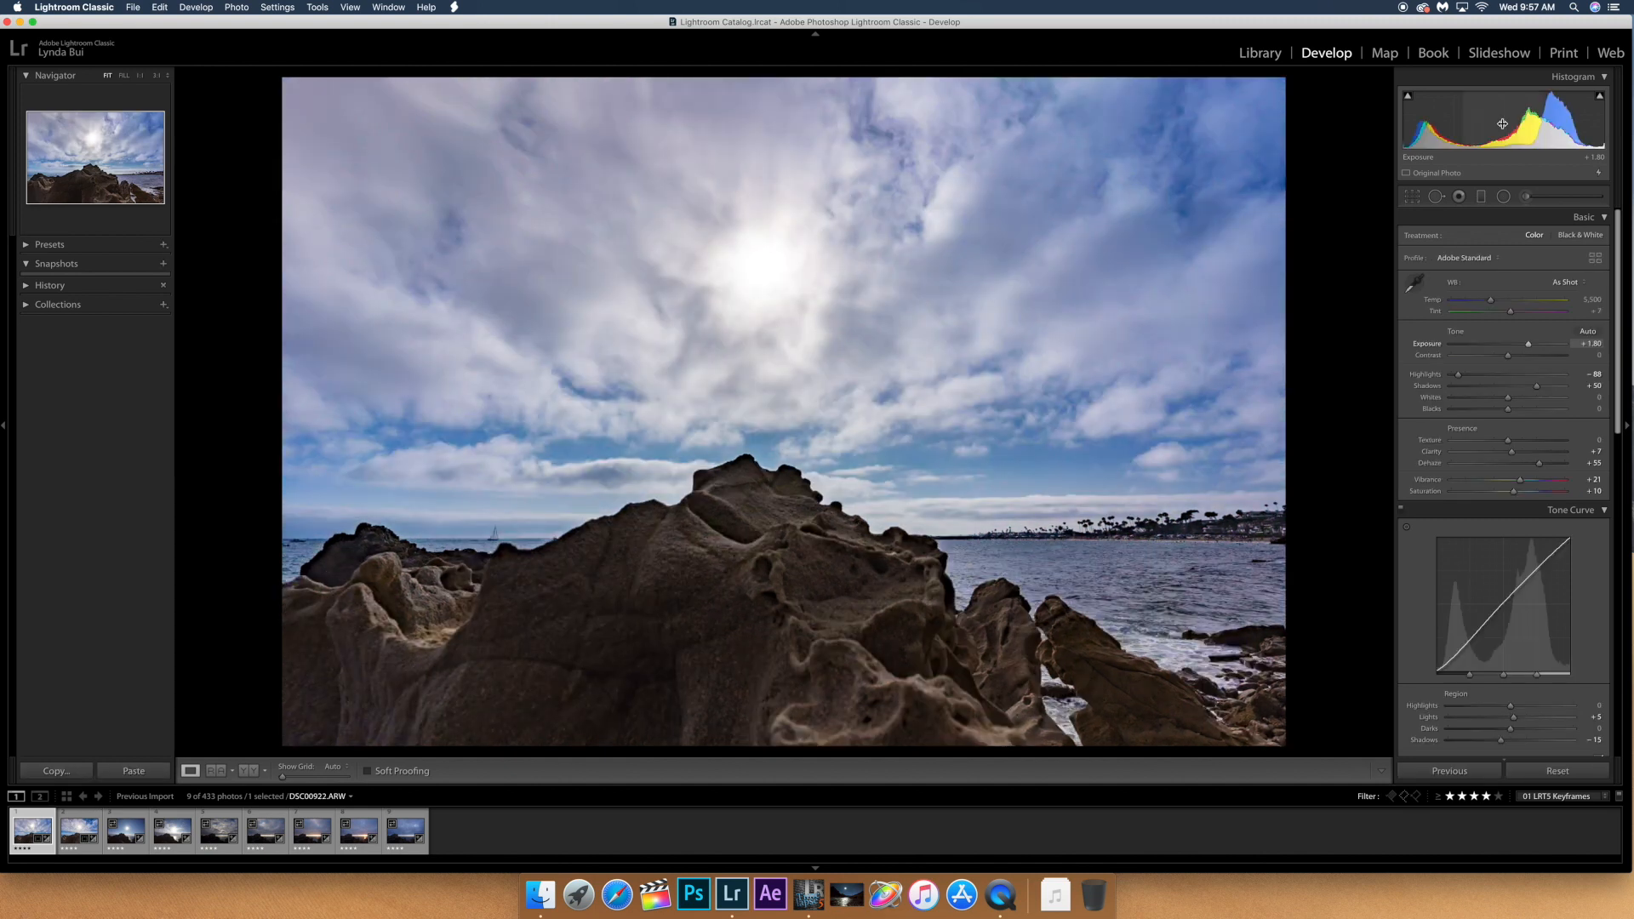
click(75, 819)
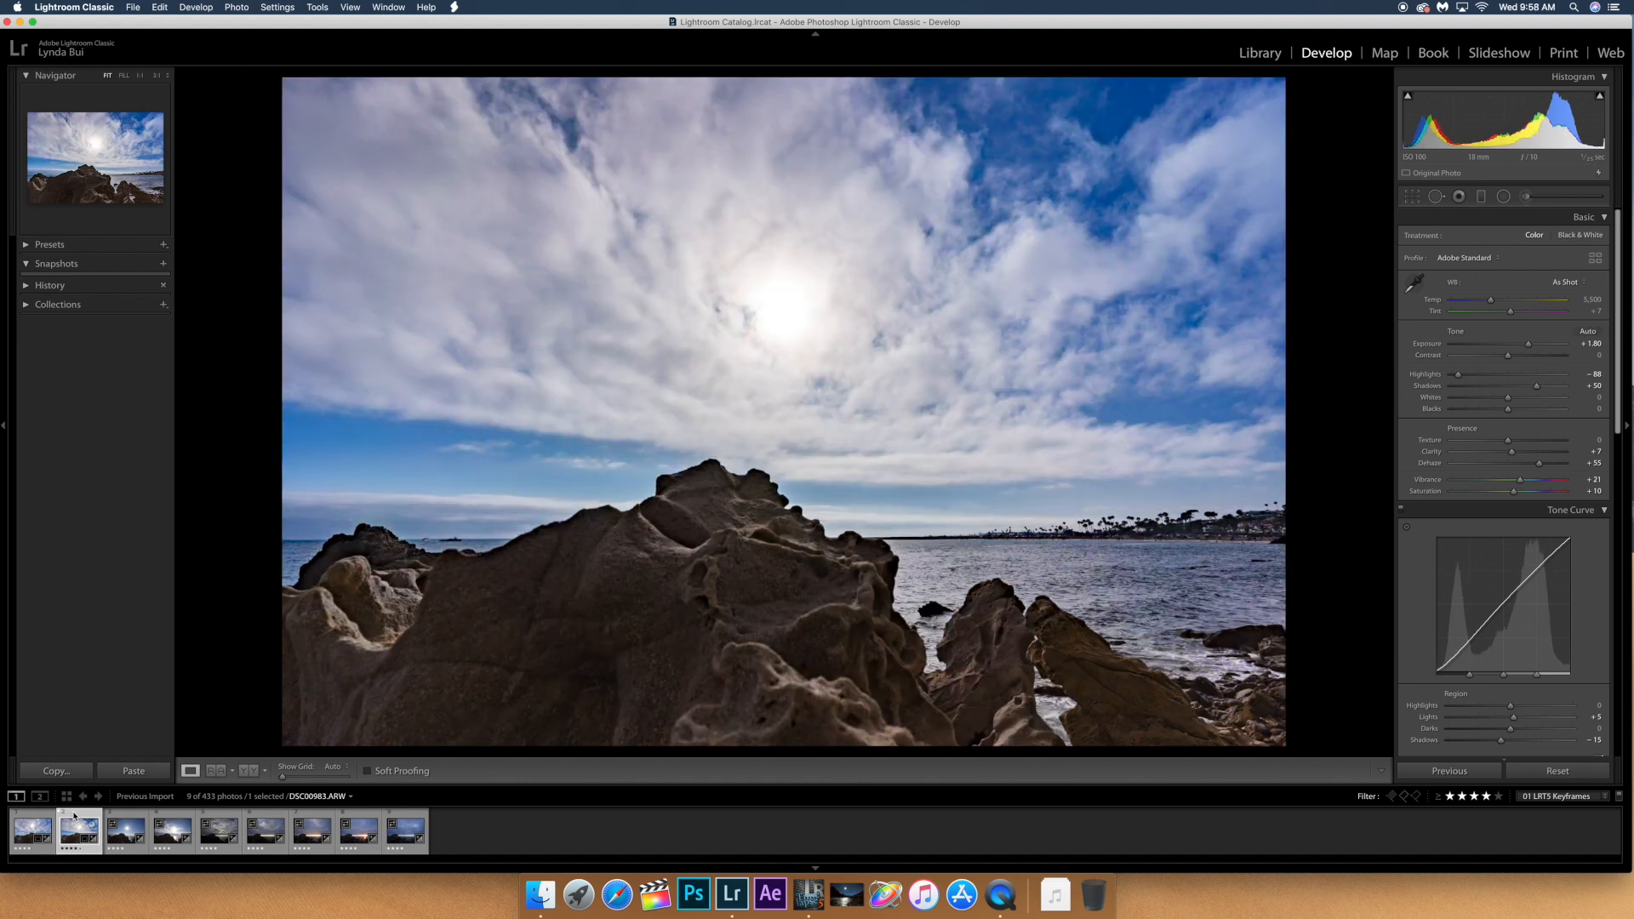
key(Left)
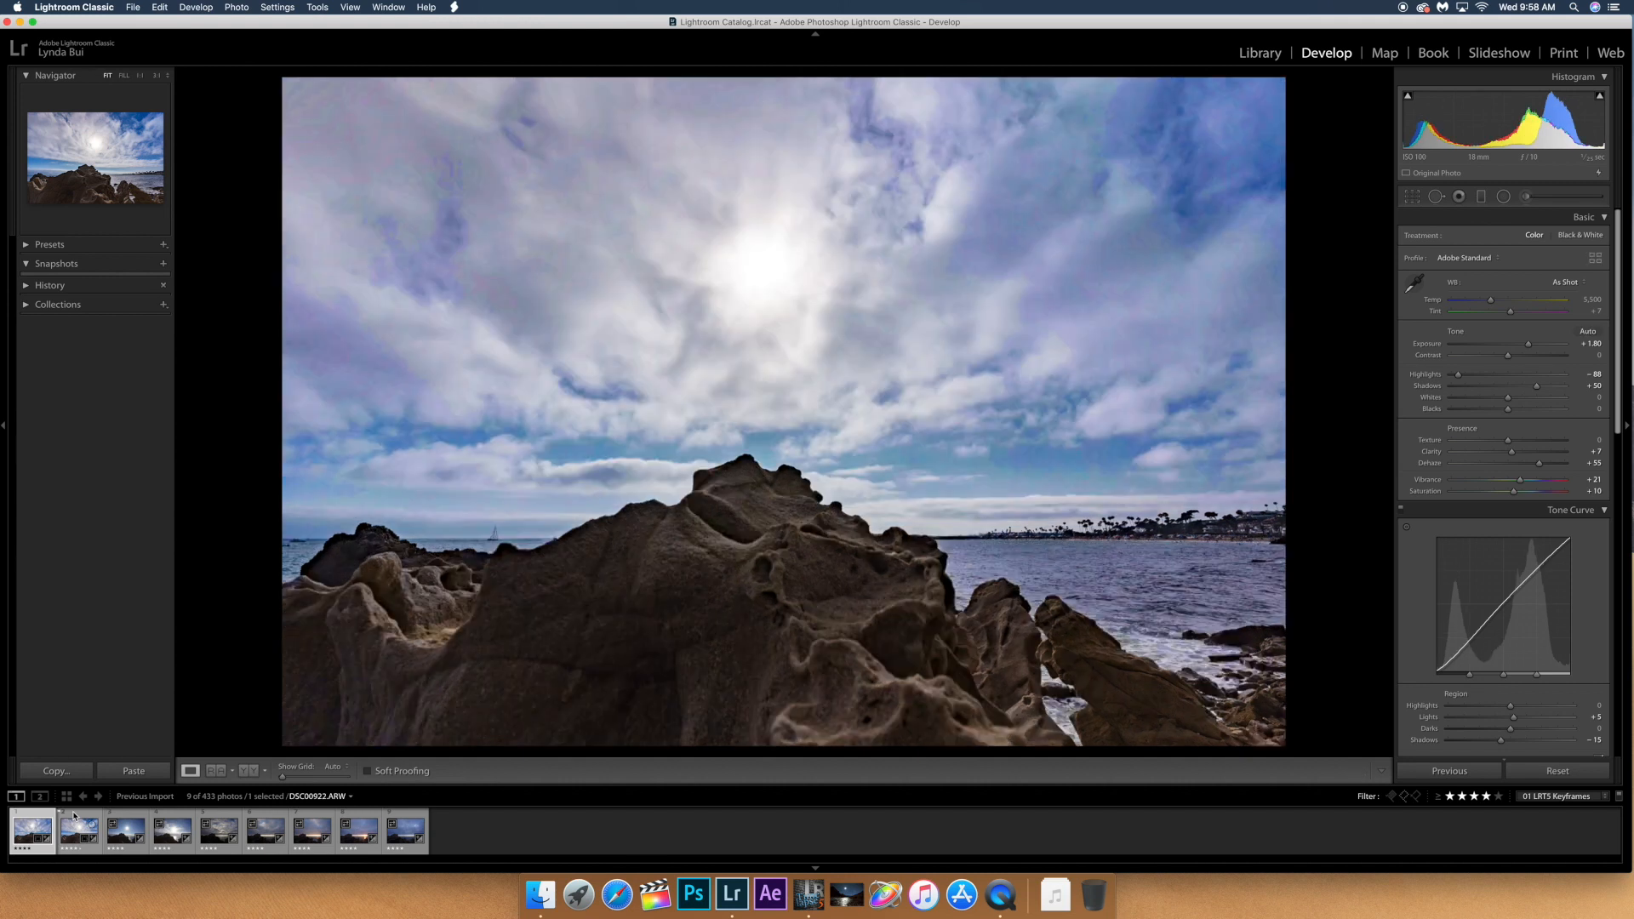
key(Right)
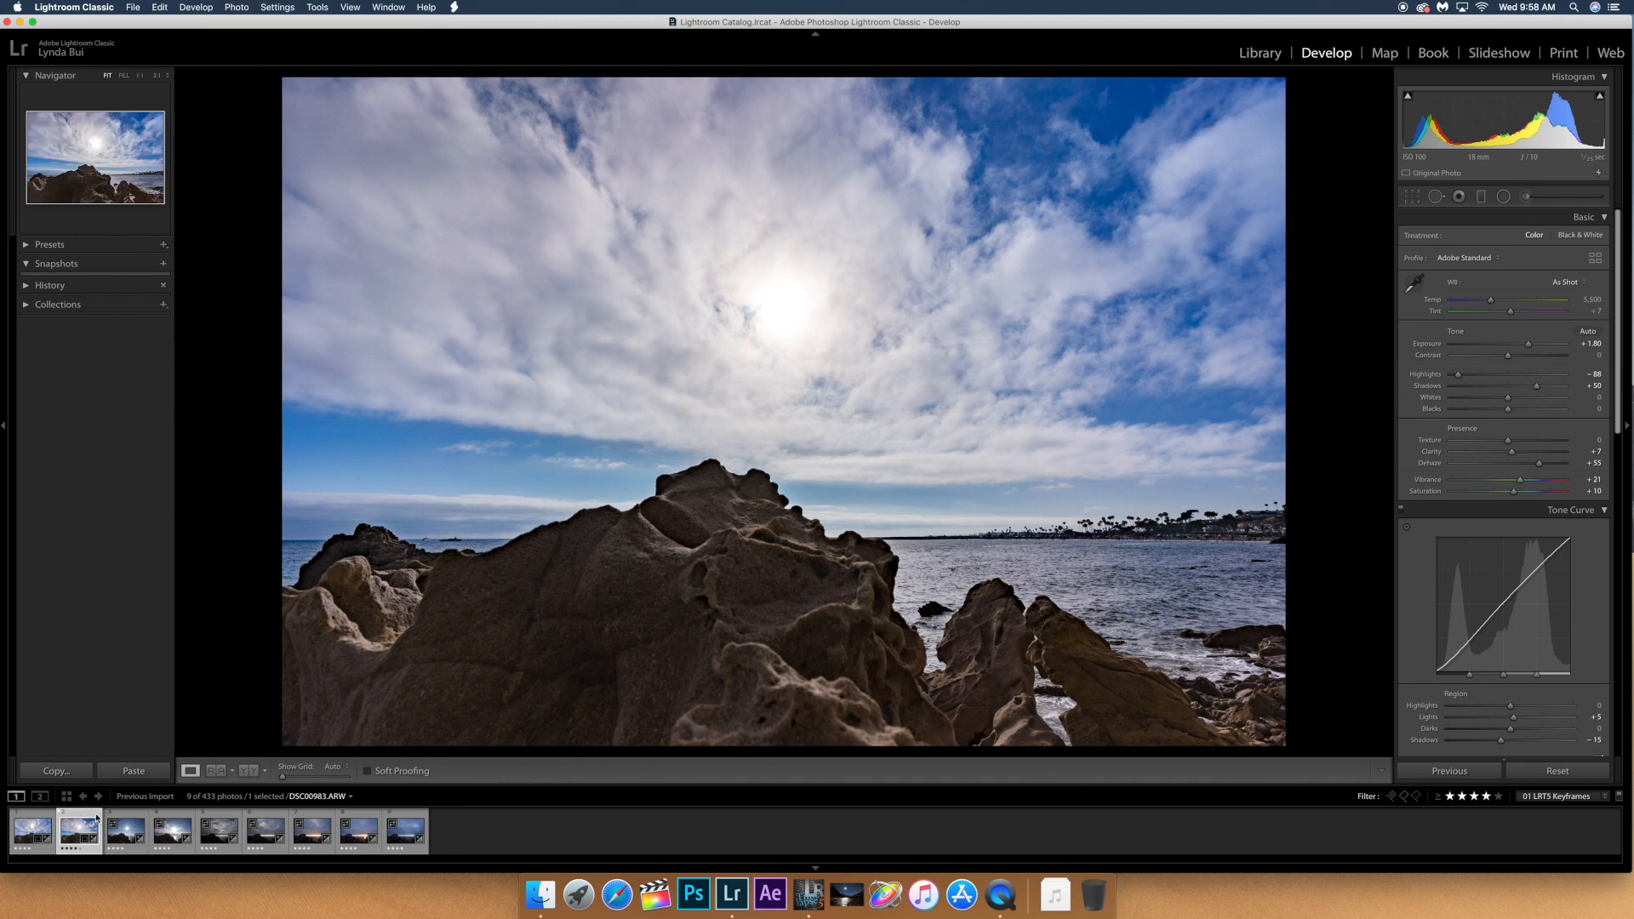
- Sync the second keyframe's grade to the third keyframe with the 01 LRTimelapse Sync Keyframes script
super+click(128, 814)
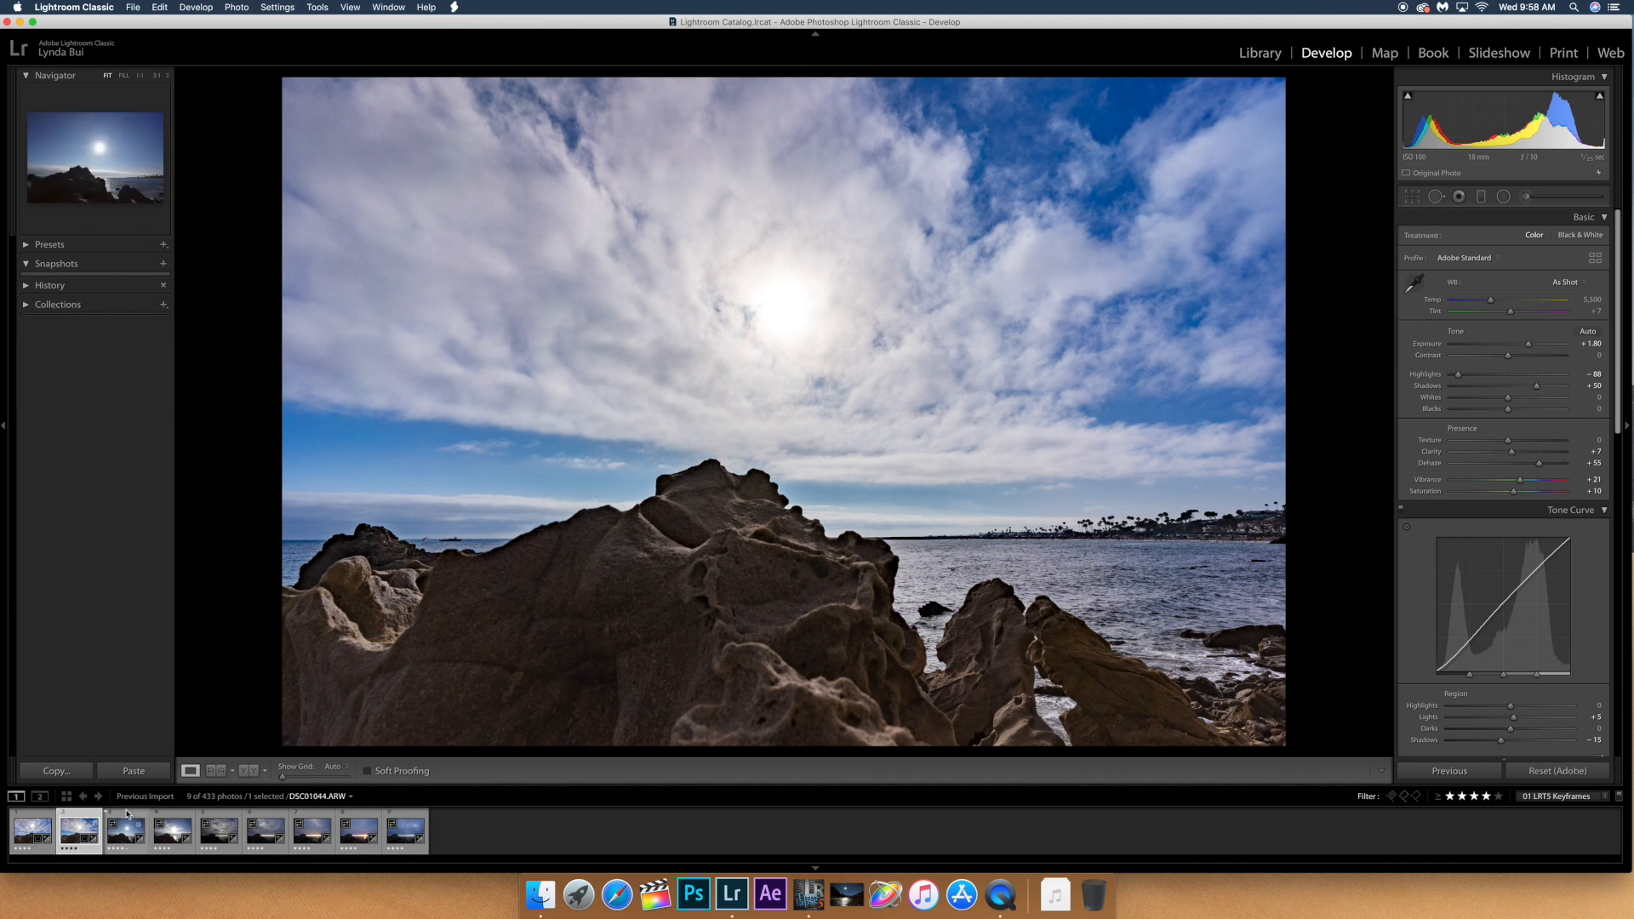
click(455, 9)
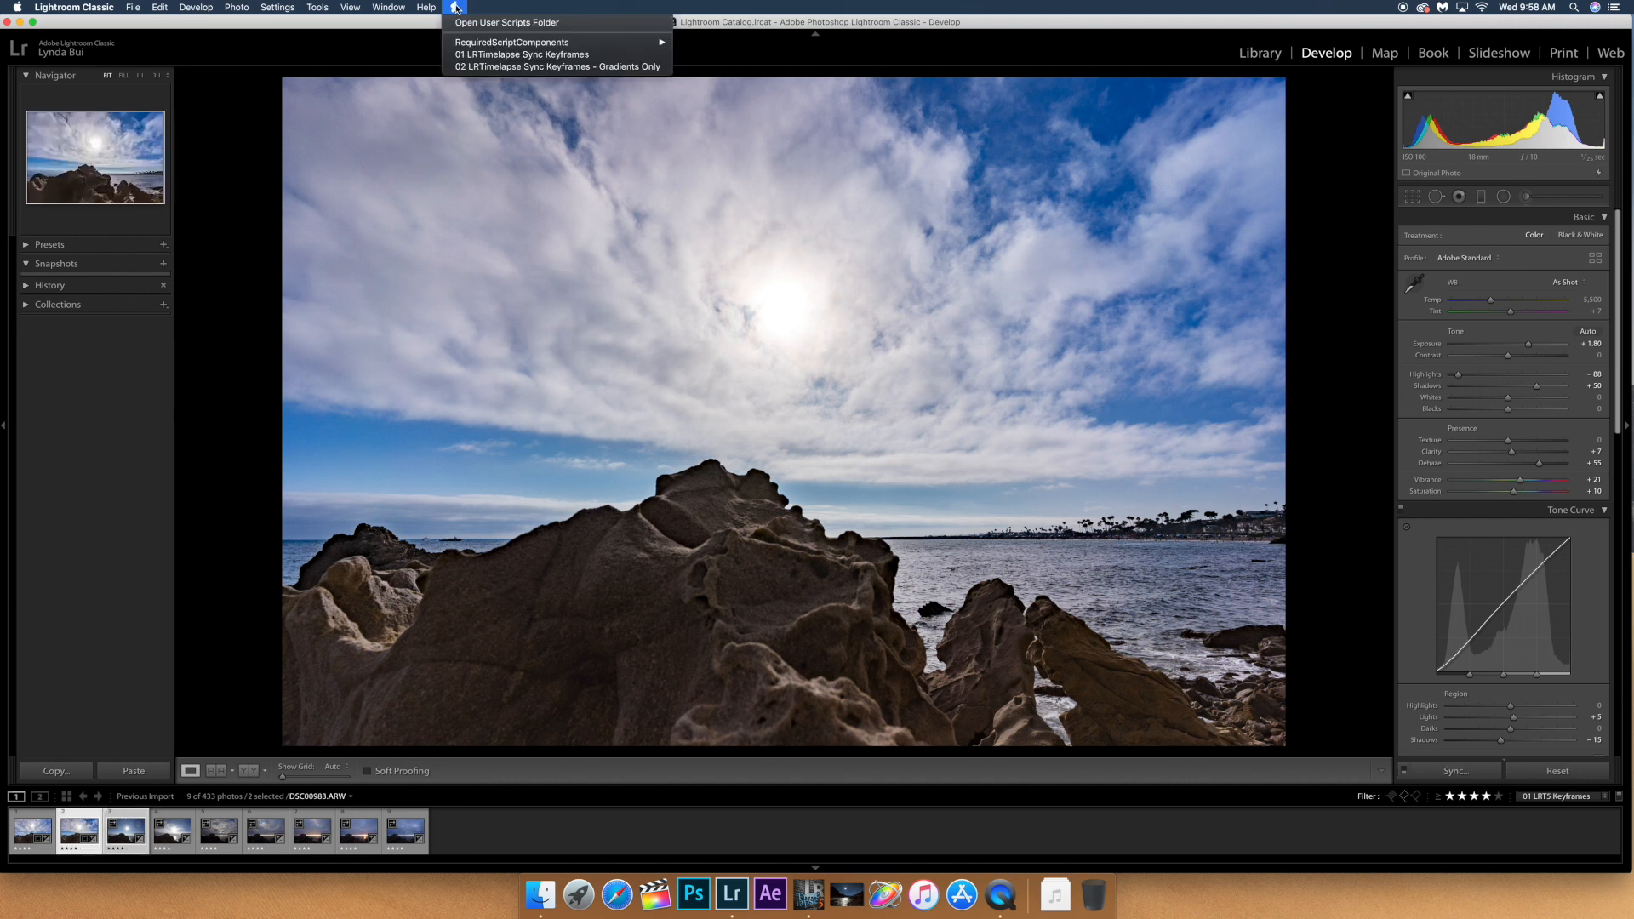
click(486, 59)
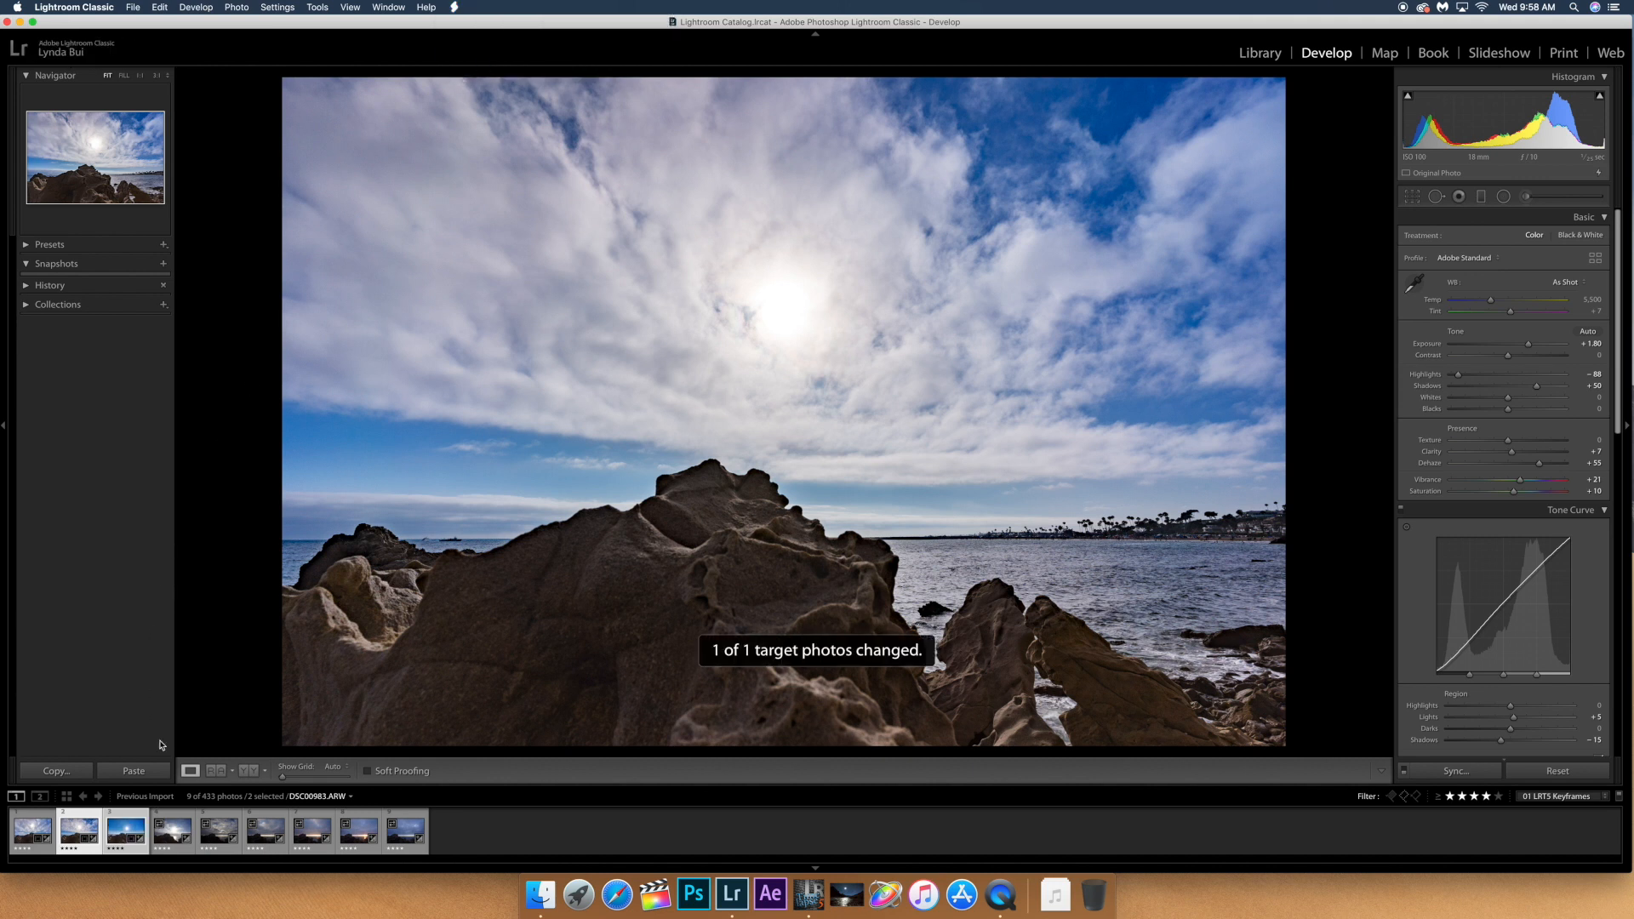
- Match the third keyframe to the second one, setting its temperature to 6,207 and shadows to +46
click(129, 817)
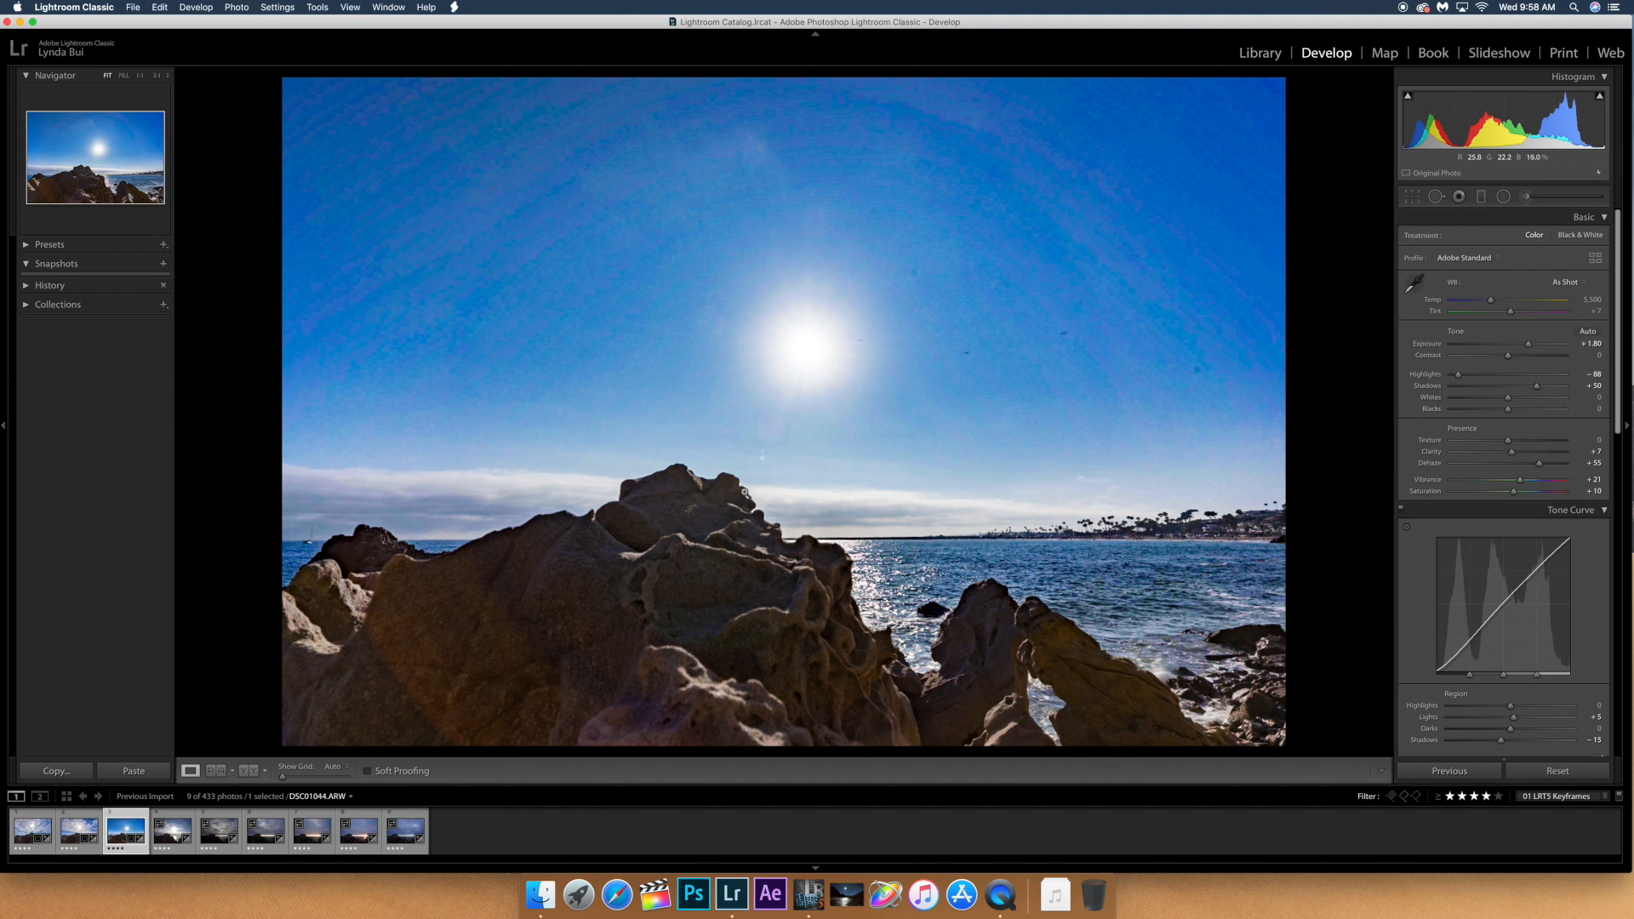
key(Left)
key(Right)
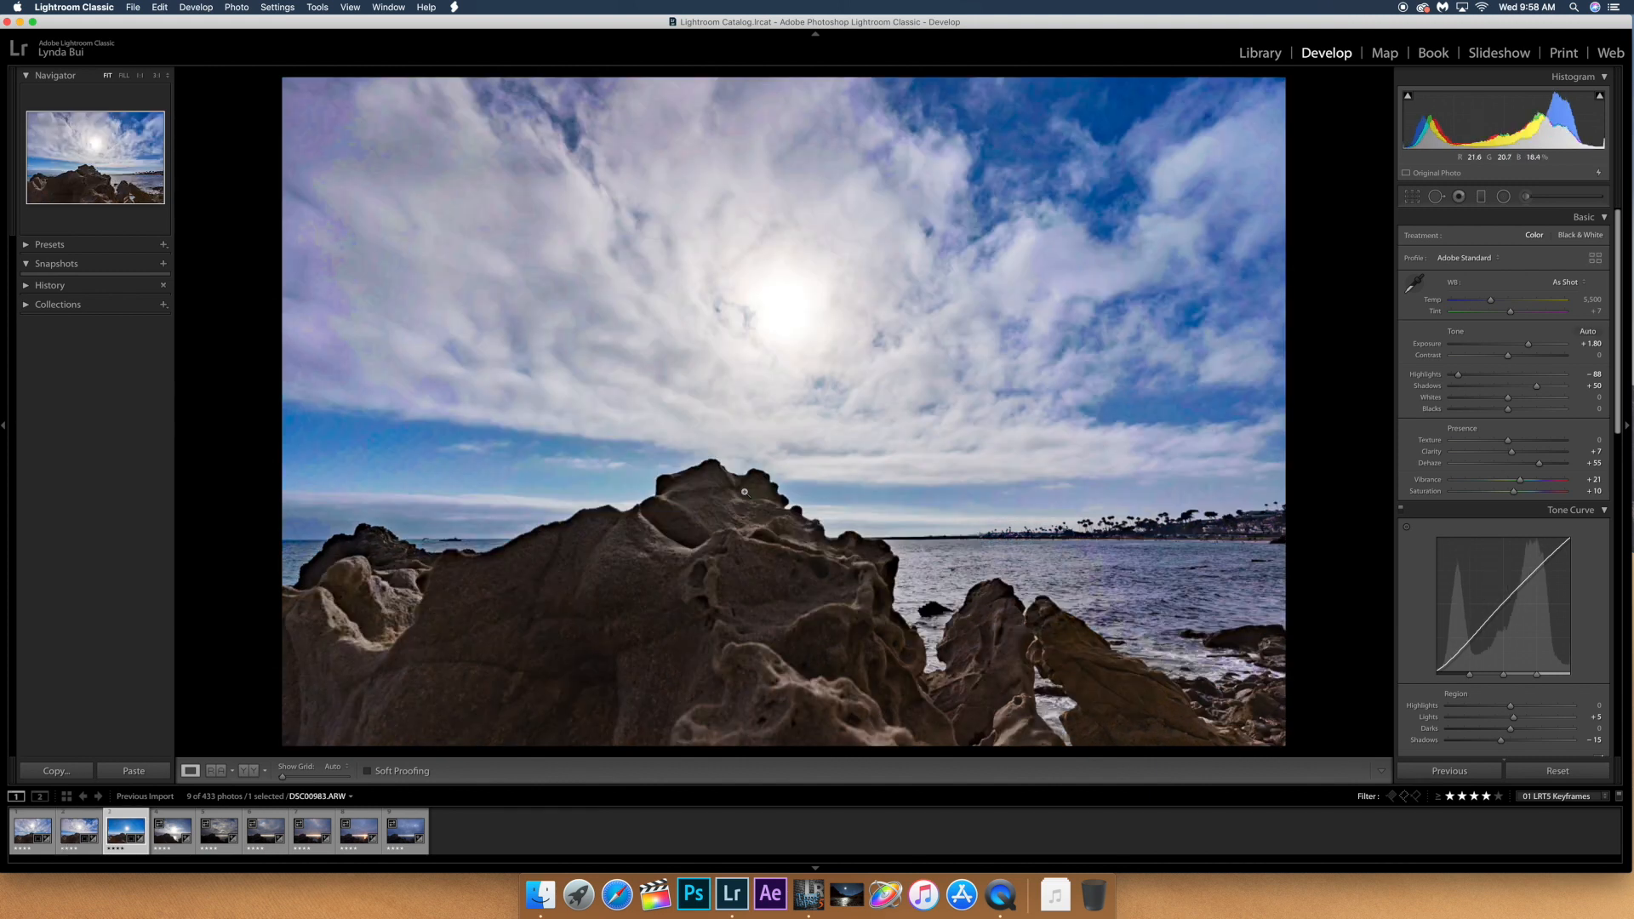
drag(1492, 303, 1500, 303)
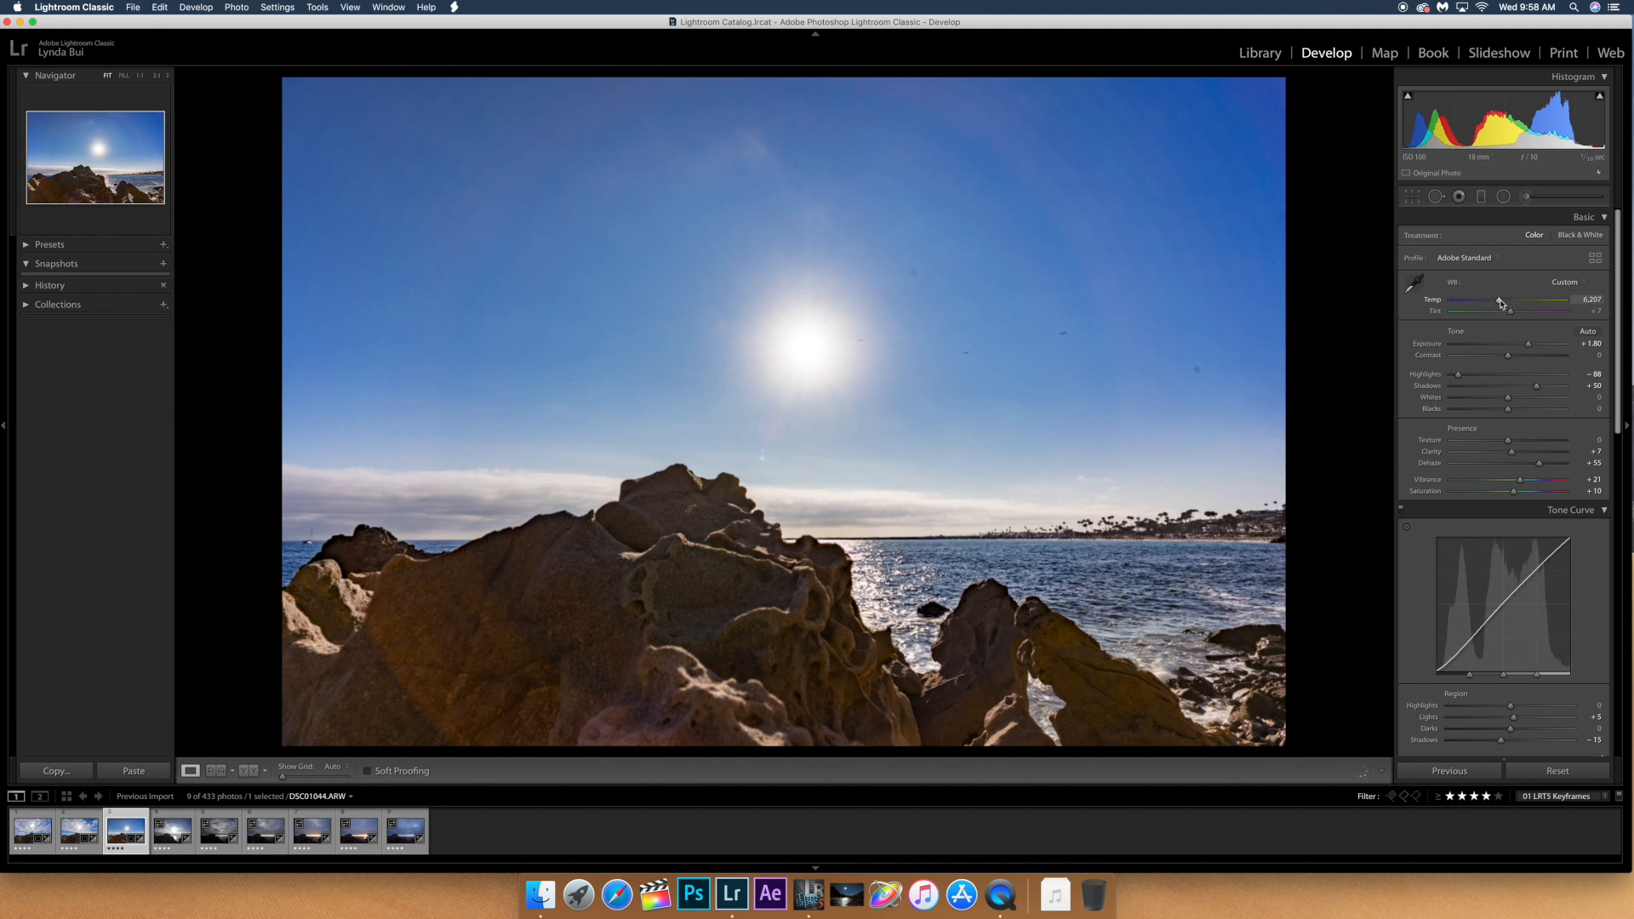
key(Left)
key(Right)
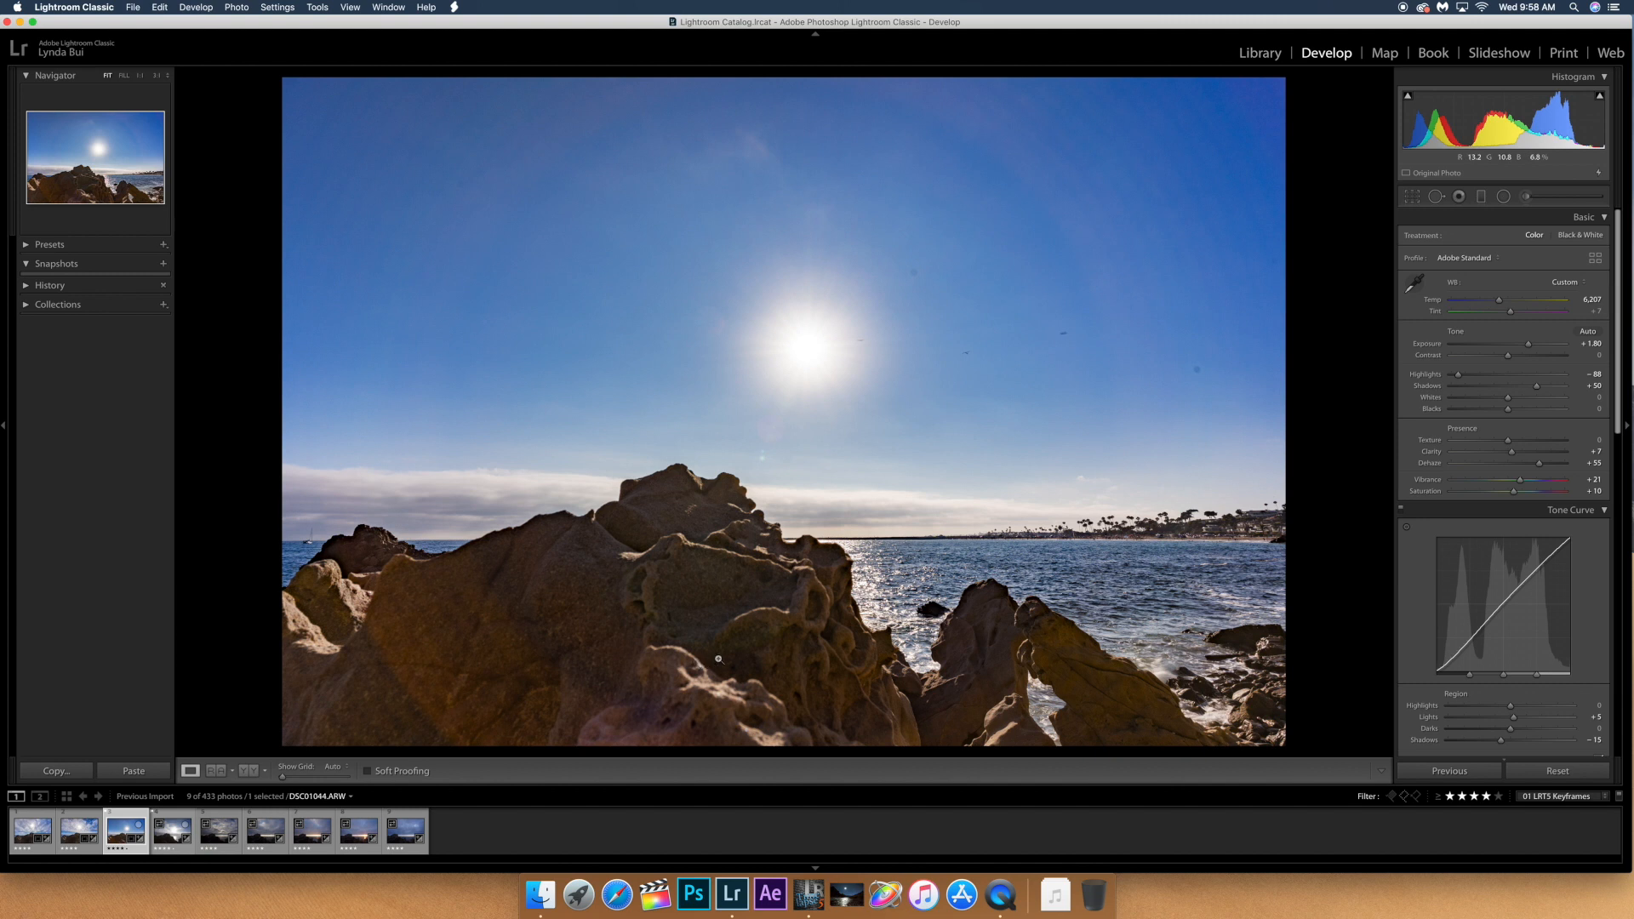
drag(1537, 390, 1535, 390)
- Sync the third keyframe's grade to the fourth with the 01 LRTimelapse Sync Keyframes script and open the fourth keyframe
super+click(172, 829)
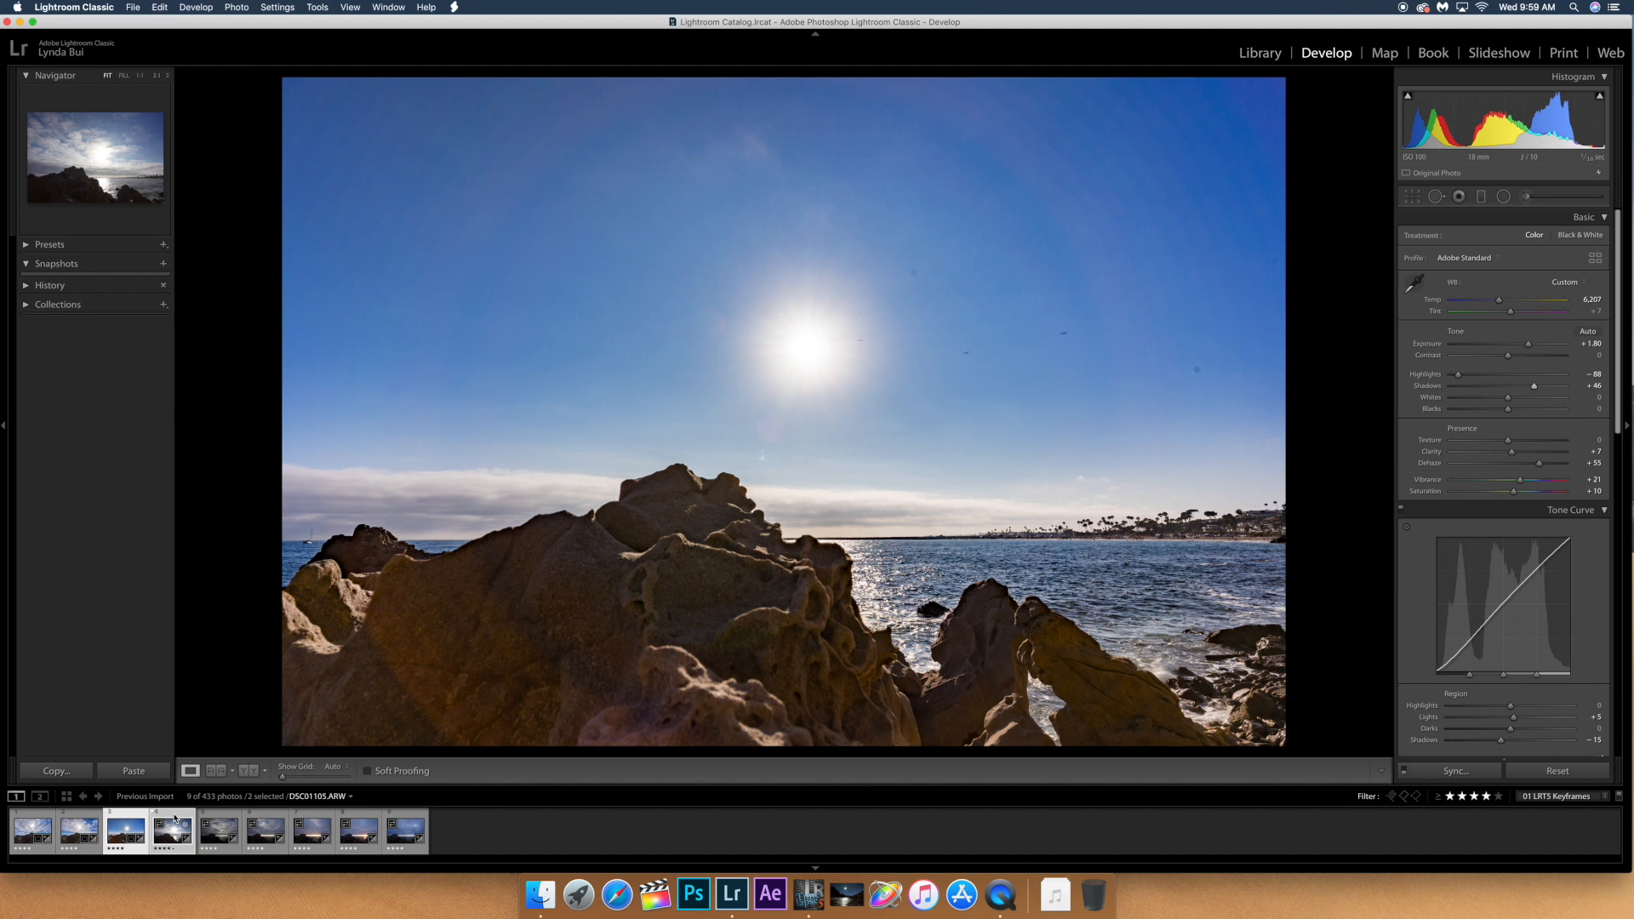
click(453, 7)
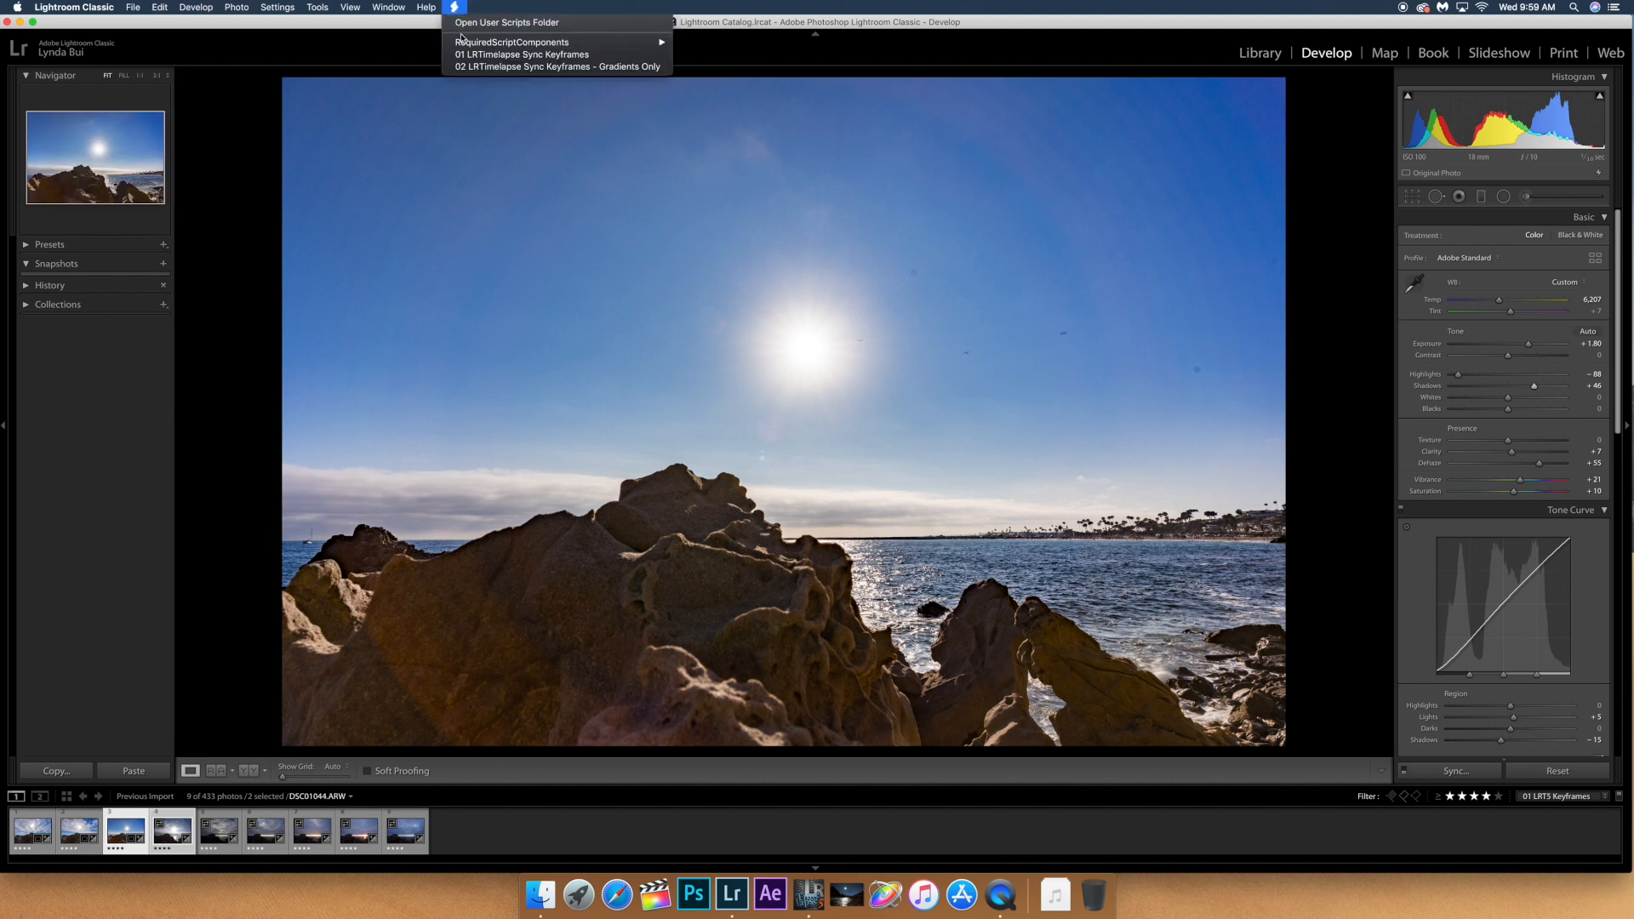
click(480, 55)
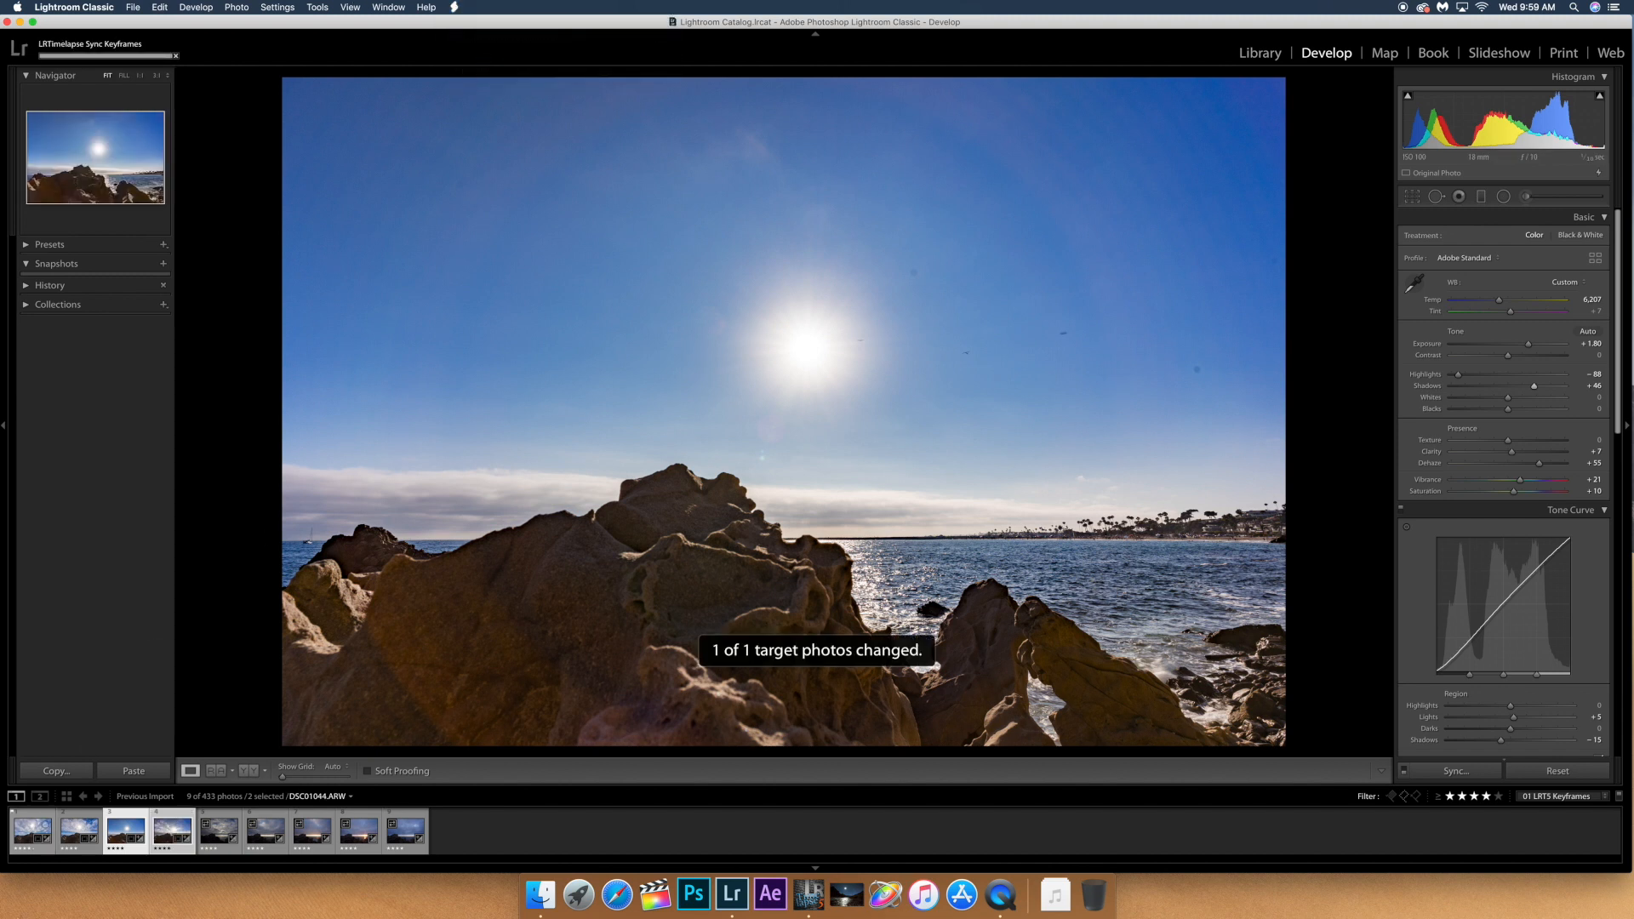
click(172, 818)
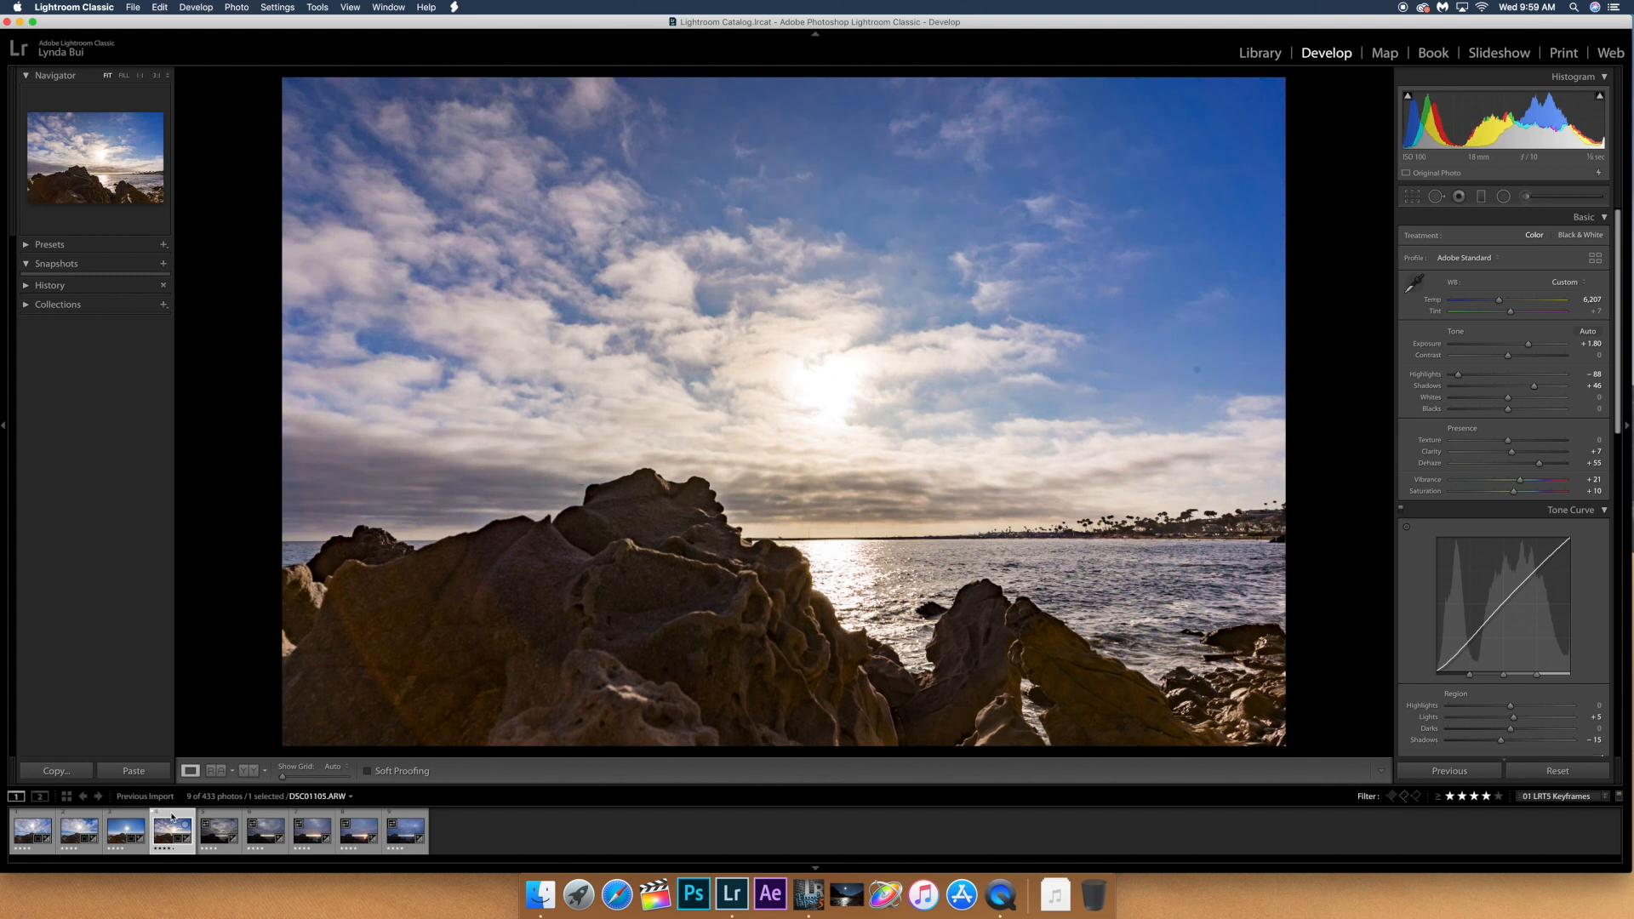
- Carry the grade on through the fifth to seventh keyframes, with temperature 8,232 and shadows +39 on the seventh
click(219, 829)
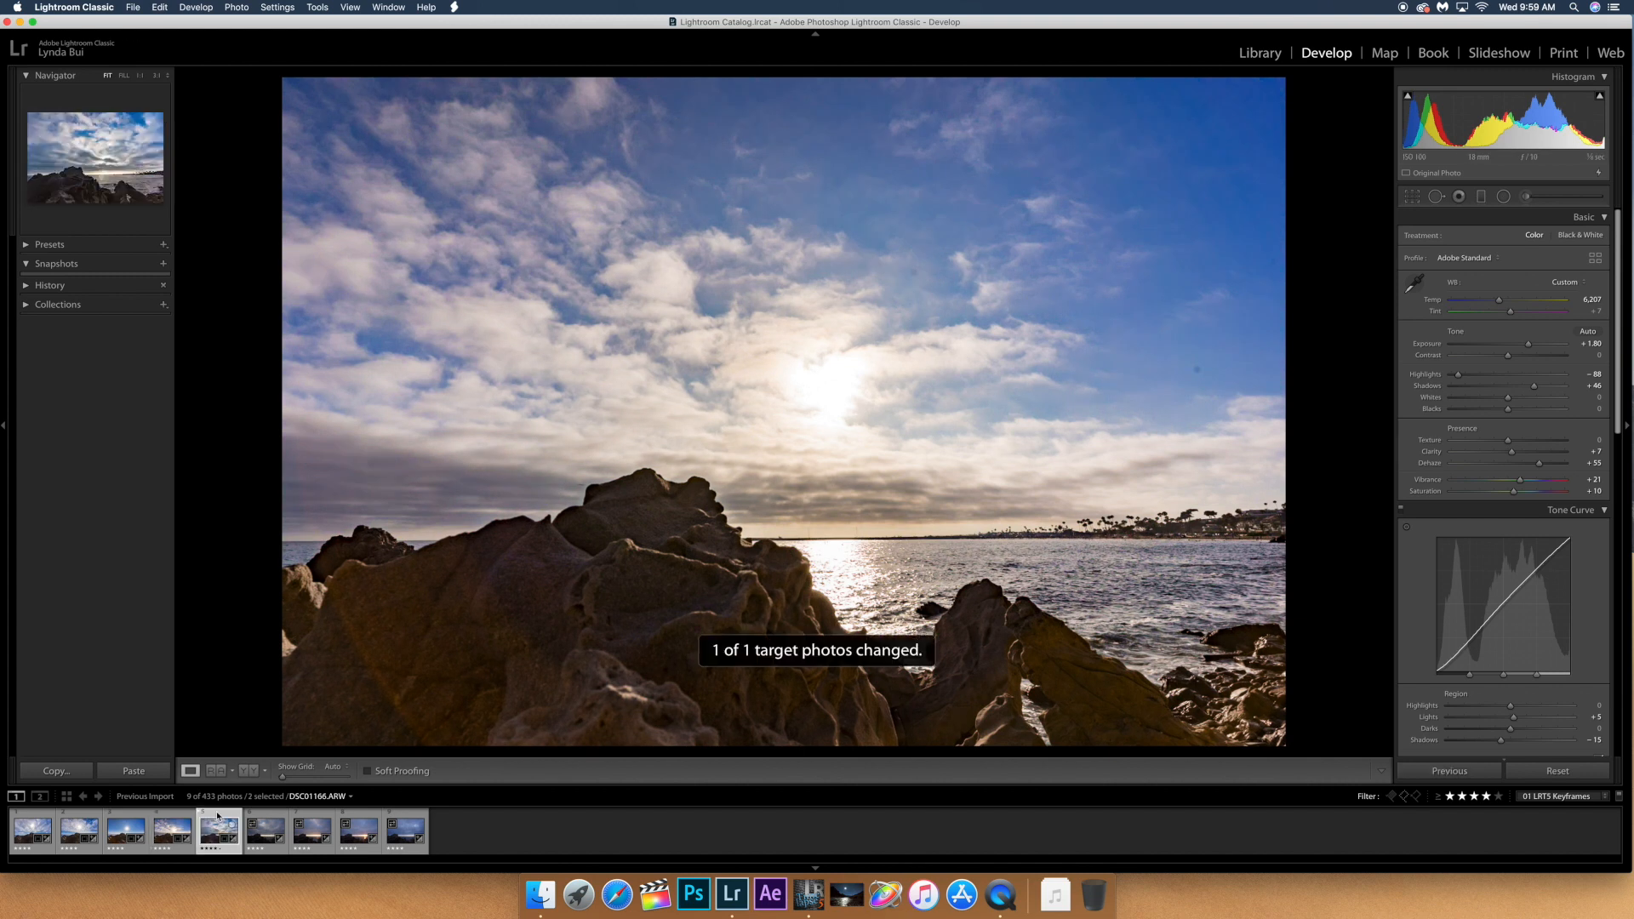
super+click(266, 830)
click(266, 830)
drag(1498, 300, 1535, 301)
click(313, 829)
- Grade the eighth and ninth keyframes, raising the contrast and tint on the ninth
click(358, 829)
scroll(1510, 642, down, 10)
scroll(1510, 641, up, 10)
click(405, 829)
drag(1508, 356, 1525, 356)
drag(1504, 313, 1511, 312)
scroll(1511, 315, down, 5)
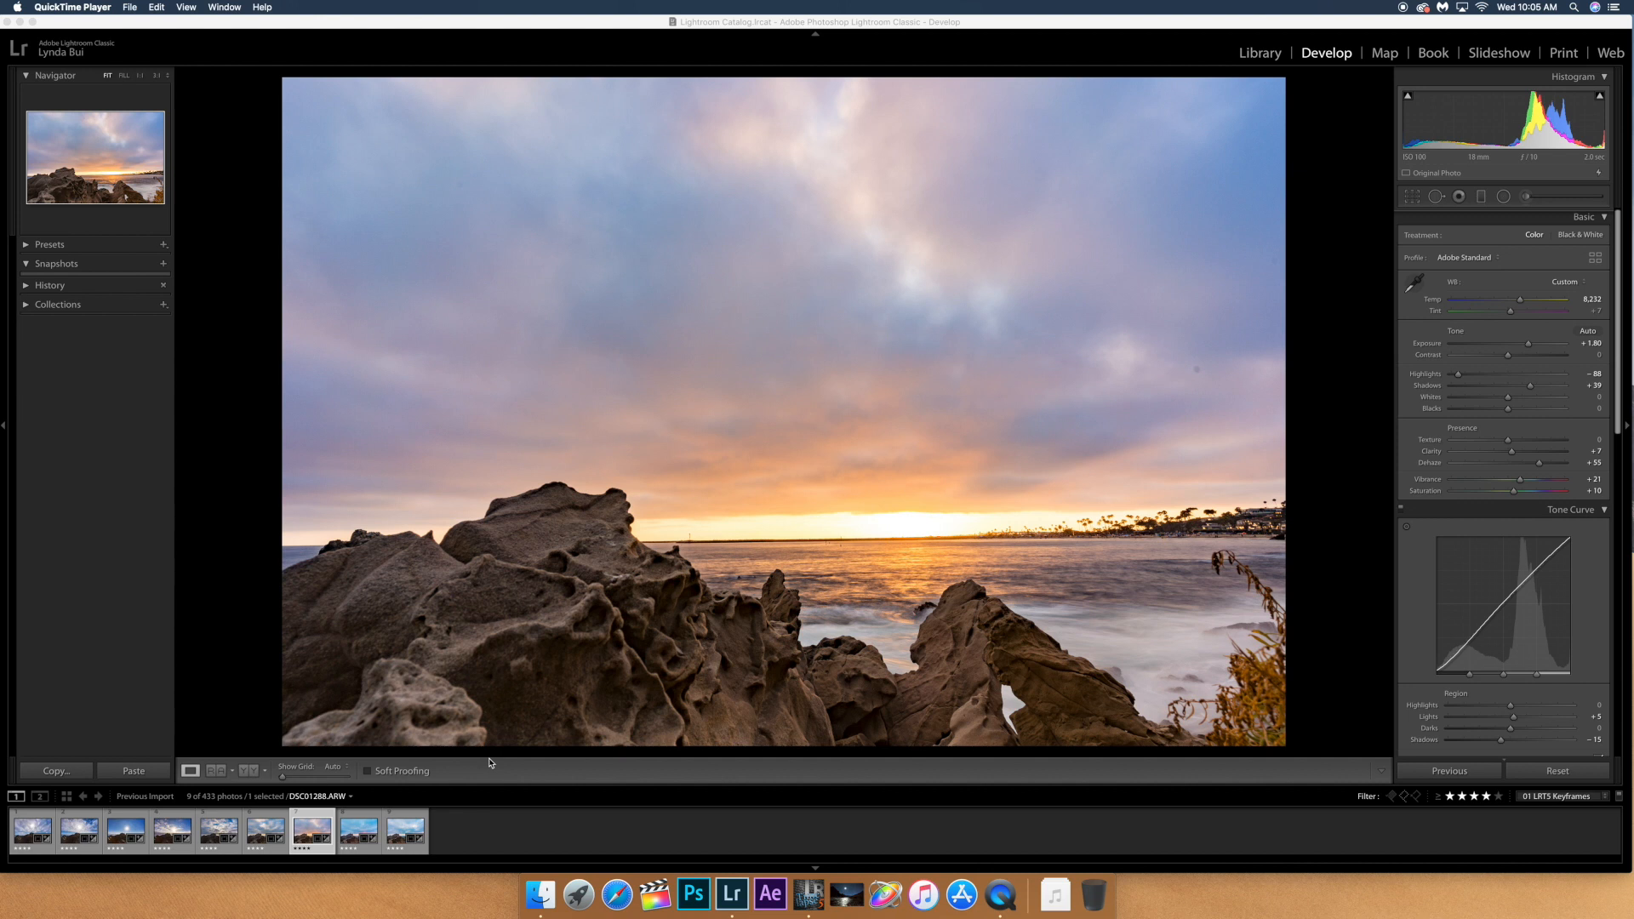
- Select all nine keyframes in the Library grid and save their metadata to the files
key(g)
click(99, 659)
key(g)
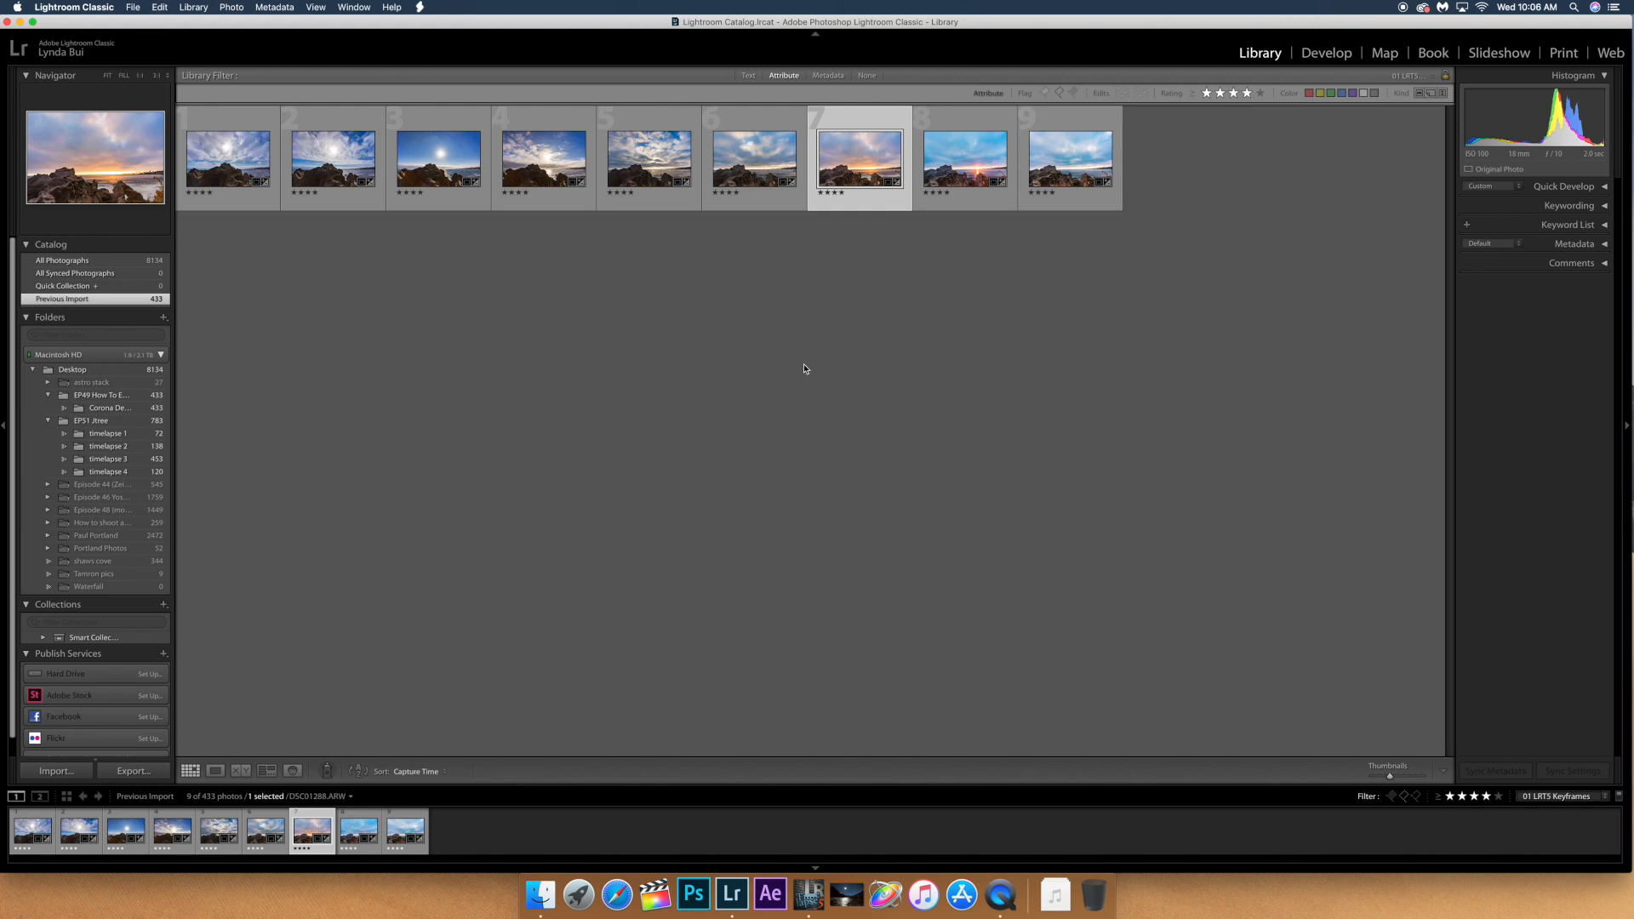
key(super+a)
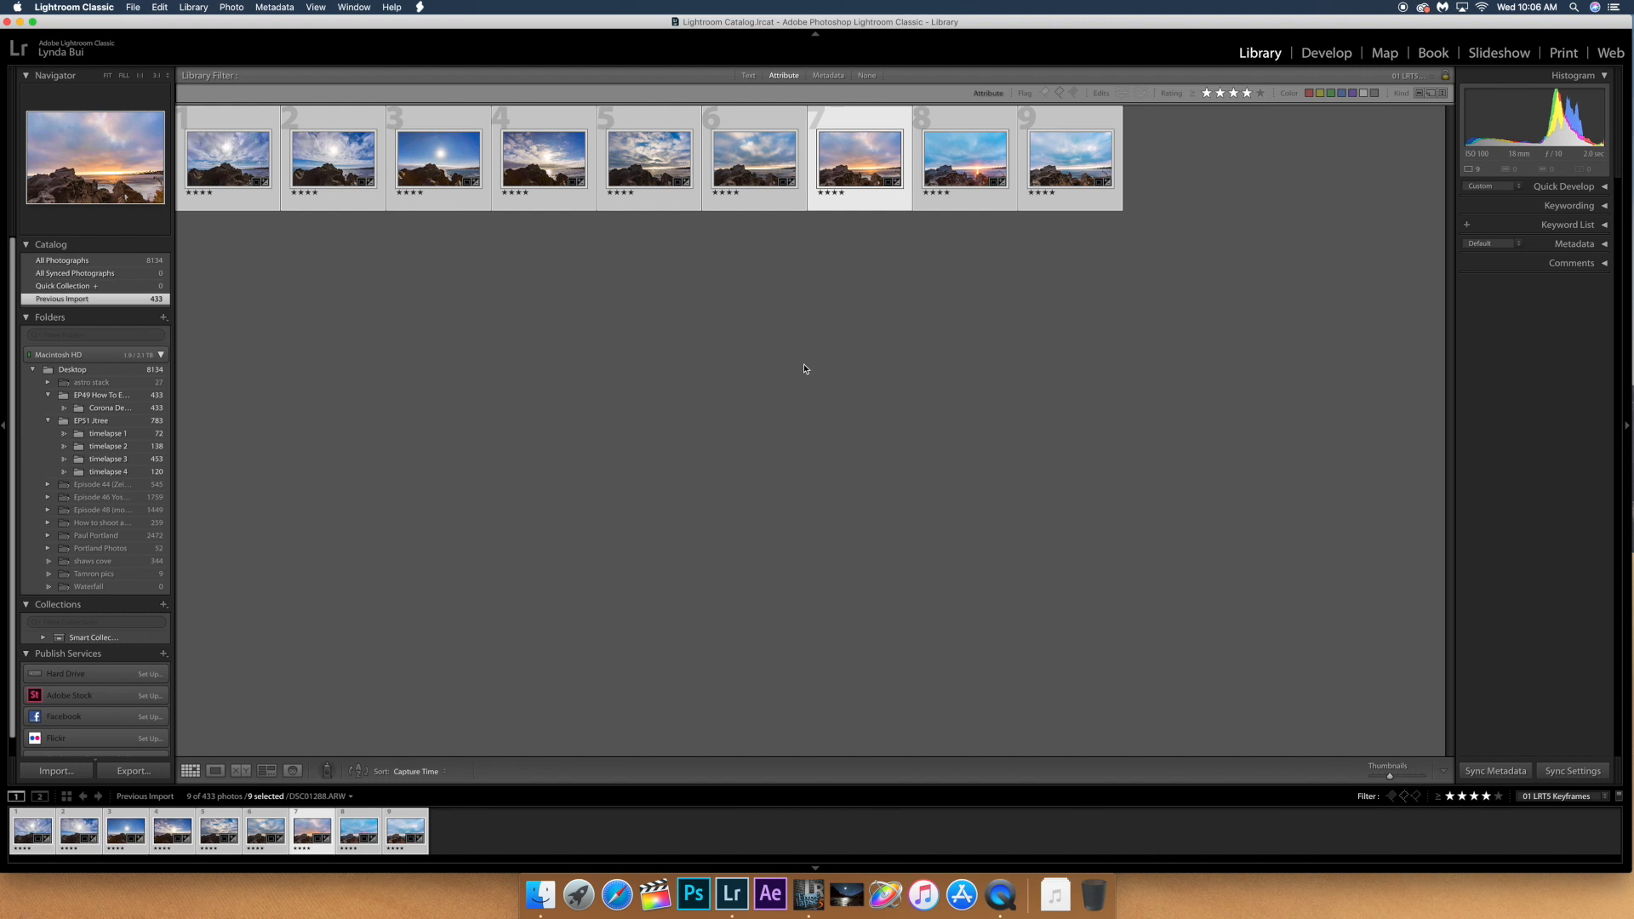
key(super+s)
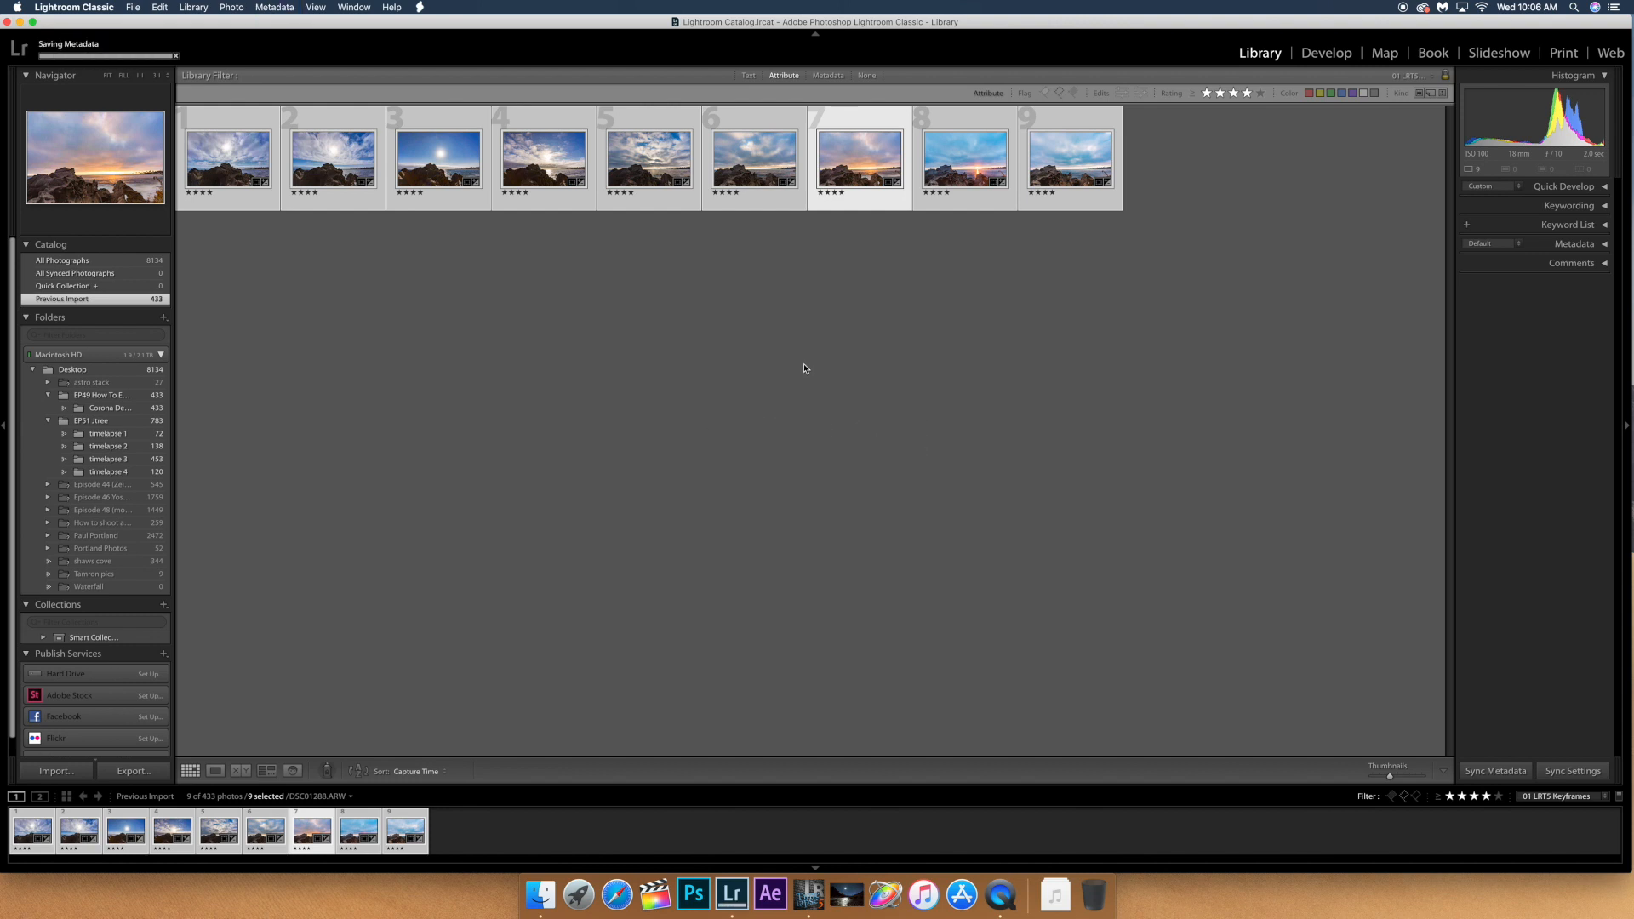
click(275, 7)
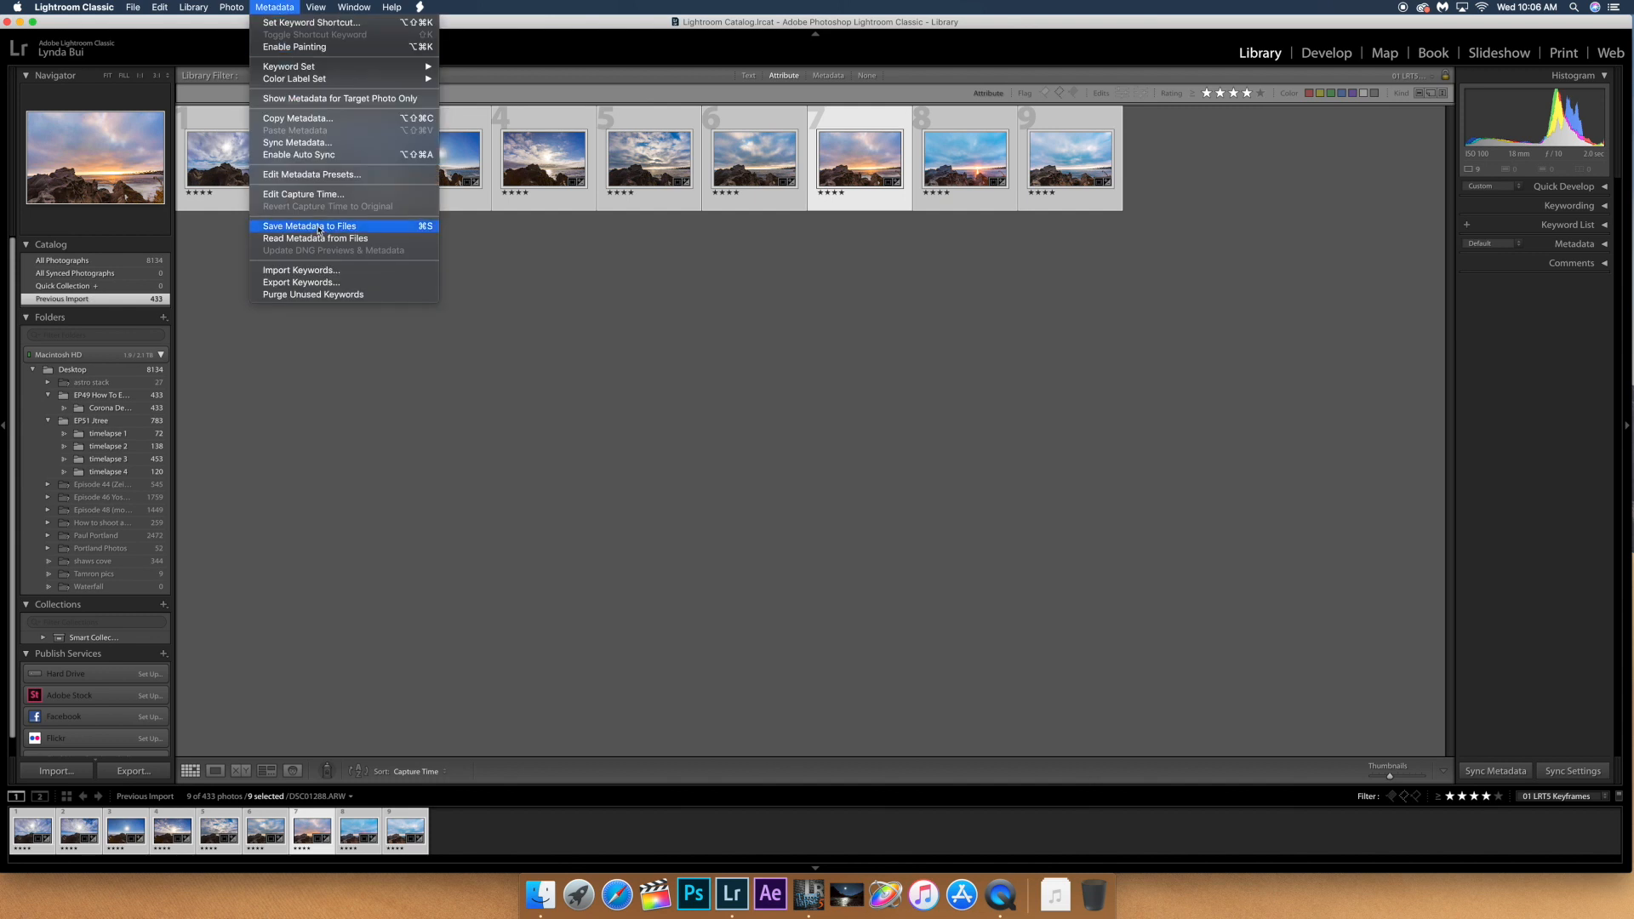
click(428, 229)
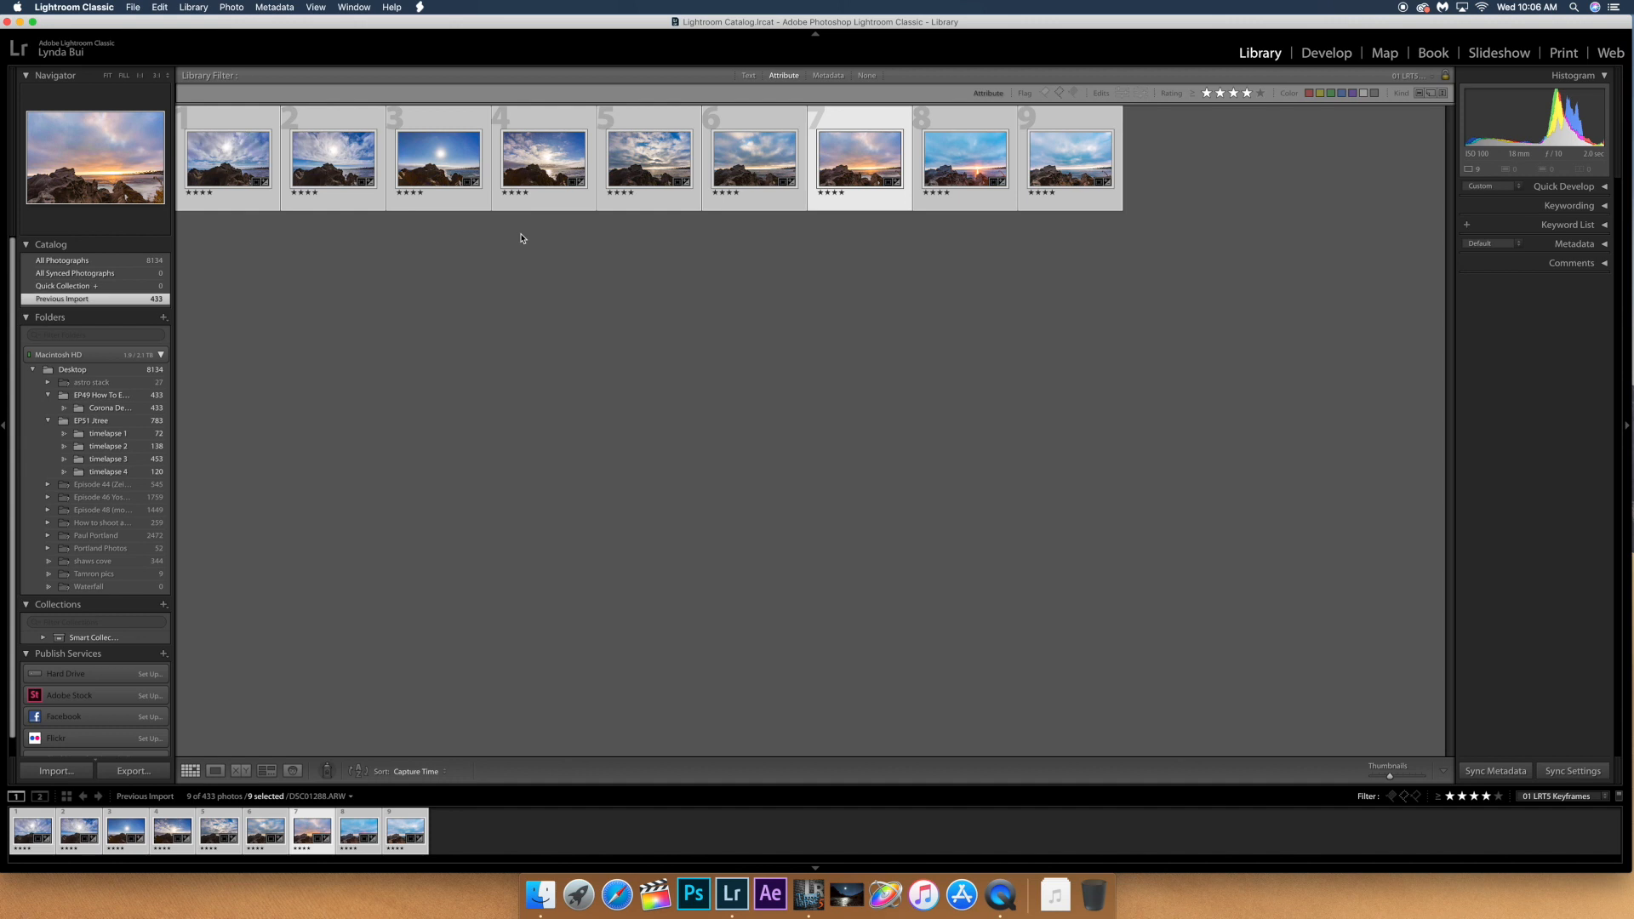
- Switch to LRTimelapse, reload the sequence with the saved keyframe edits and apply Auto Transition between the keyframes
key(super+Tab)
key(super+Tab)
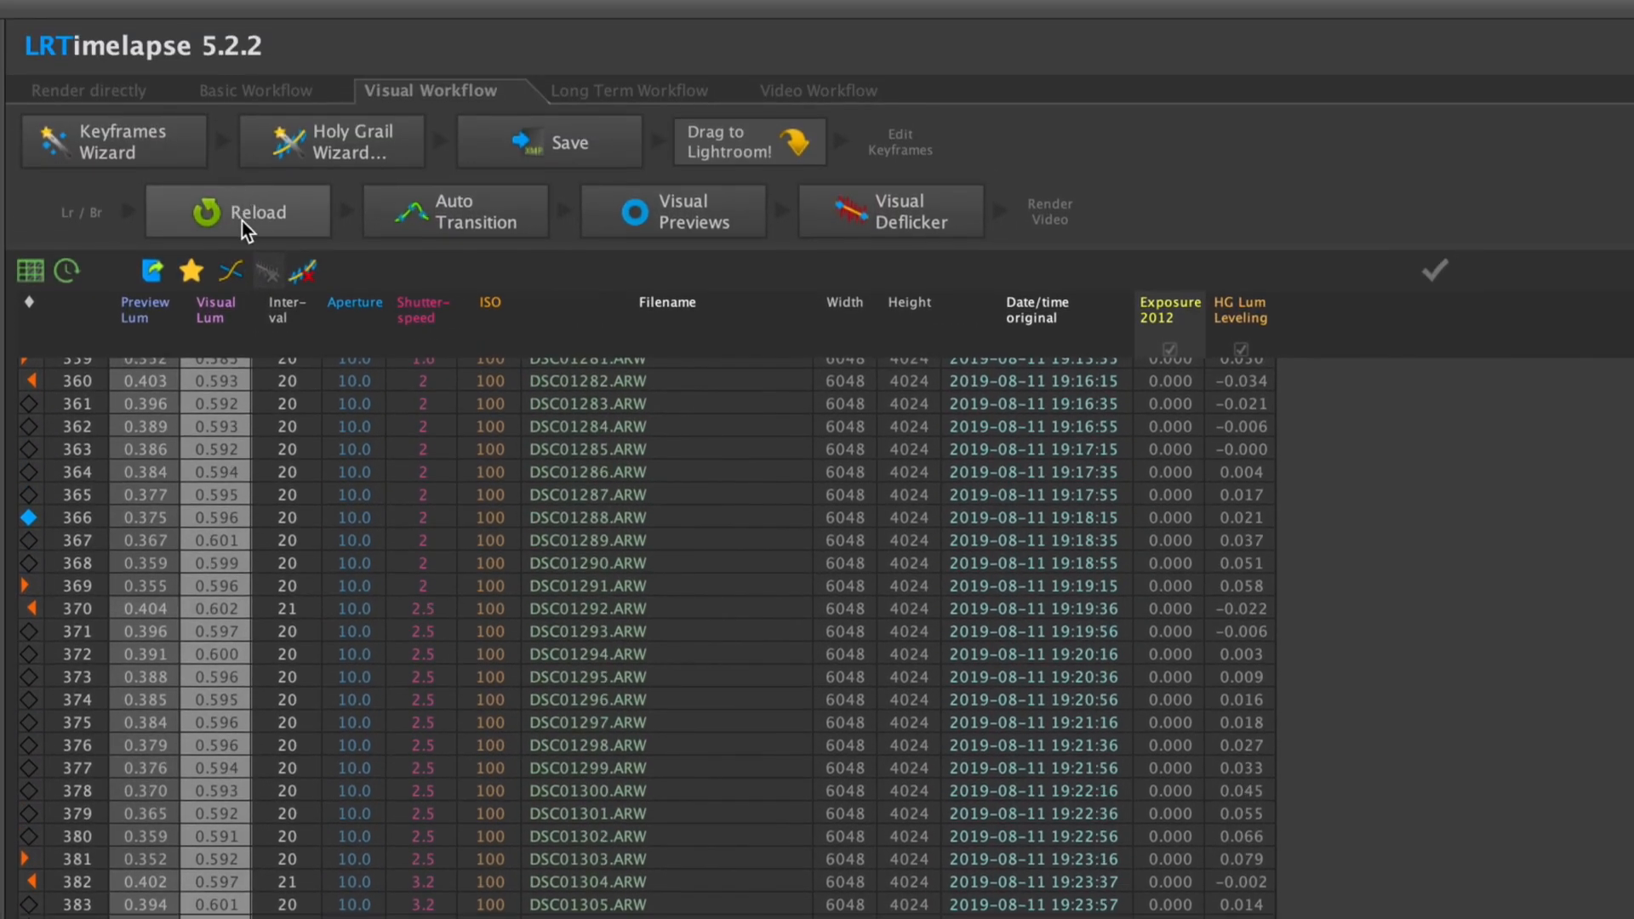
click(265, 14)
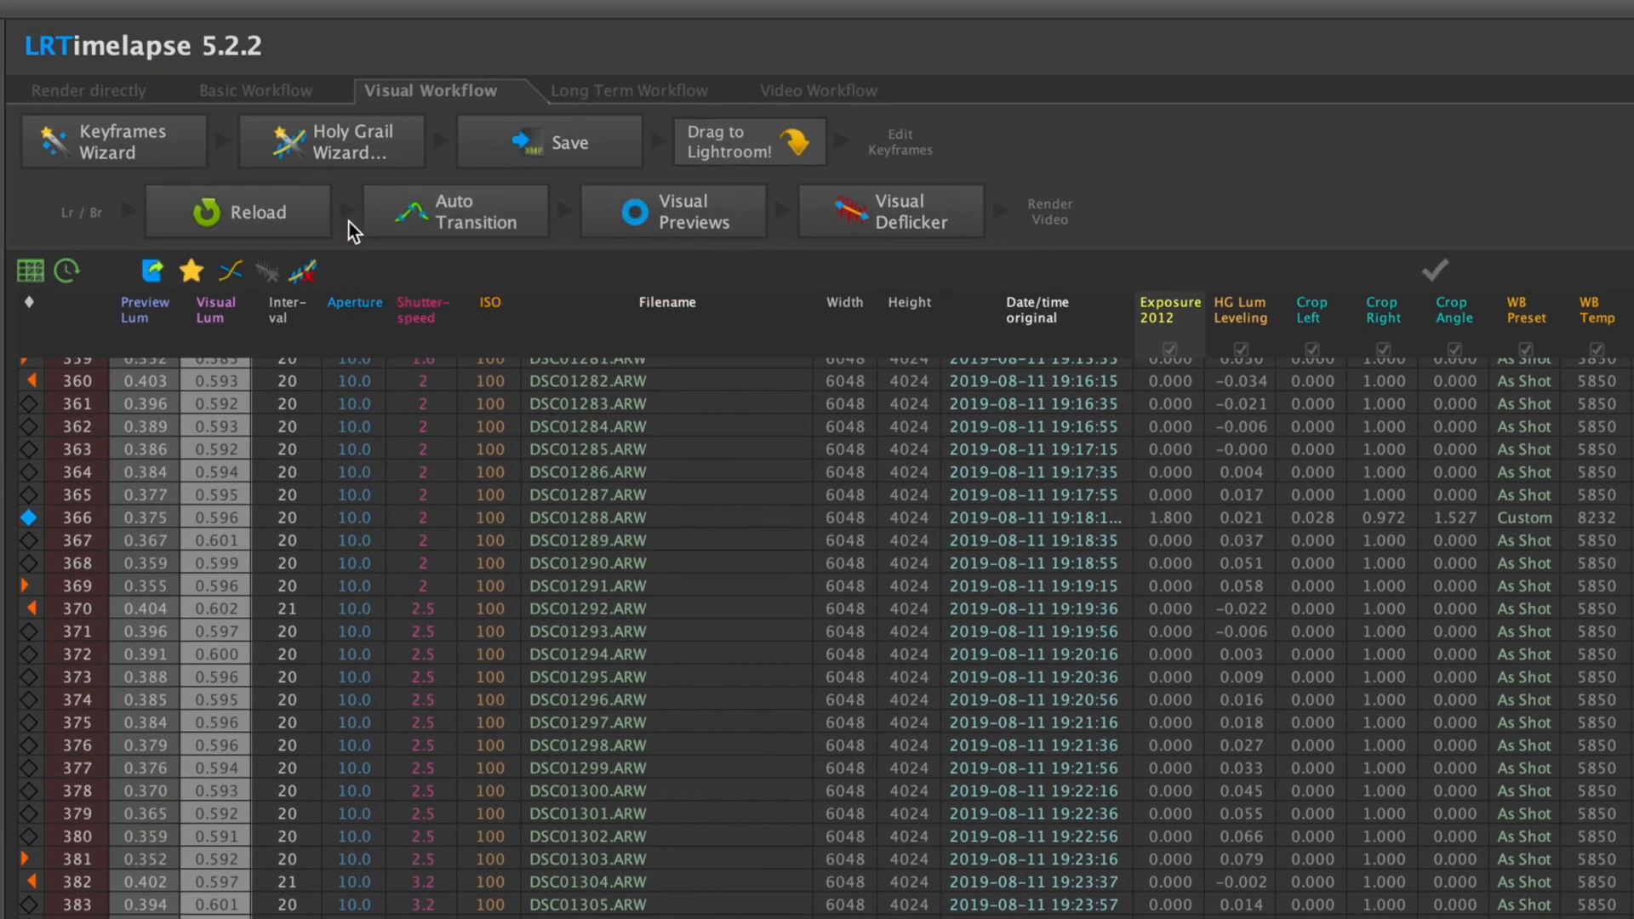
click(469, 207)
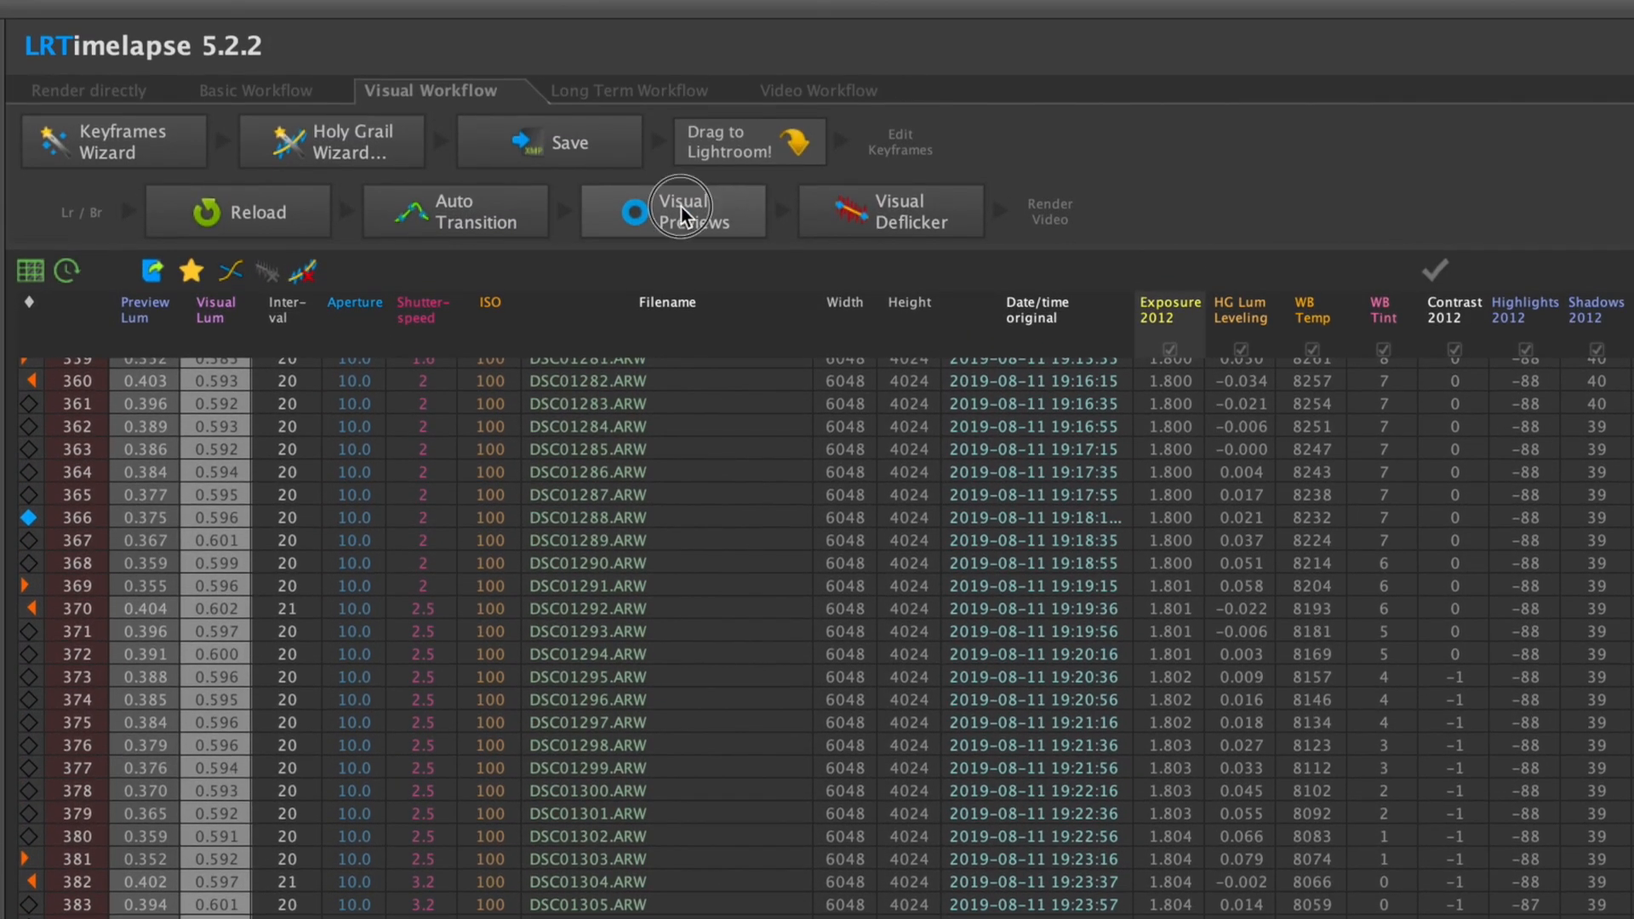
- Generate the visual previews for the whole sequence and play the preview from the first frame
click(680, 197)
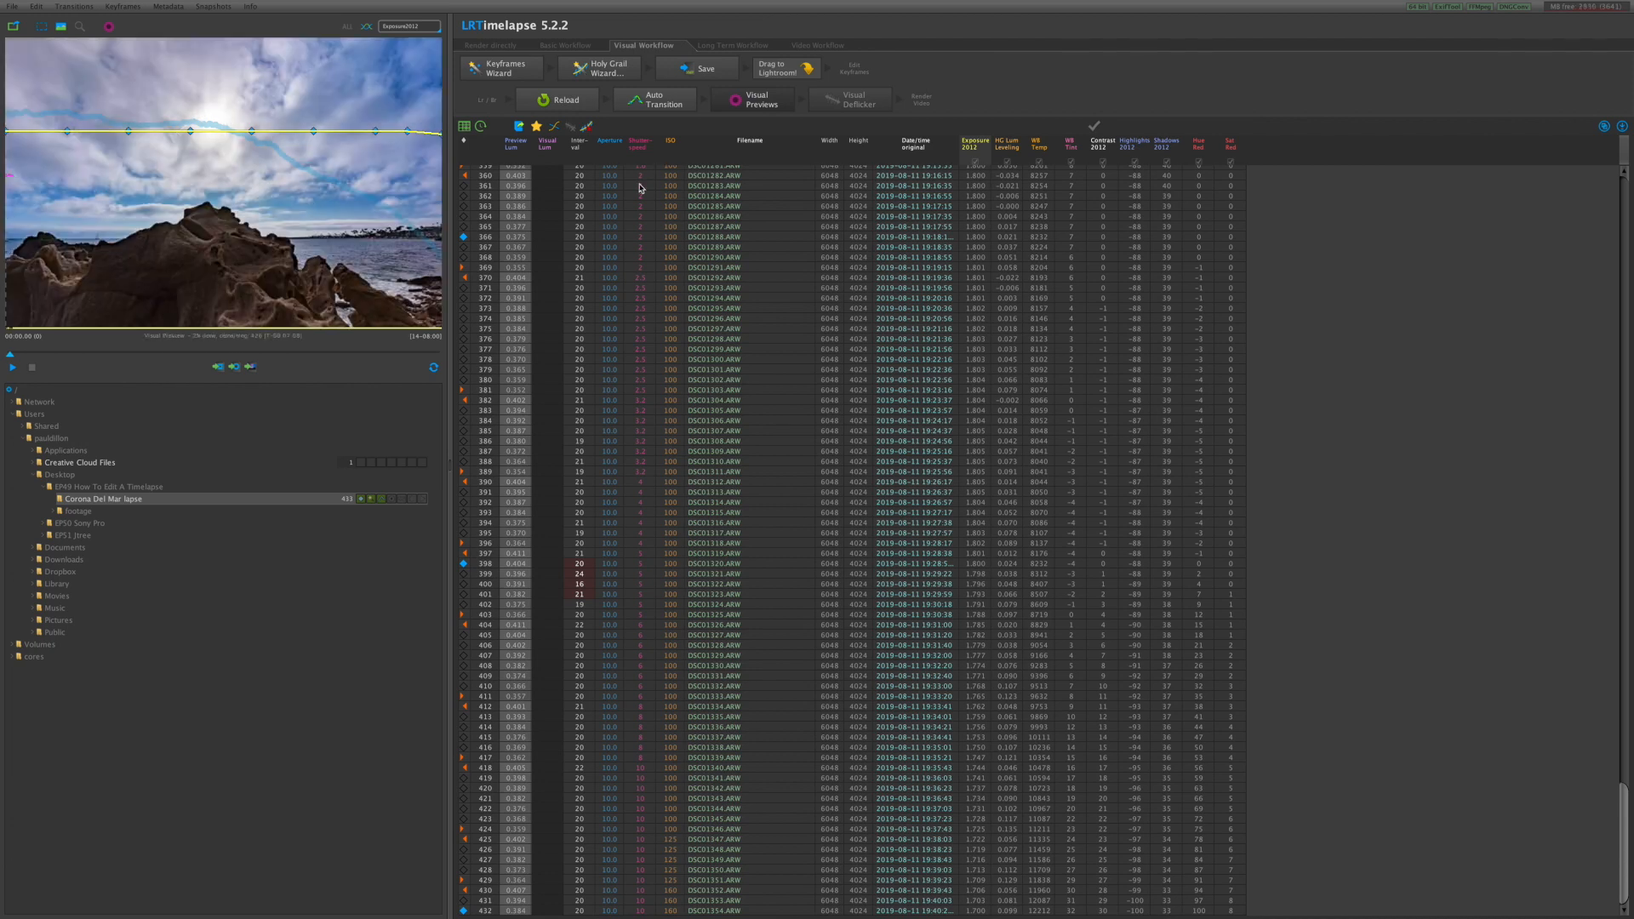
scroll(598, 219, up, 20)
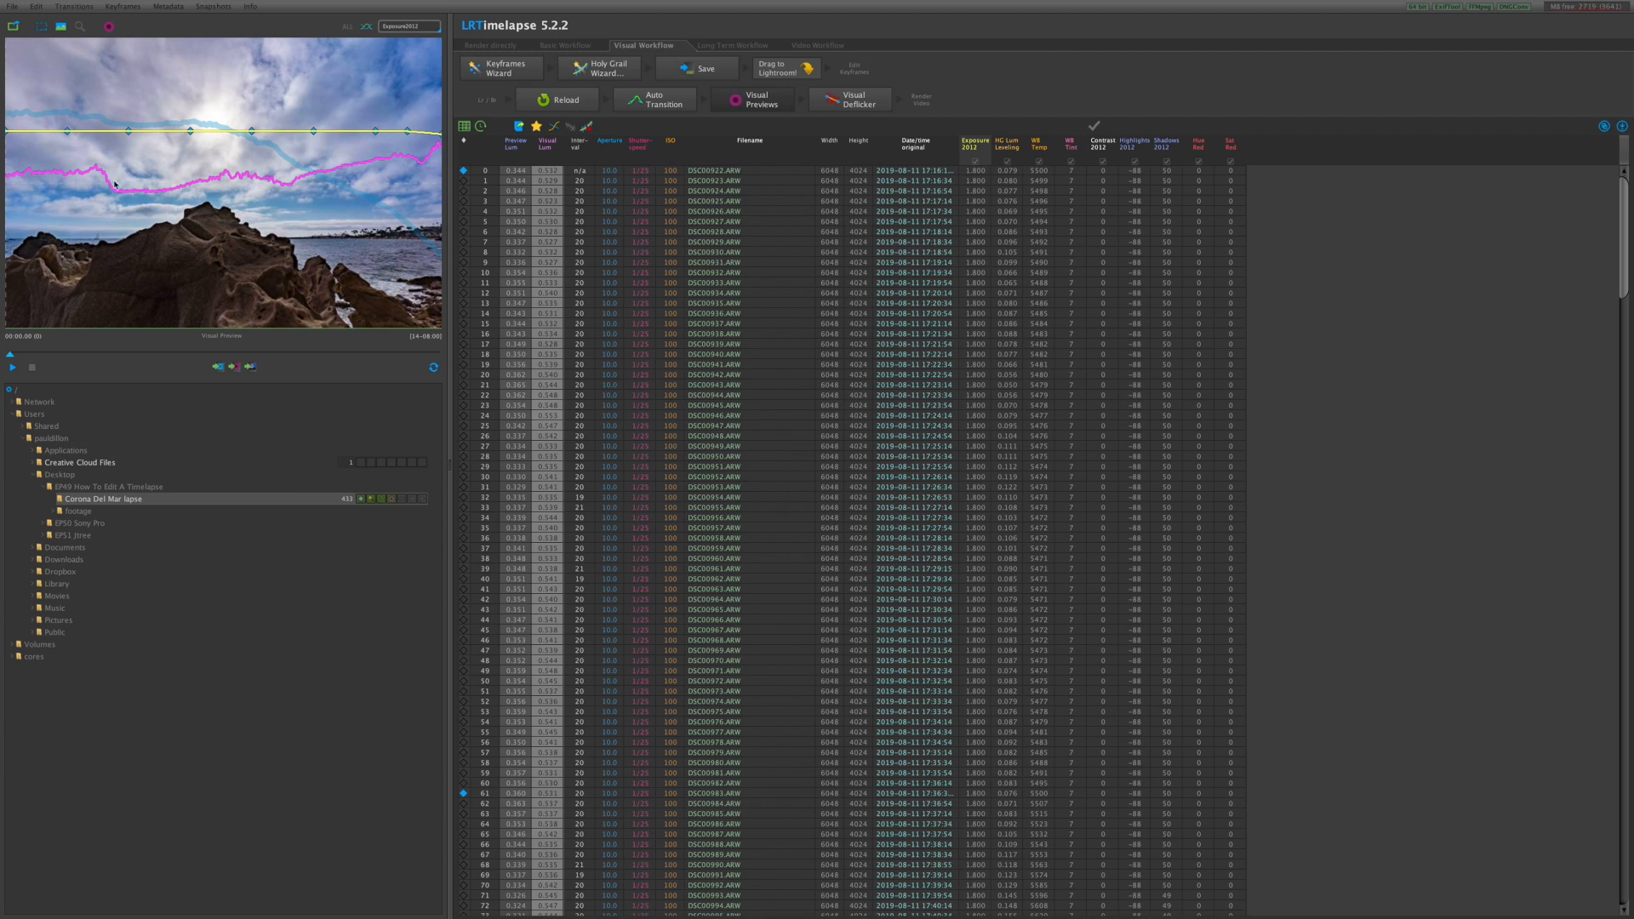
click(13, 368)
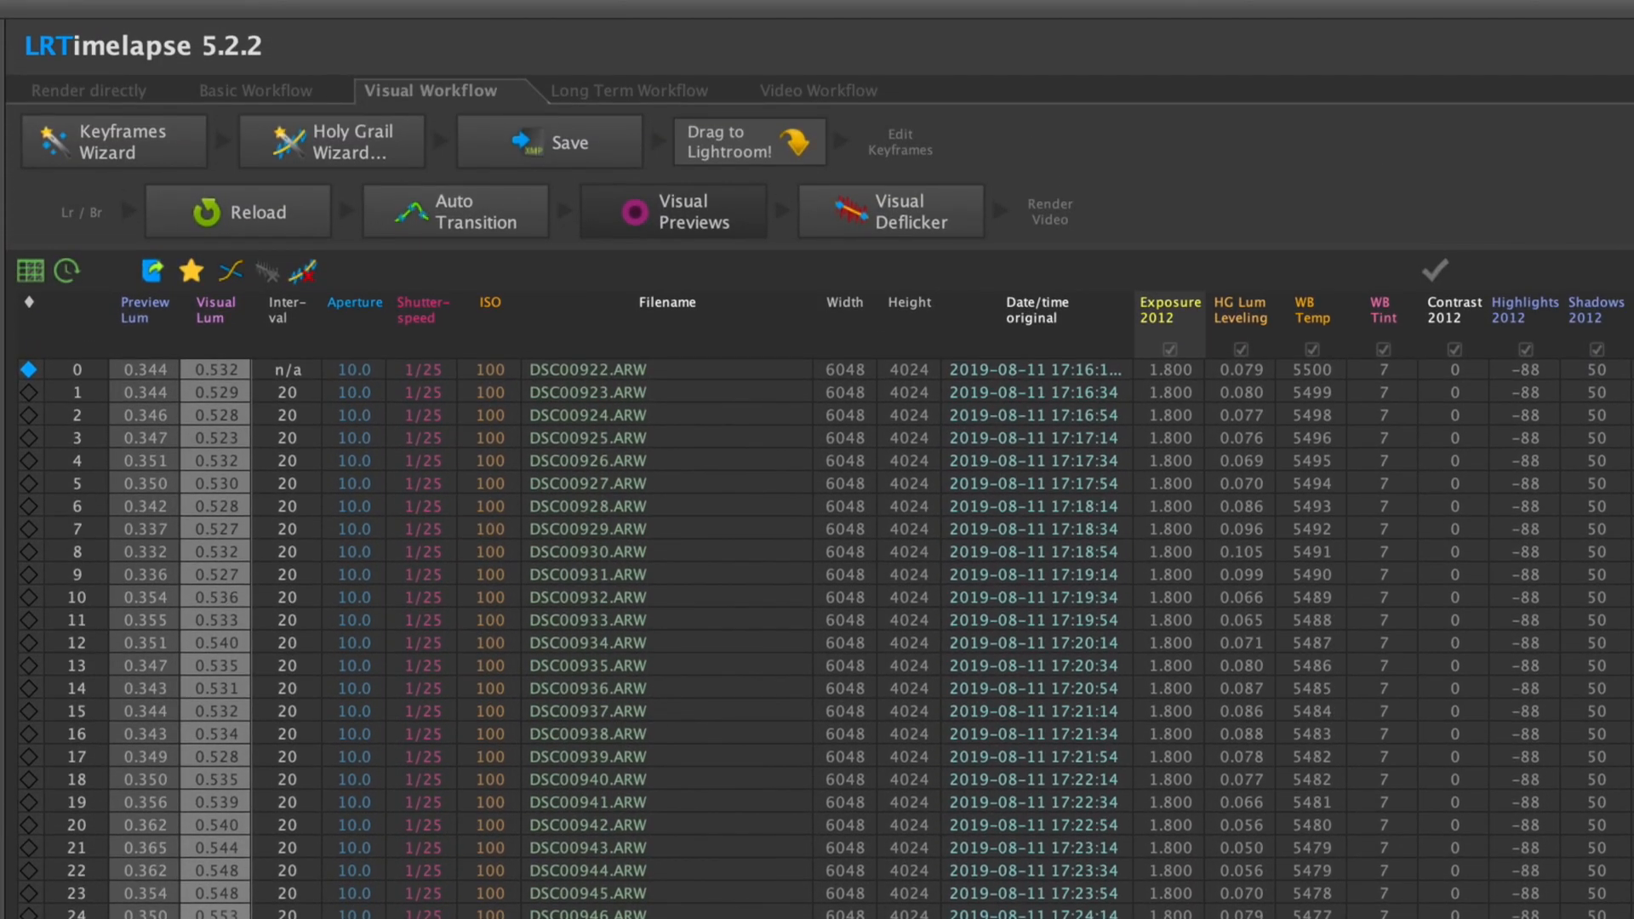
- Apply Visual Deflicker to the sequence with smoothing set to 50 and play back the deflickered preview
click(895, 209)
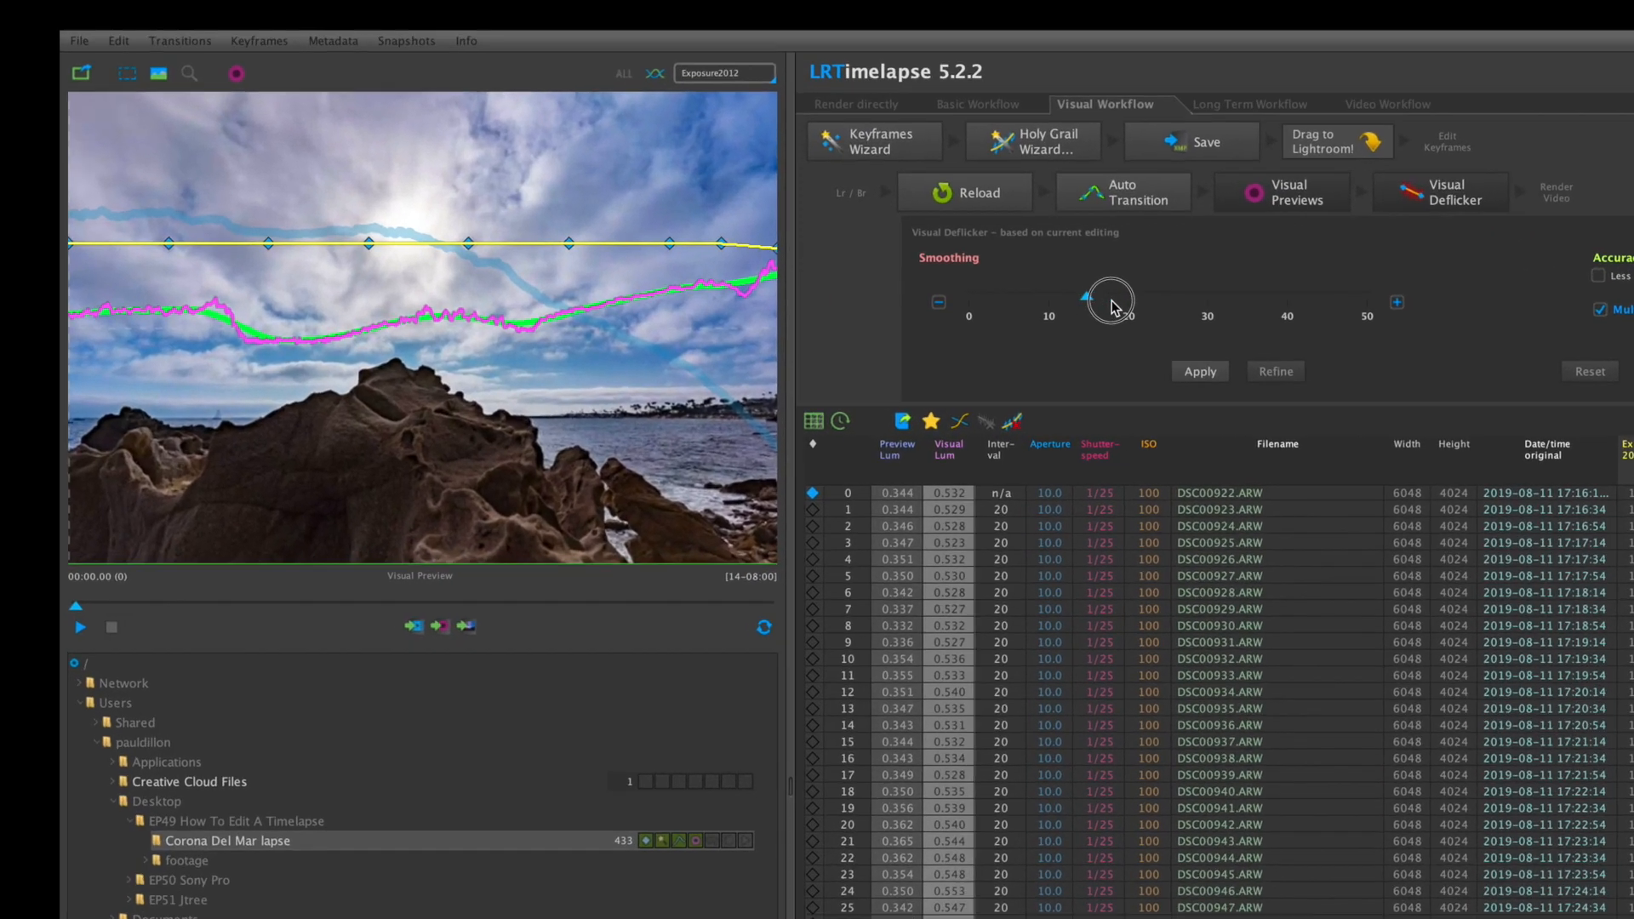
drag(609, 168, 805, 168)
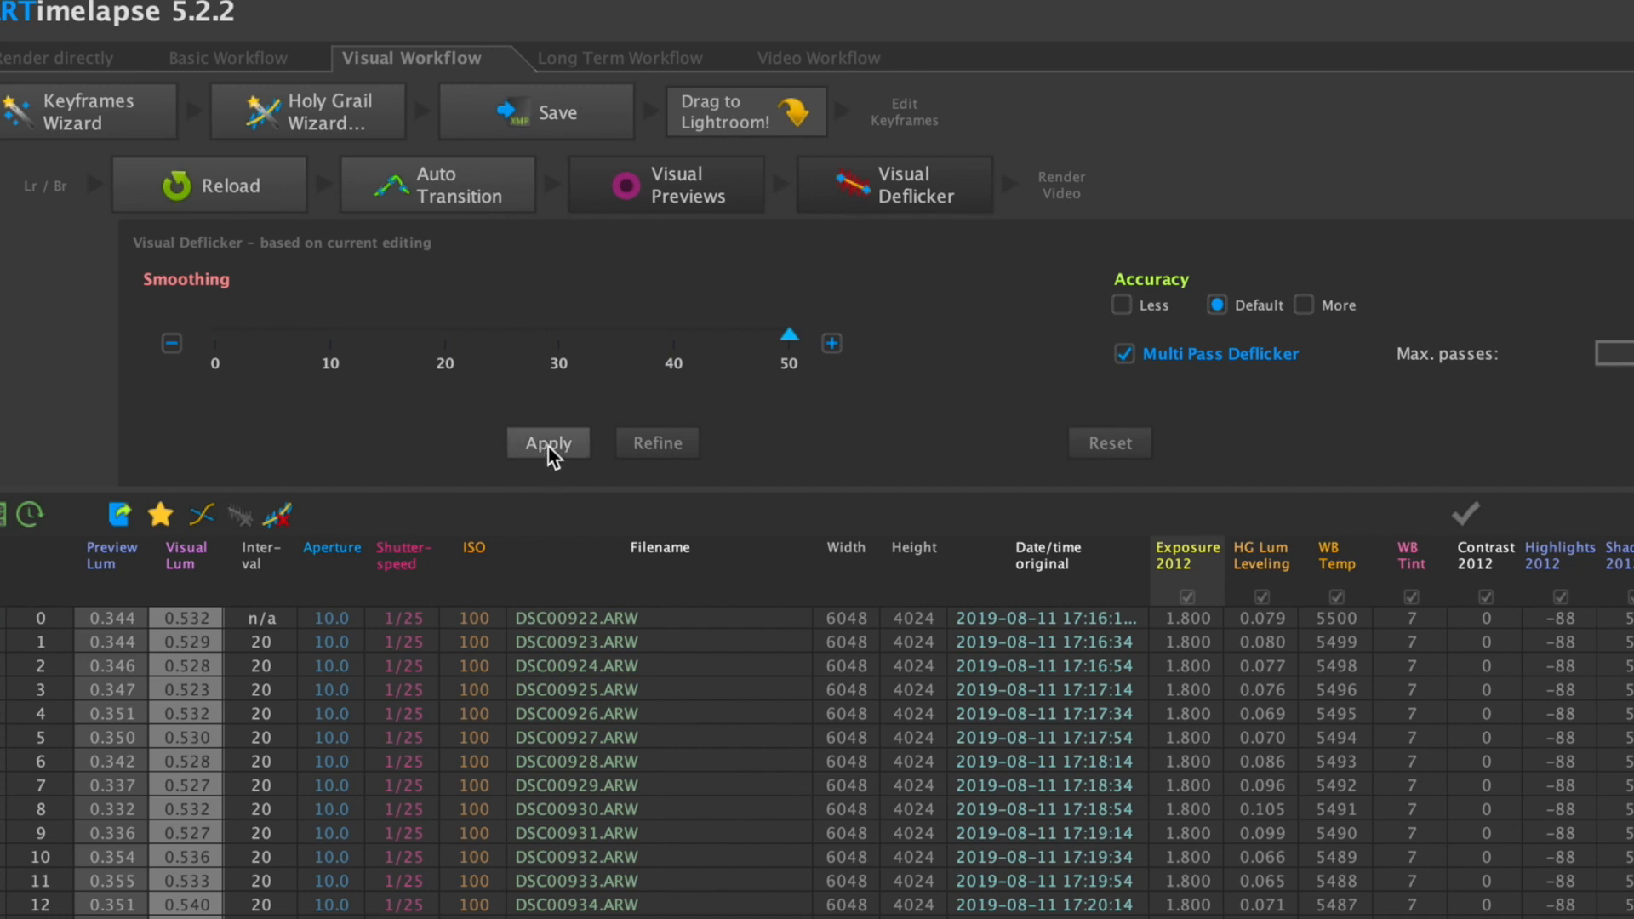
click(549, 446)
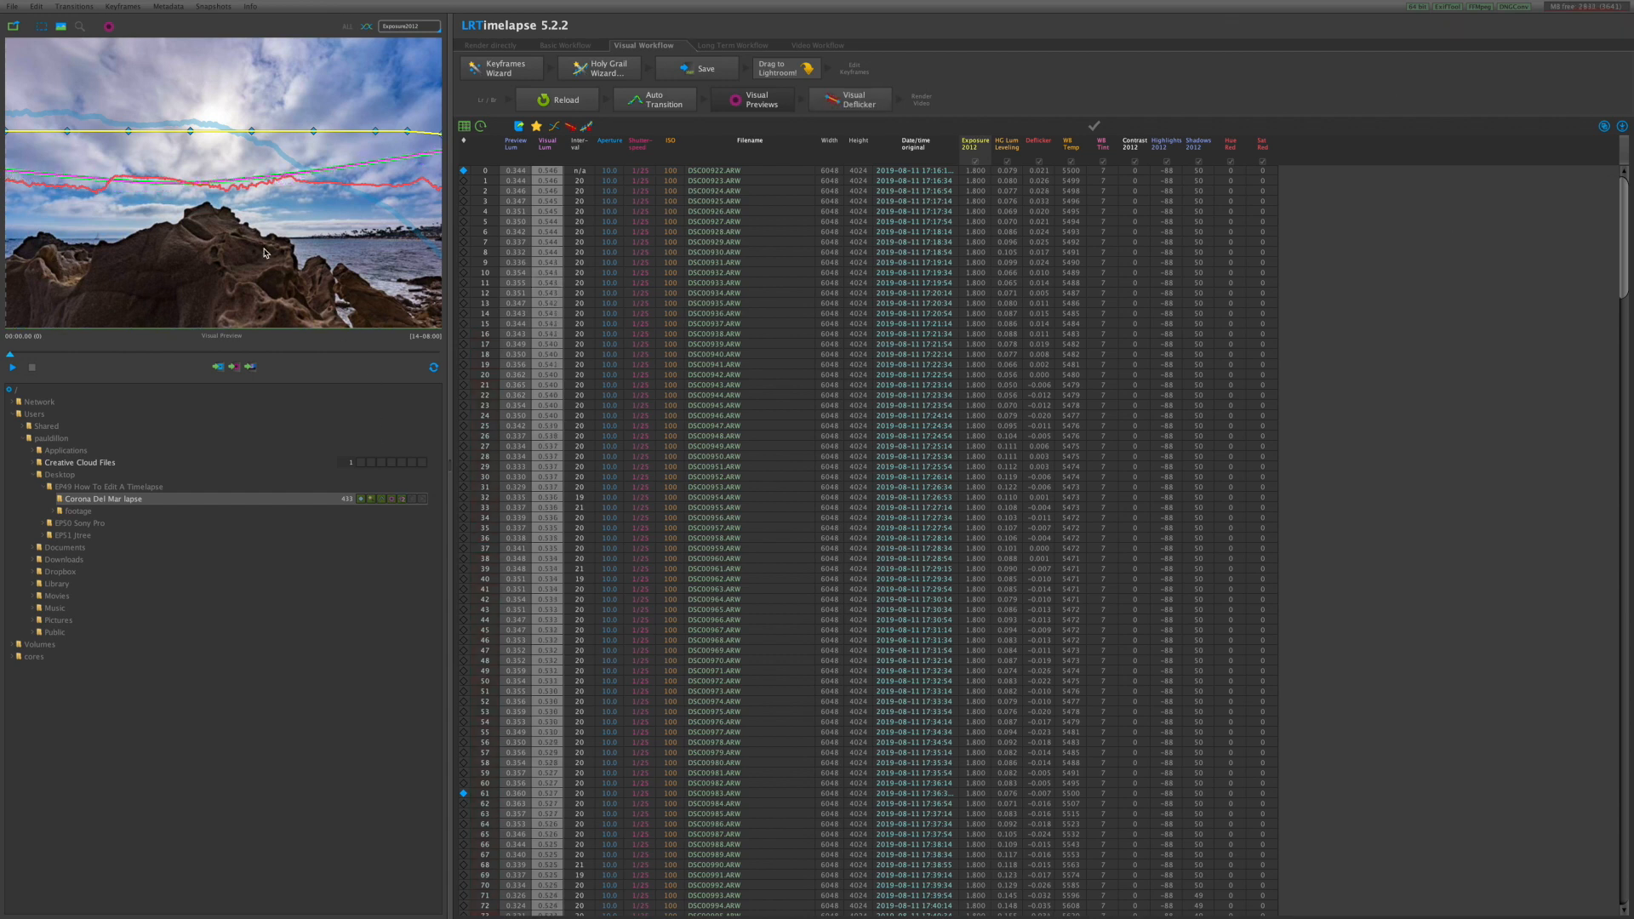
click(13, 368)
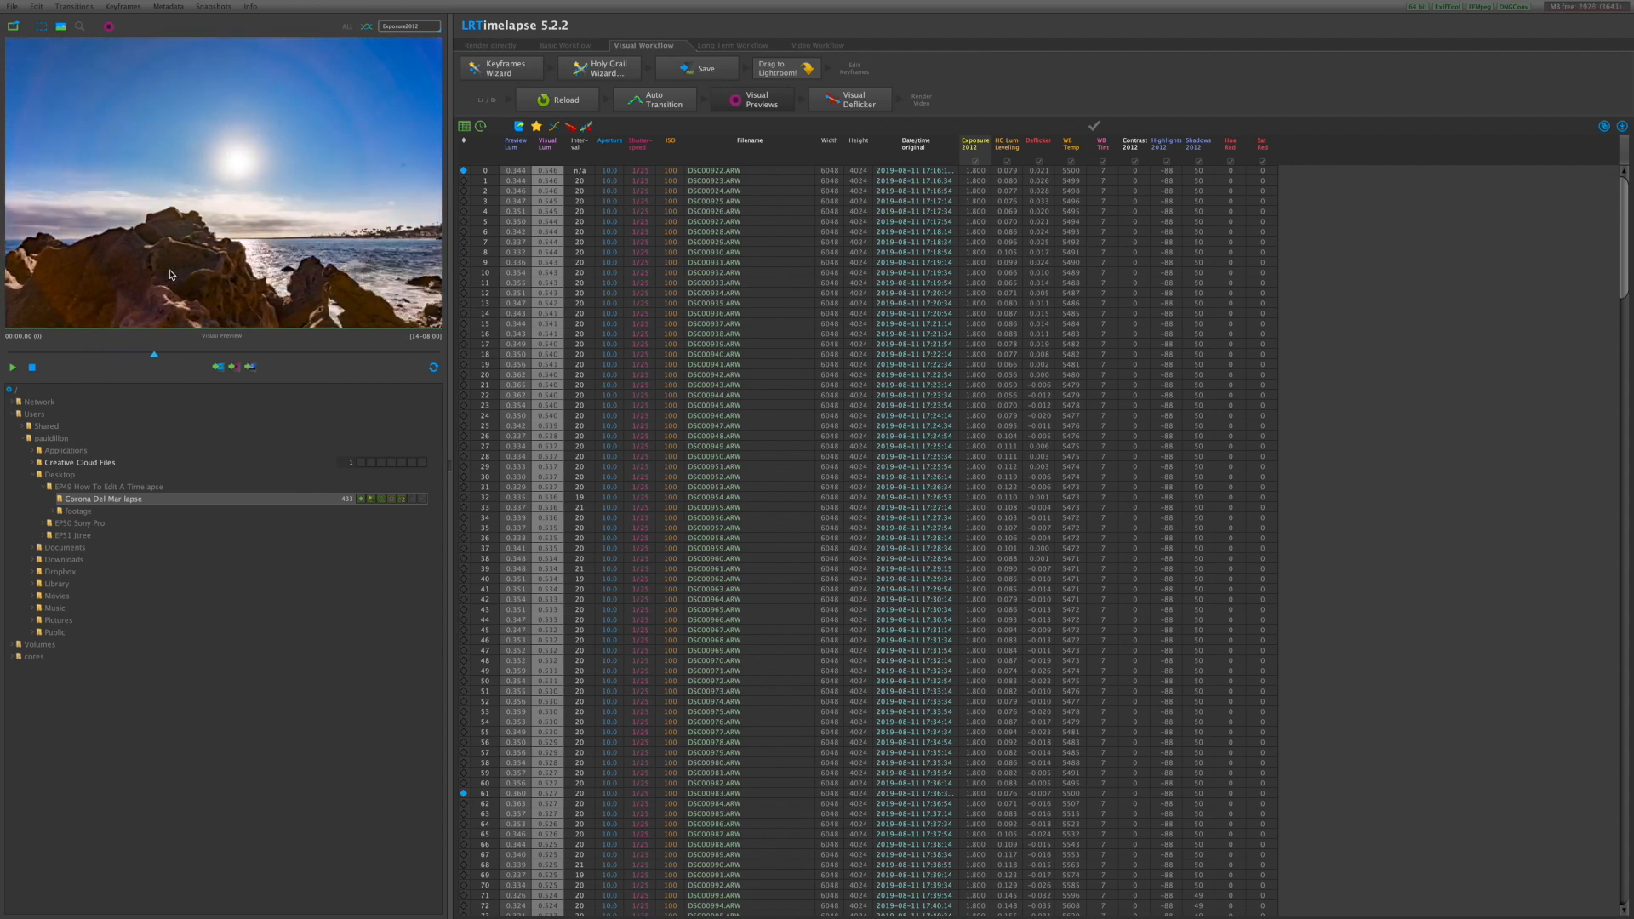
click(33, 368)
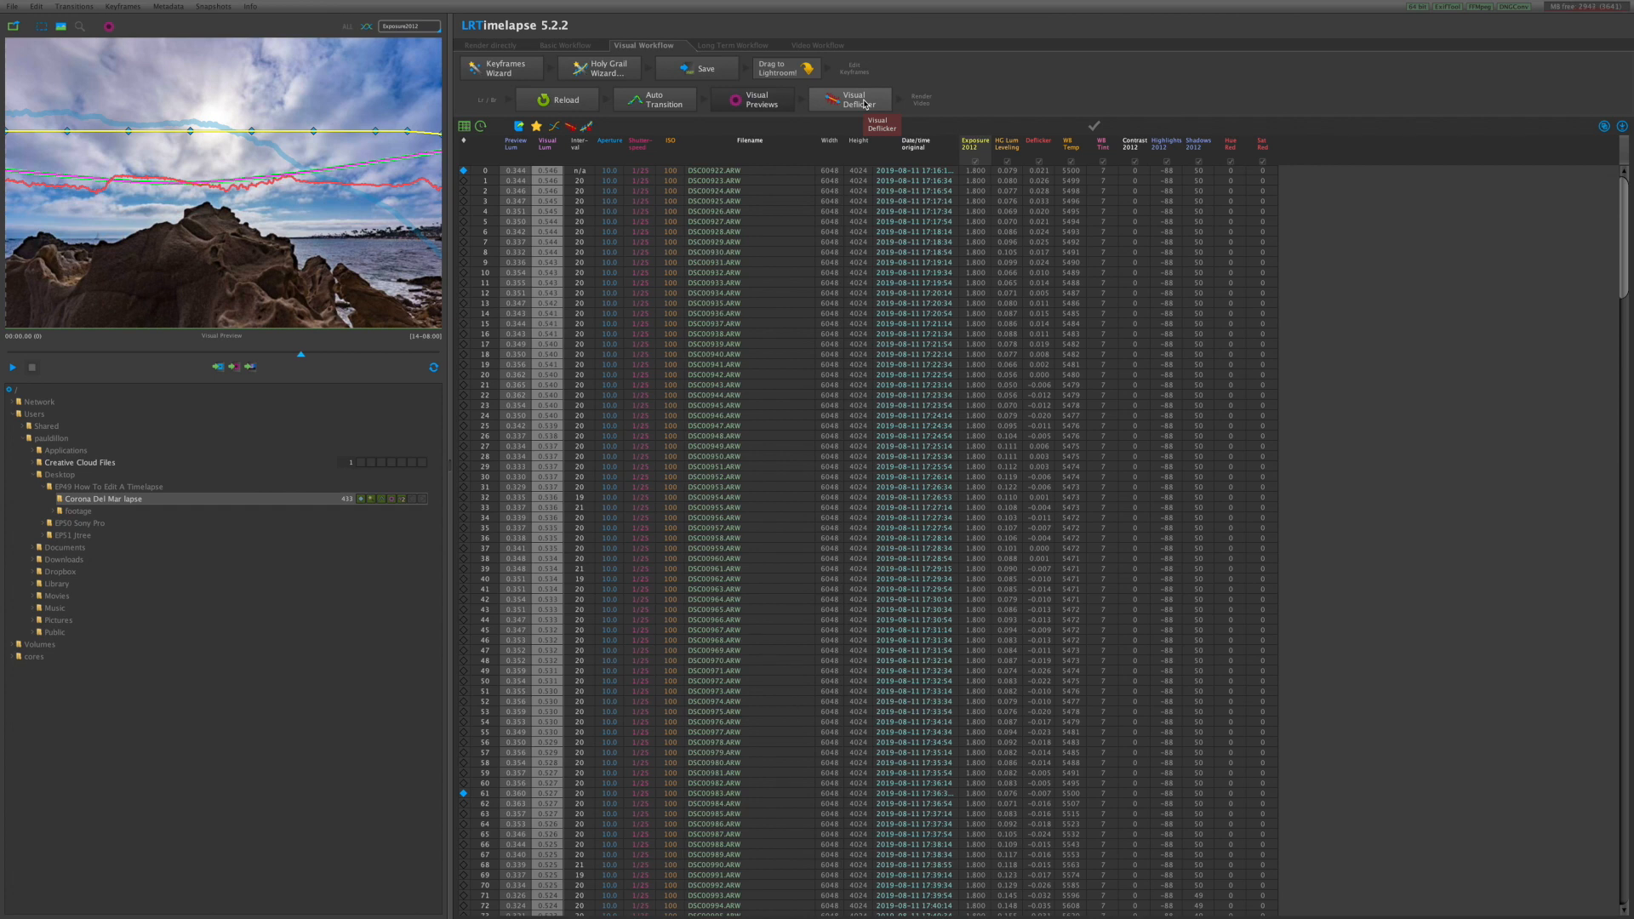
- Switch to Lightroom Classic, apply the 00 LRT5 Full Sequence filter preset and show numbered grid cells
key(super+Tab)
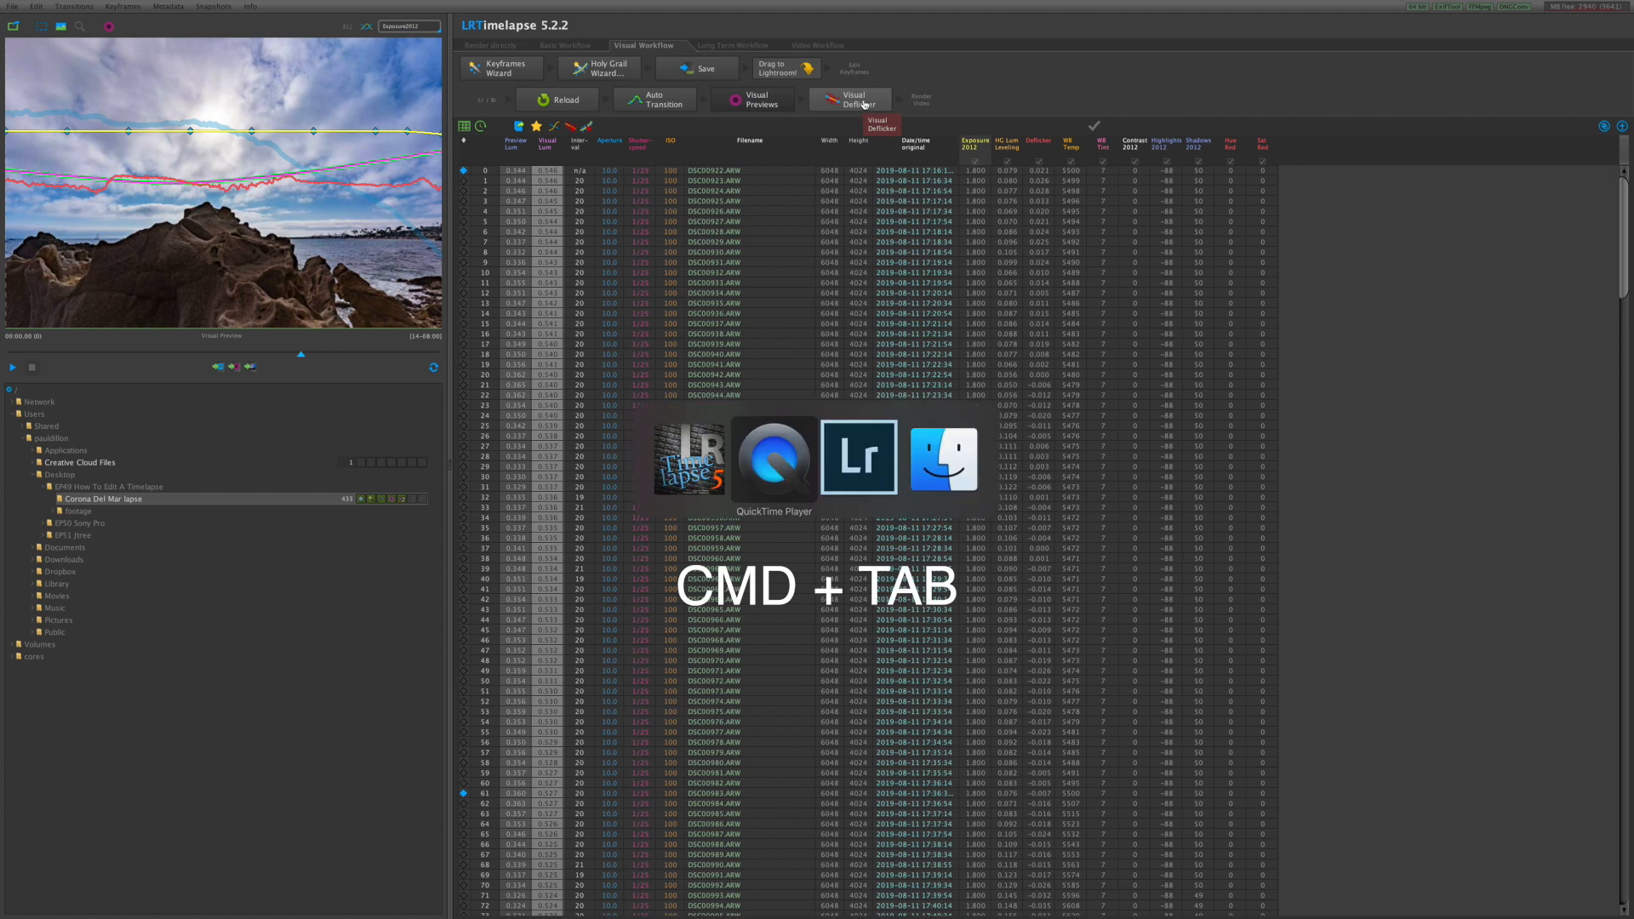
key(super+Tab)
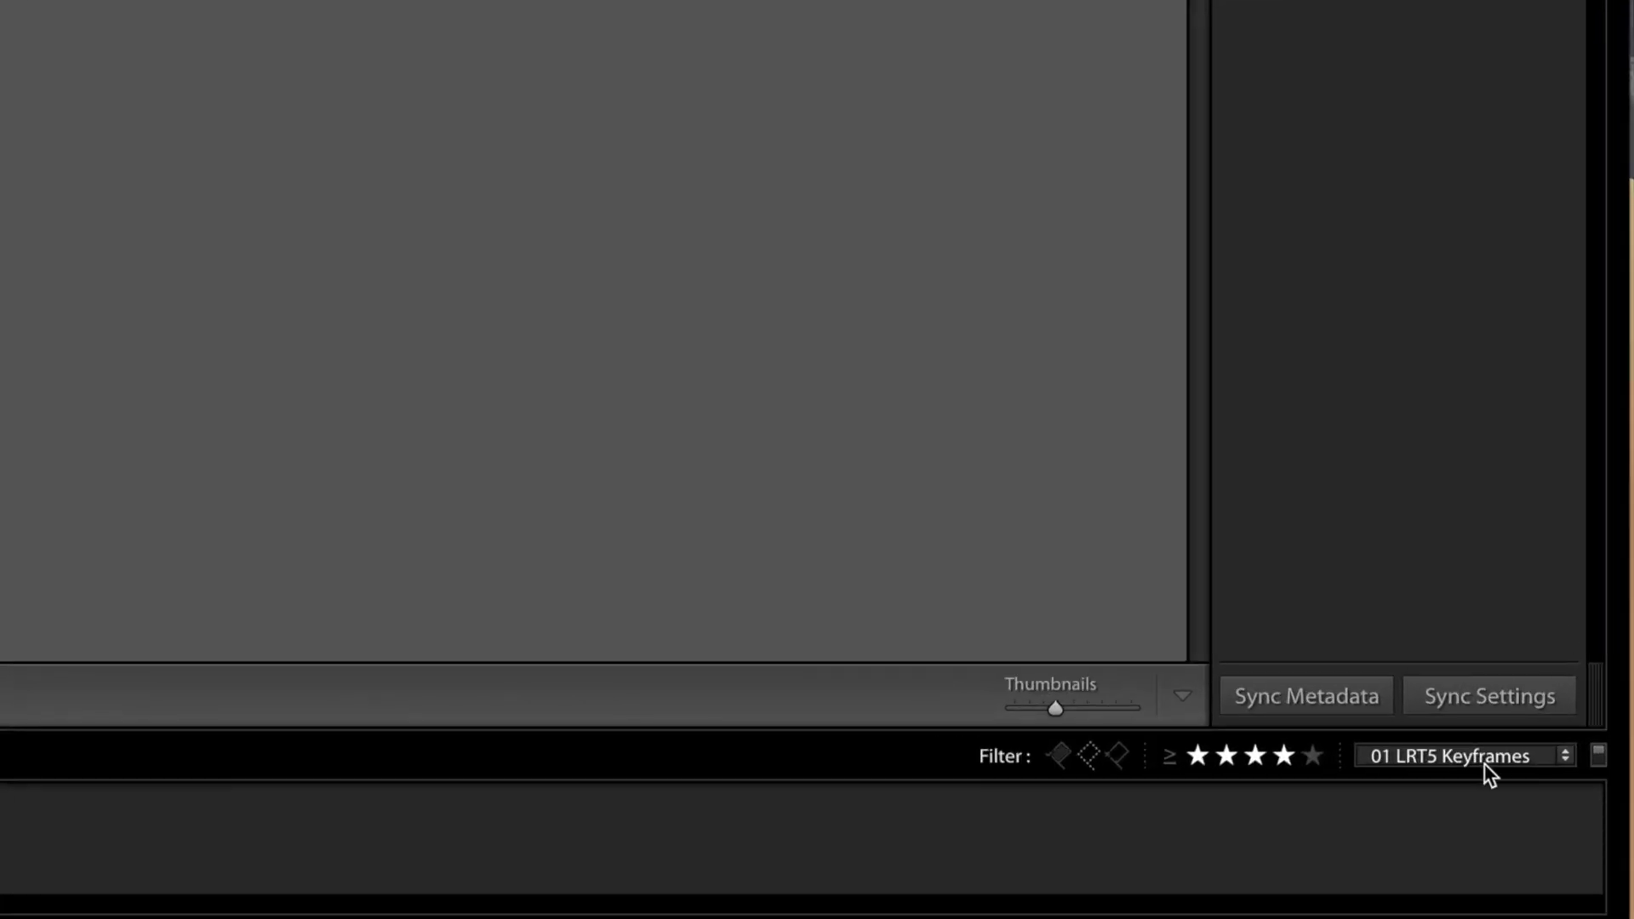
click(1488, 774)
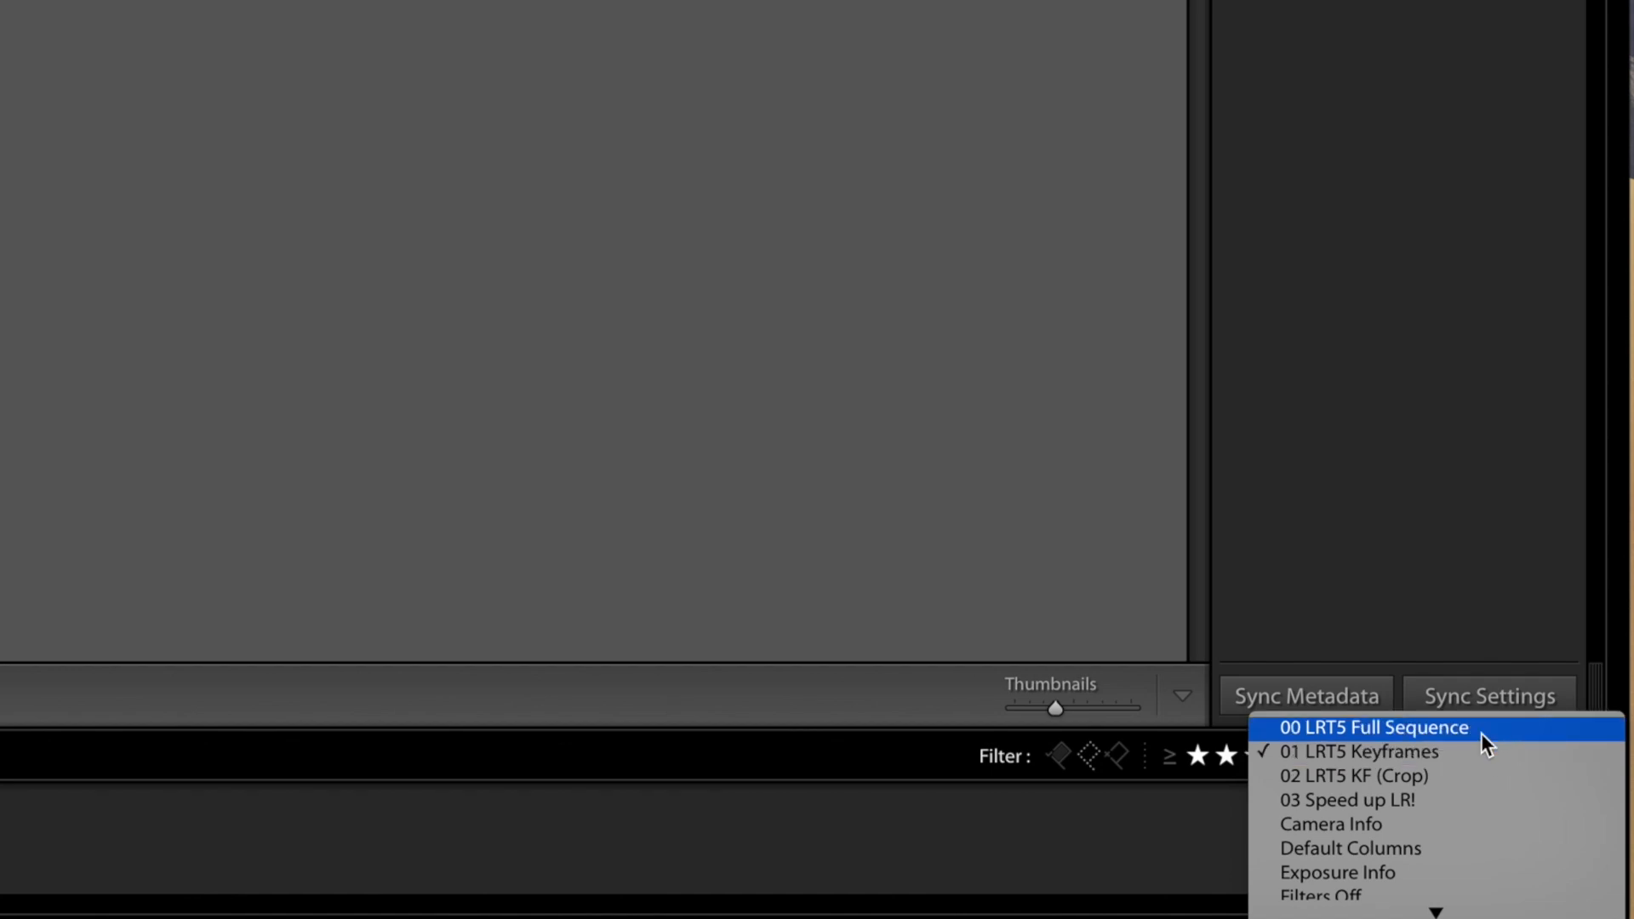
click(1482, 730)
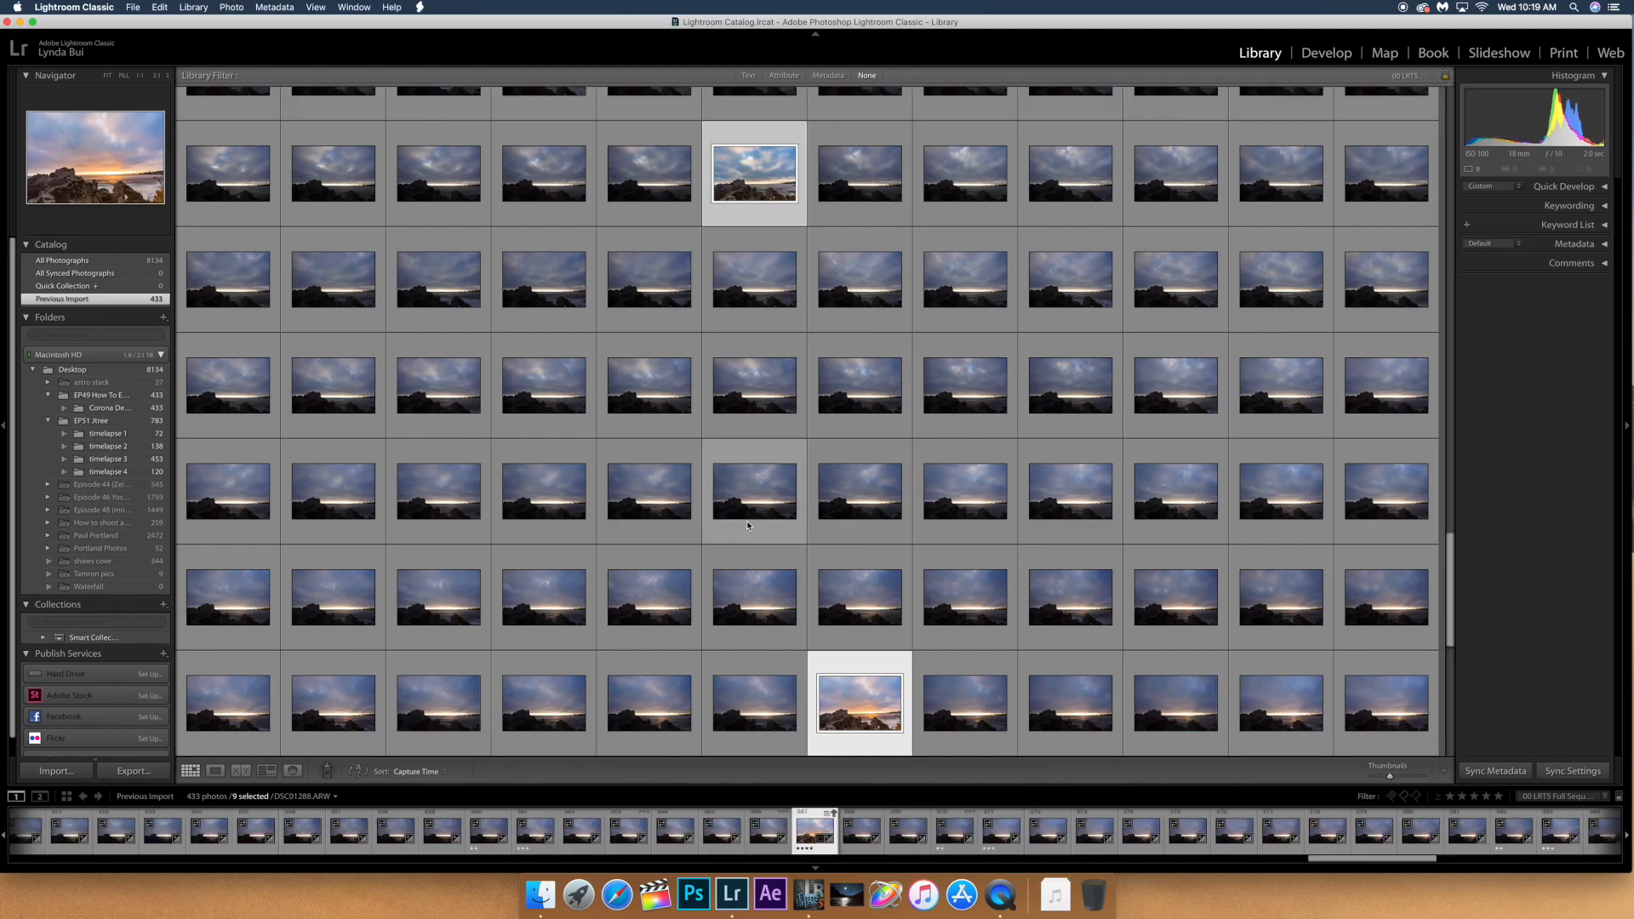
key(j)
key(j)
scroll(744, 509, up, 20)
key(j)
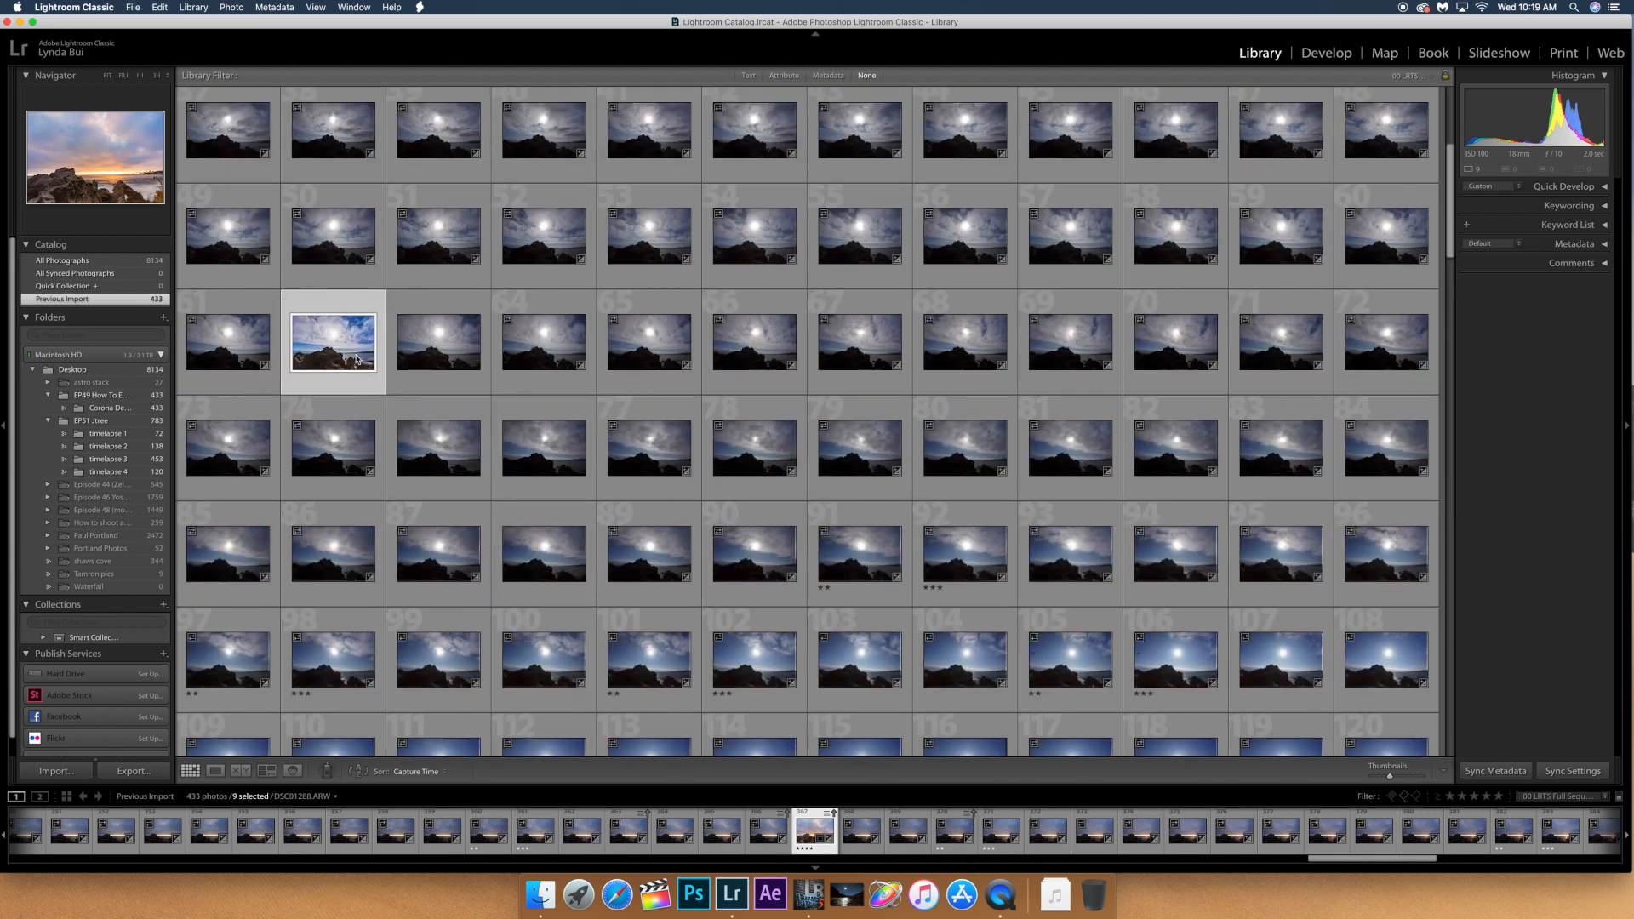
- Select every photo of the sequence and read the metadata from the files
key(super+a)
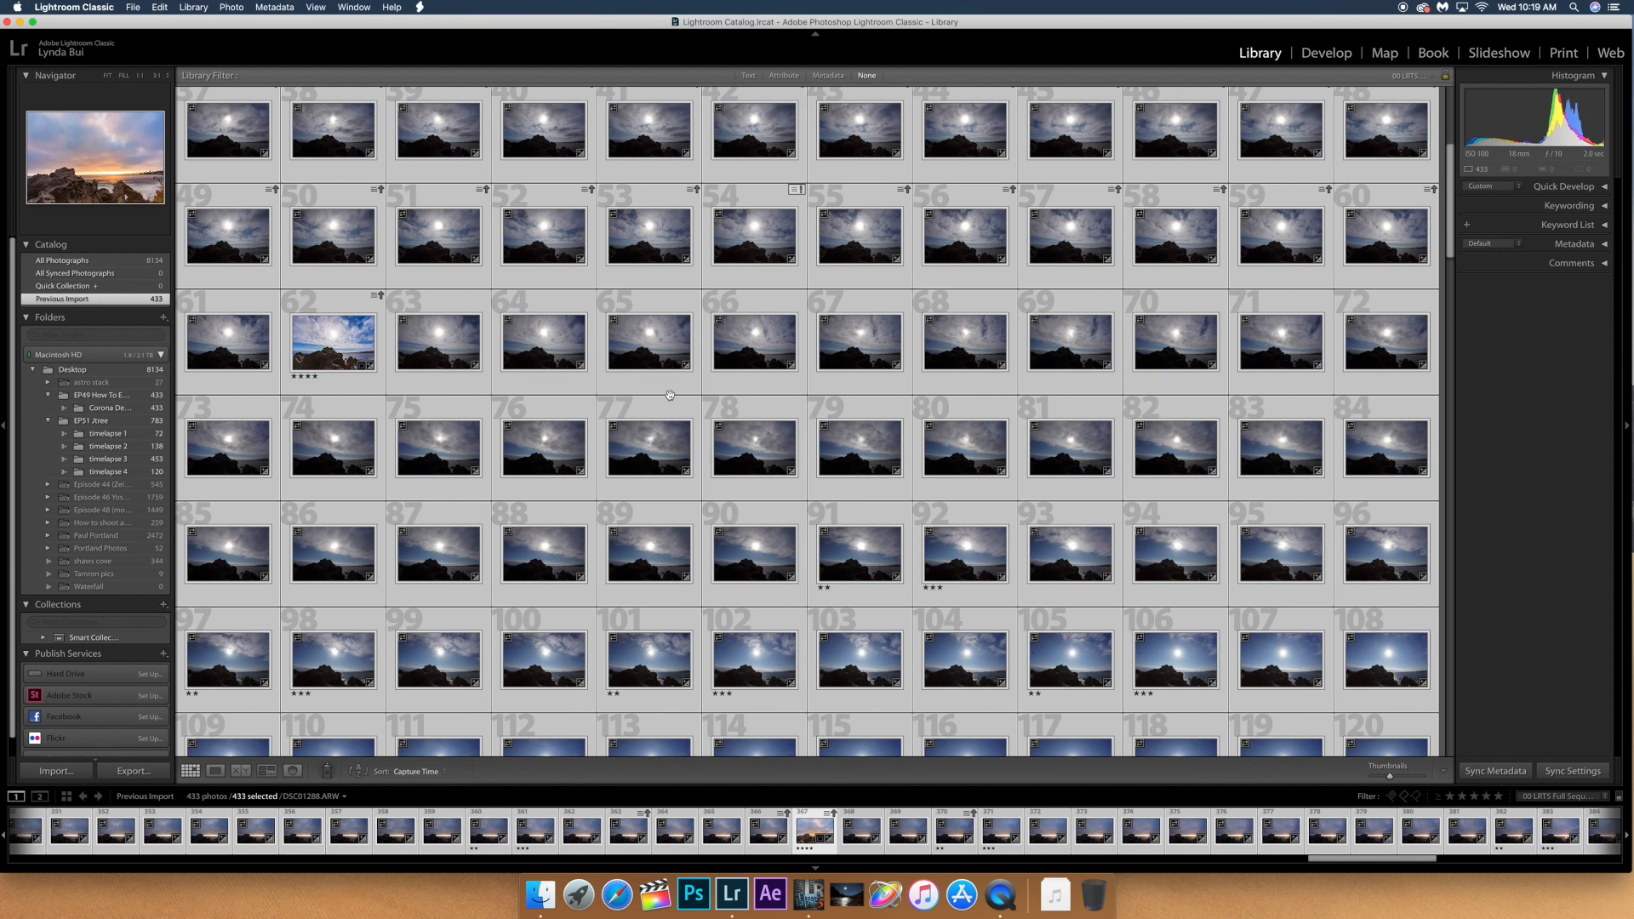
click(275, 7)
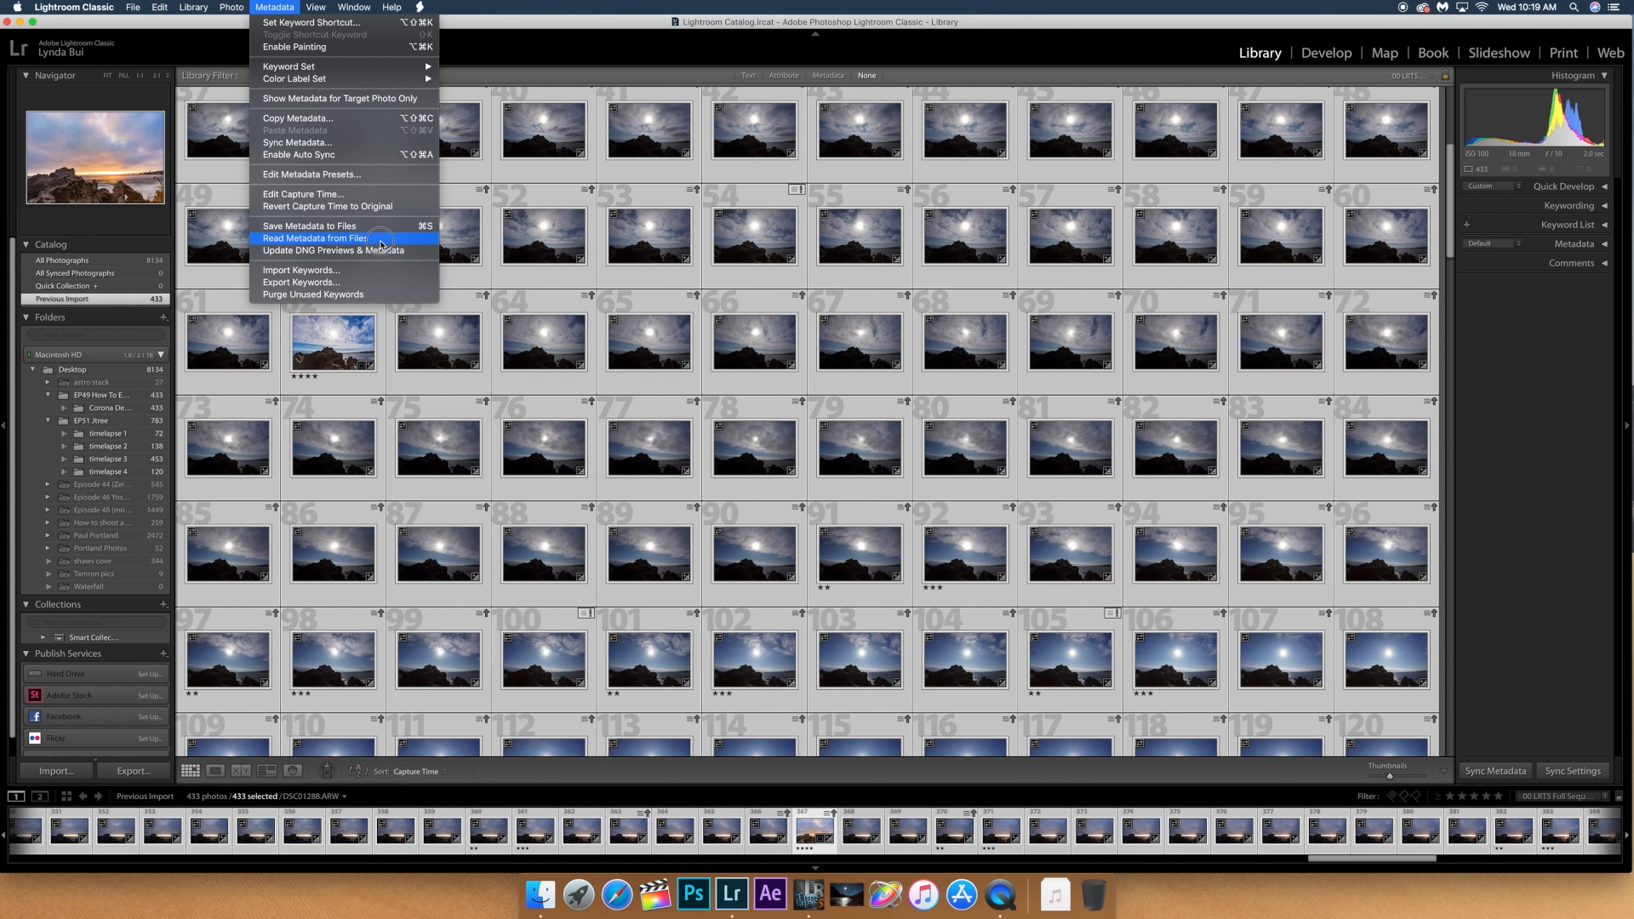
click(380, 241)
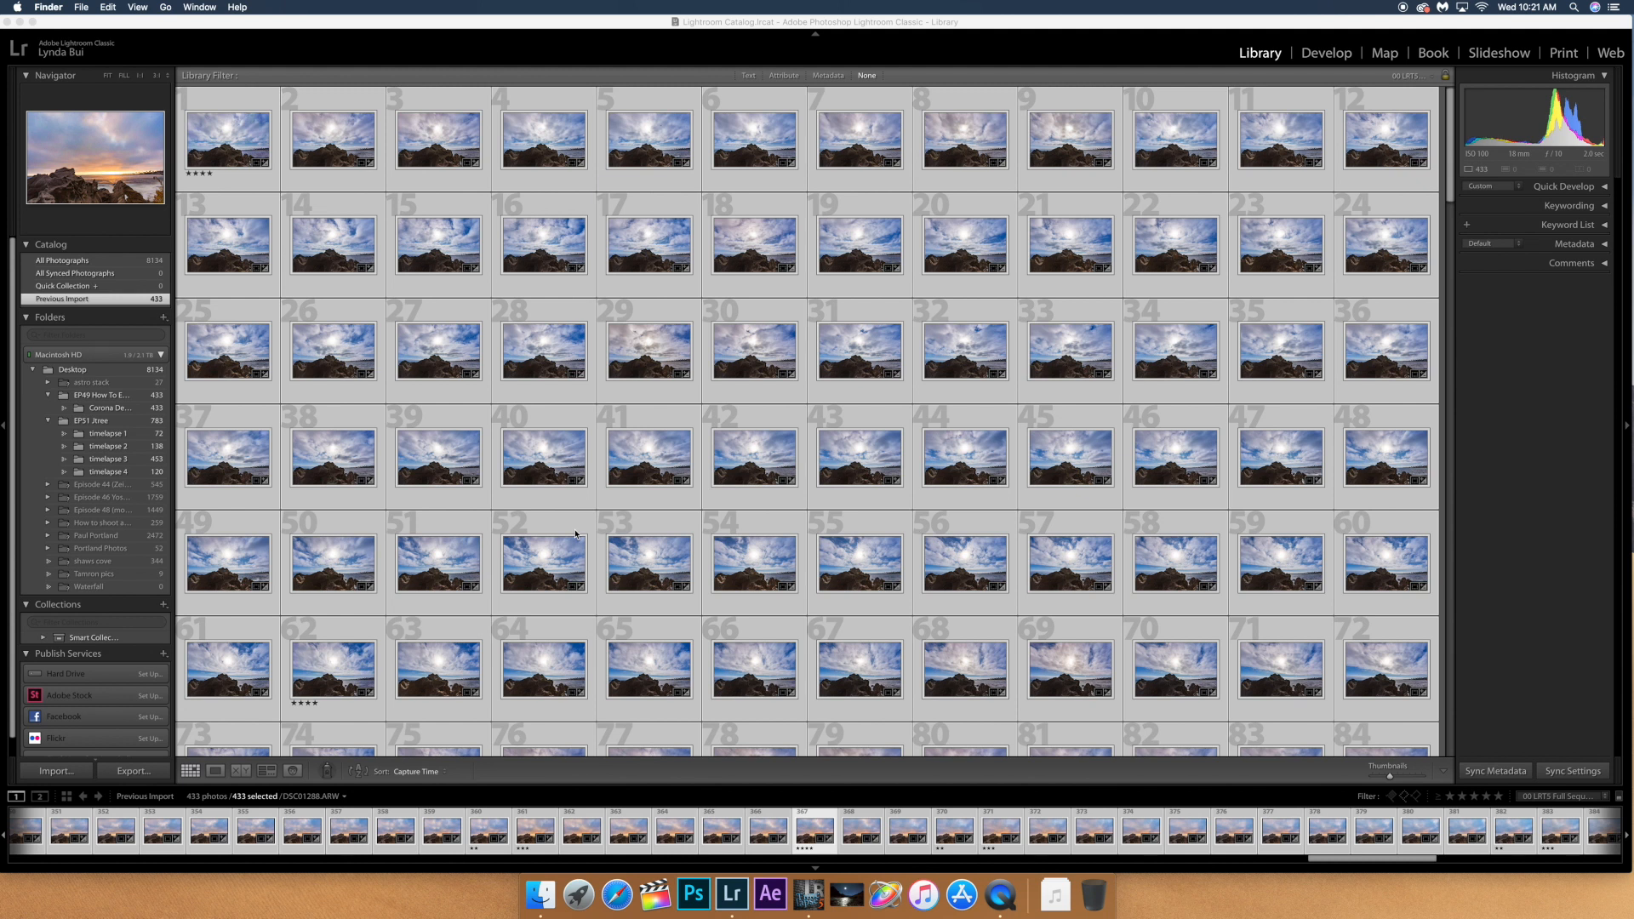
- In Finder, create a folder named edited inside the Desktop's EP49 How To Edit A Timelapse/Corona Del Mar lapse folder and return to Lightroom Classic
click(540, 894)
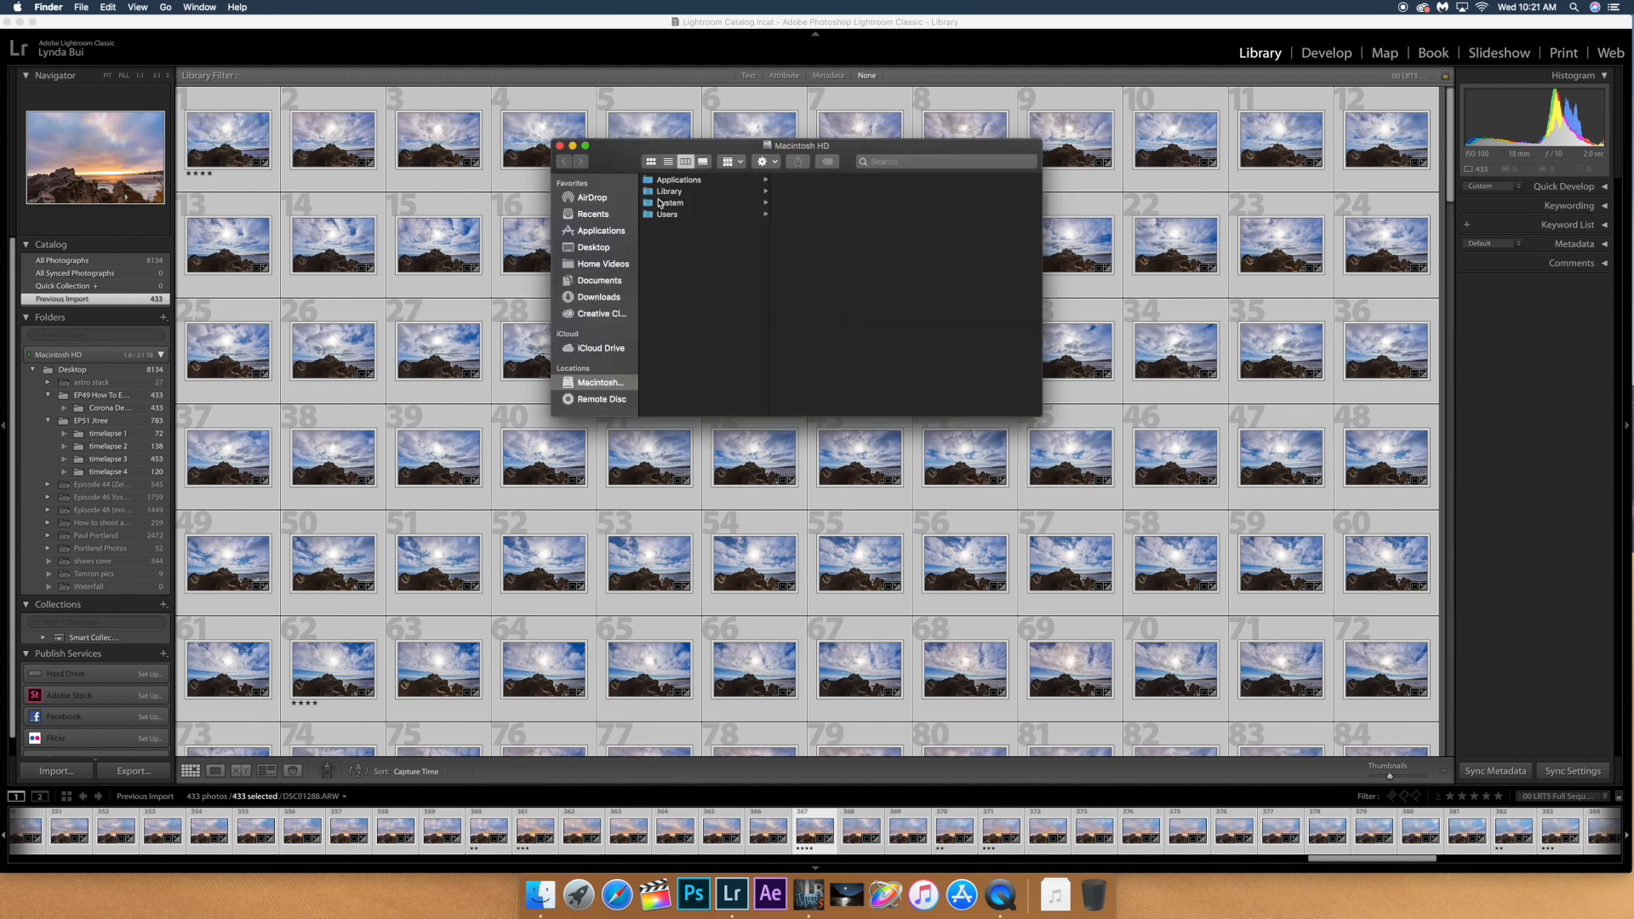
click(605, 279)
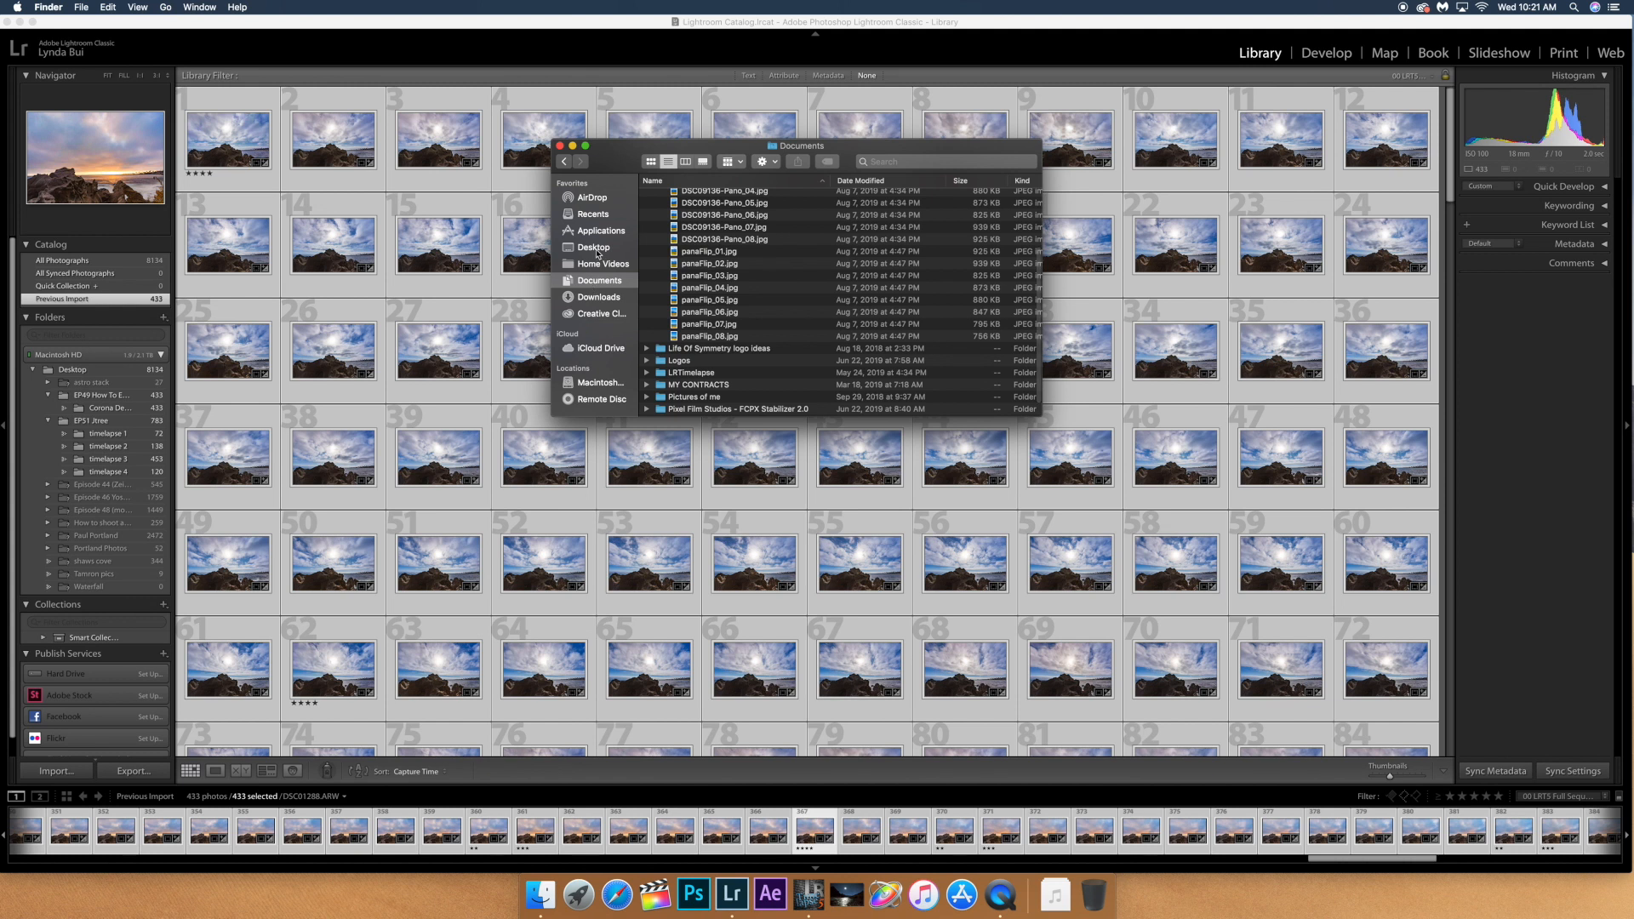
click(596, 248)
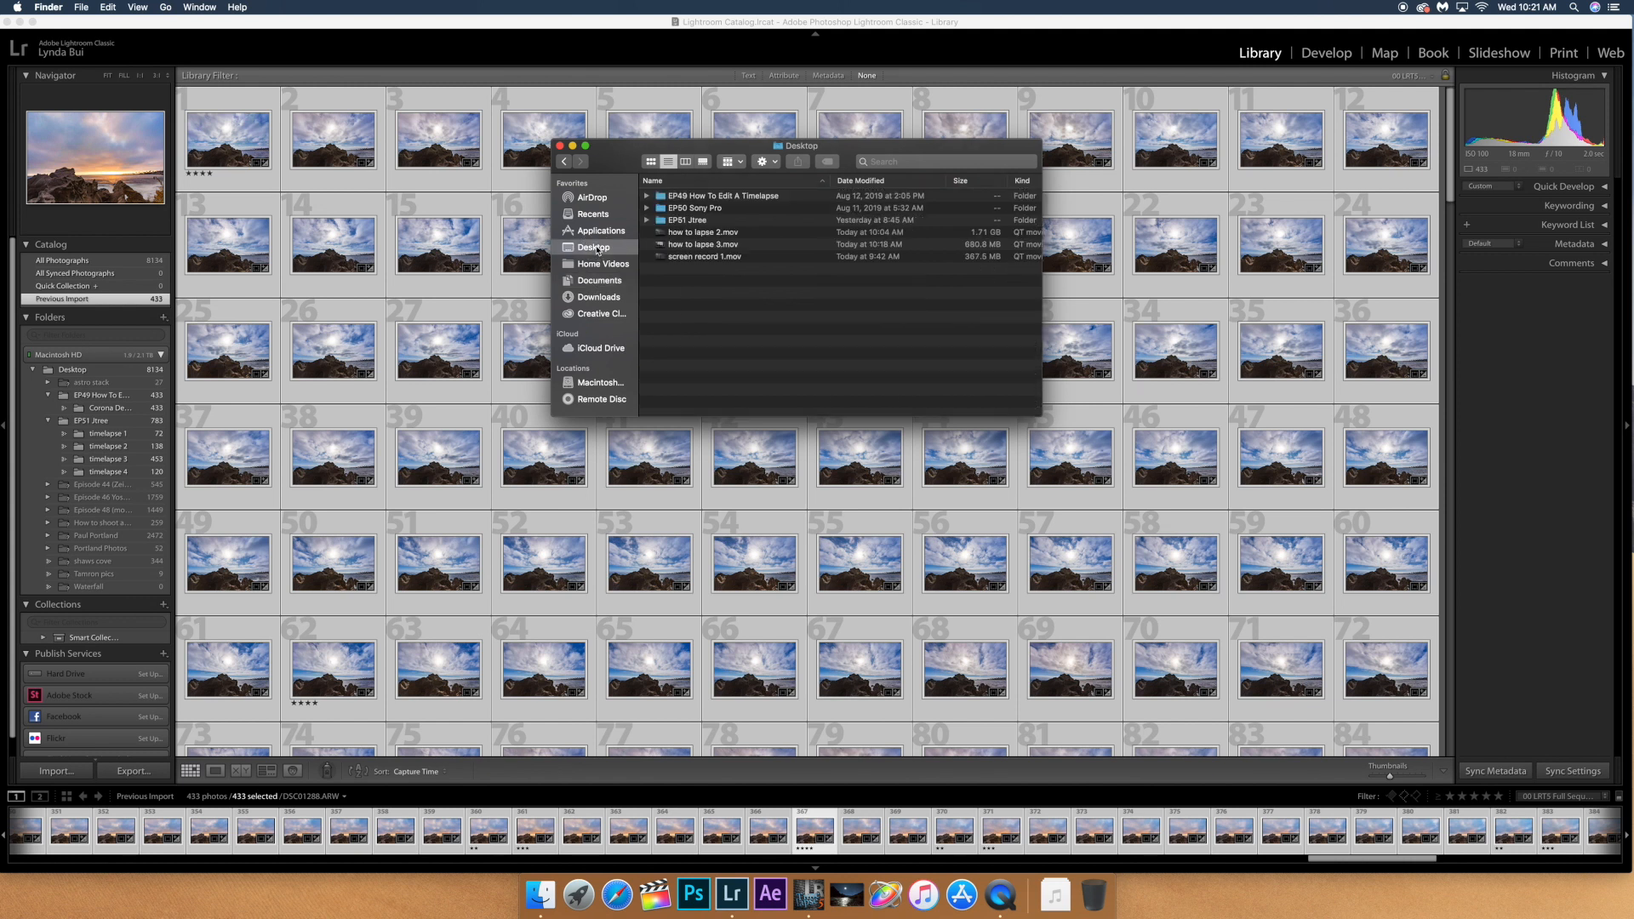
double_click(719, 196)
click(715, 197)
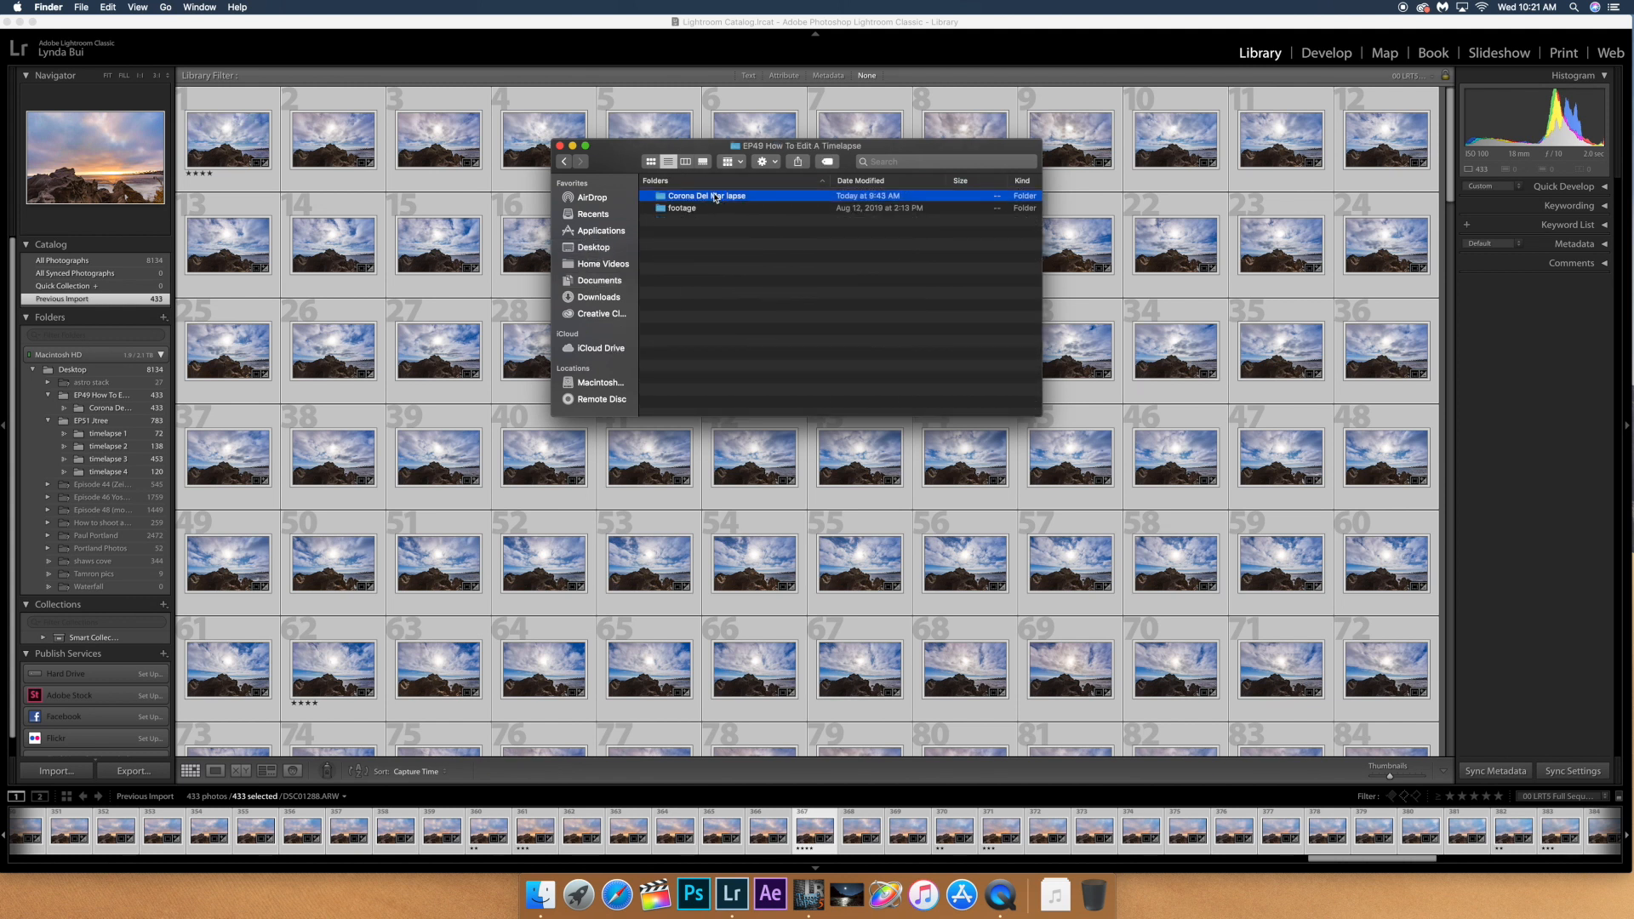
double_click(715, 196)
click(559, 146)
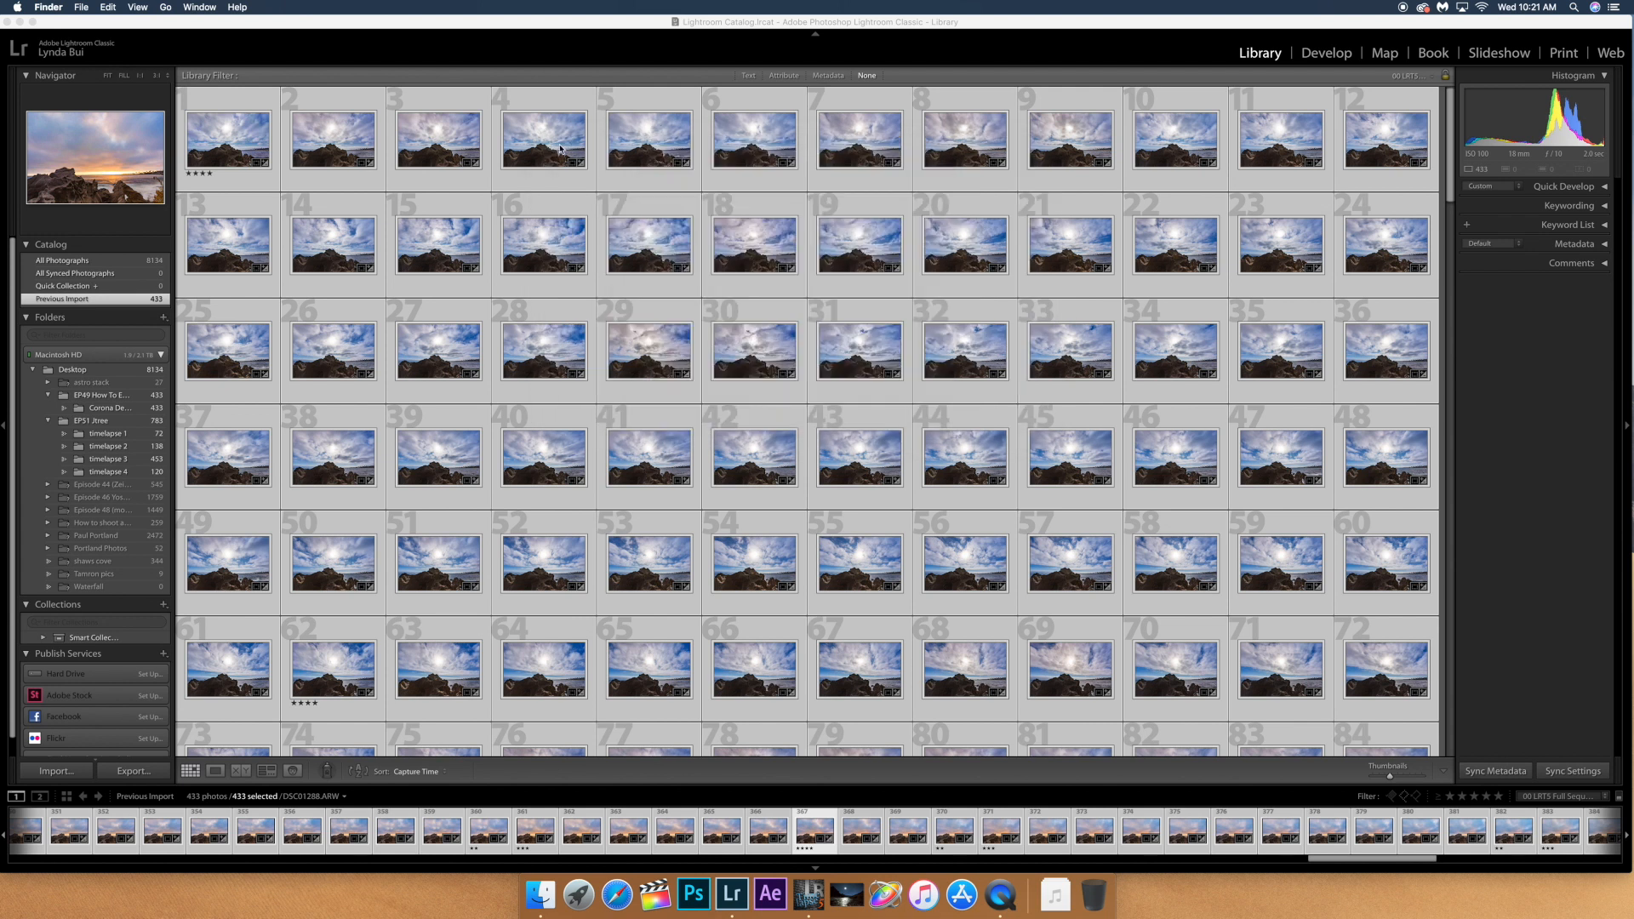
click(558, 138)
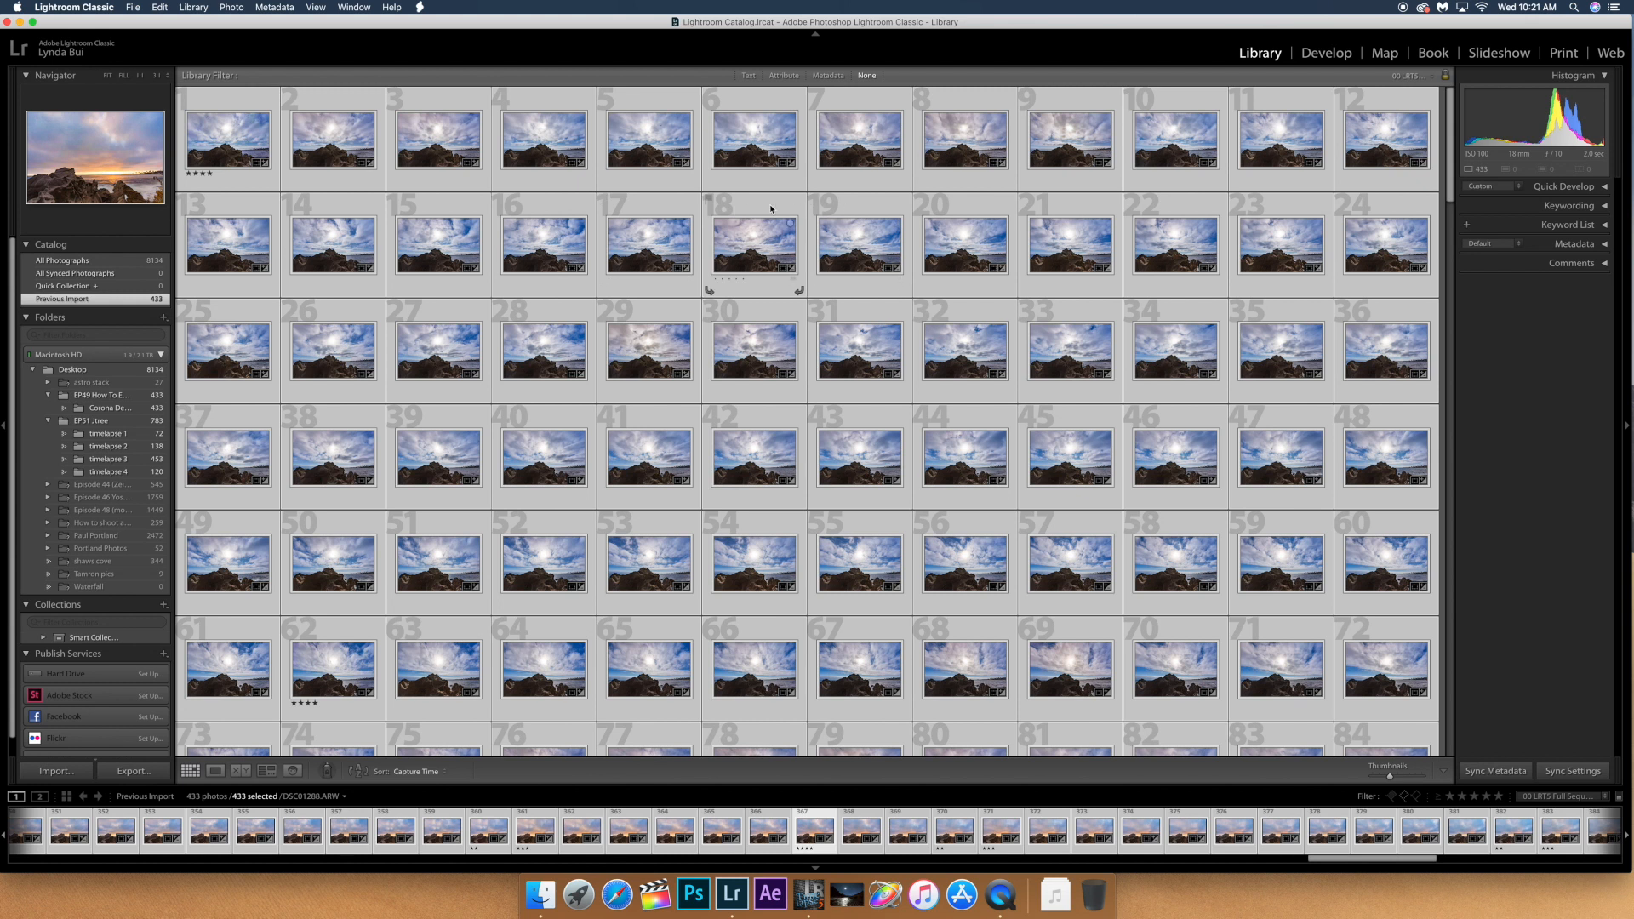
- Export all selected photos to the edited folder inside Corona Del Mar lapse, using the custom name Corona Del Mar Lapse
key(super+shift+e)
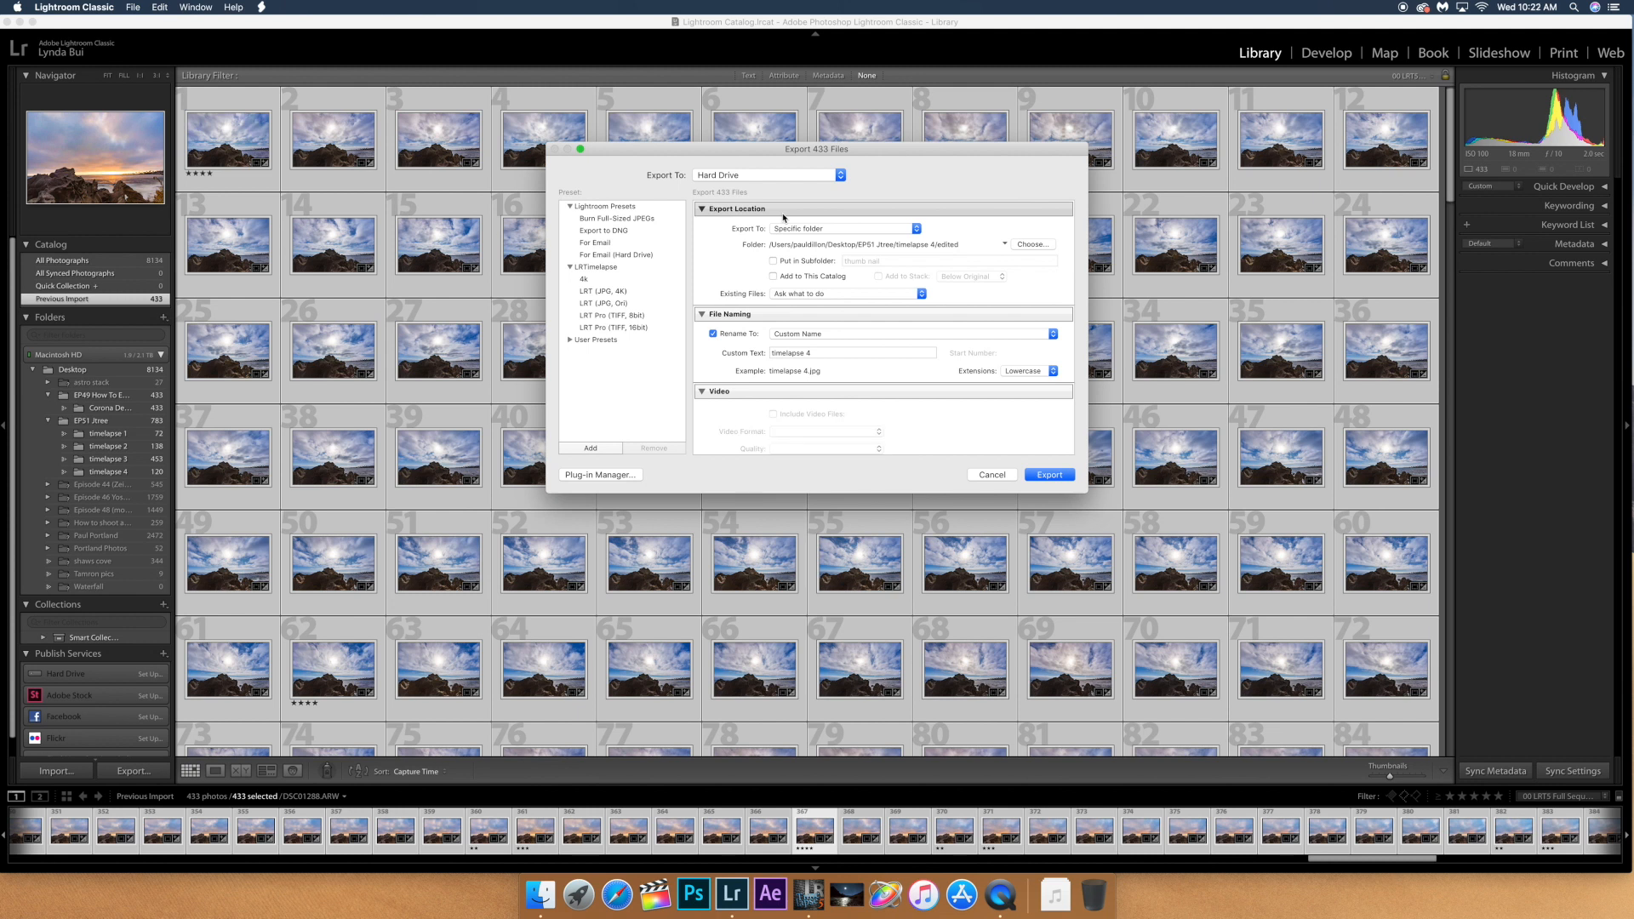
scroll(866, 277, down, 10)
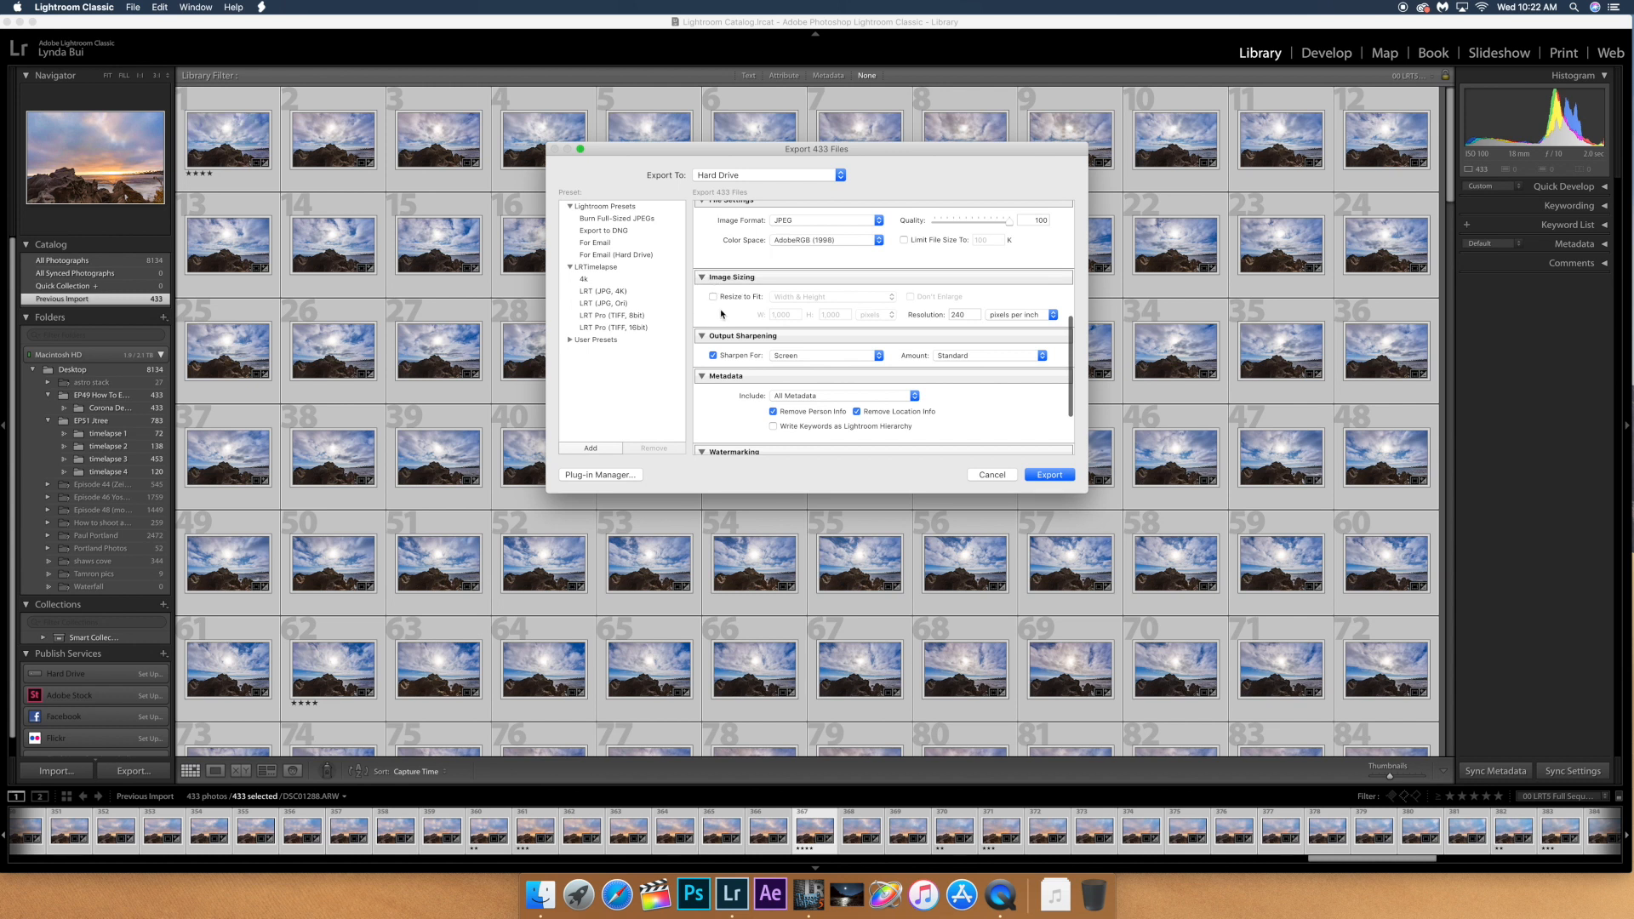
scroll(721, 314, down, 2)
scroll(721, 319, up, 10)
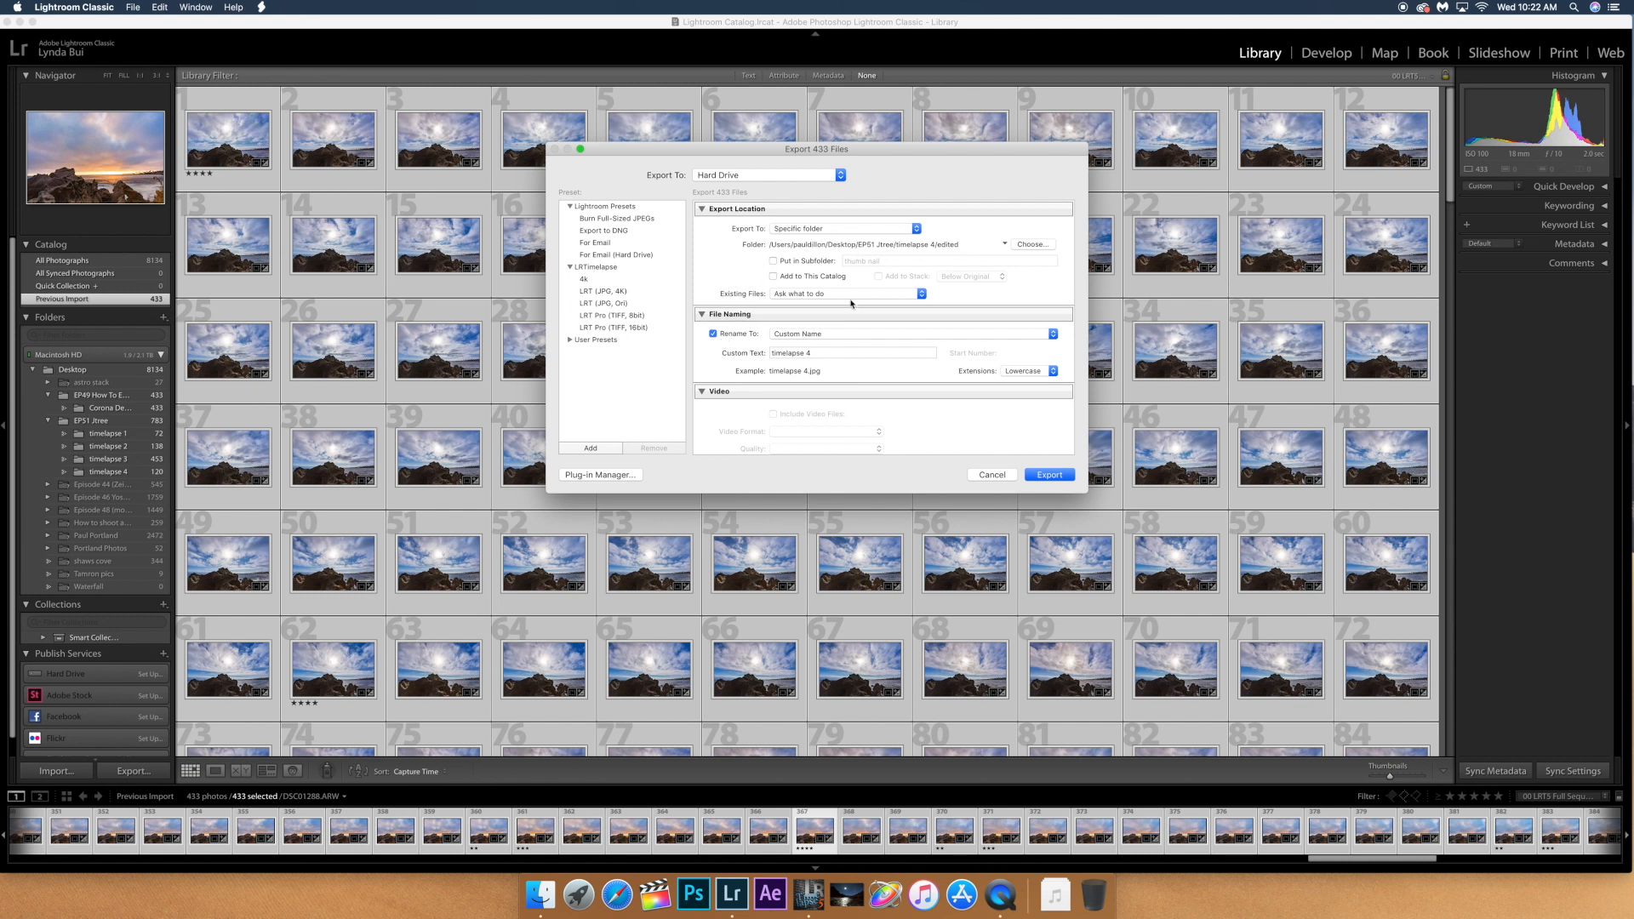
triple_click(828, 351)
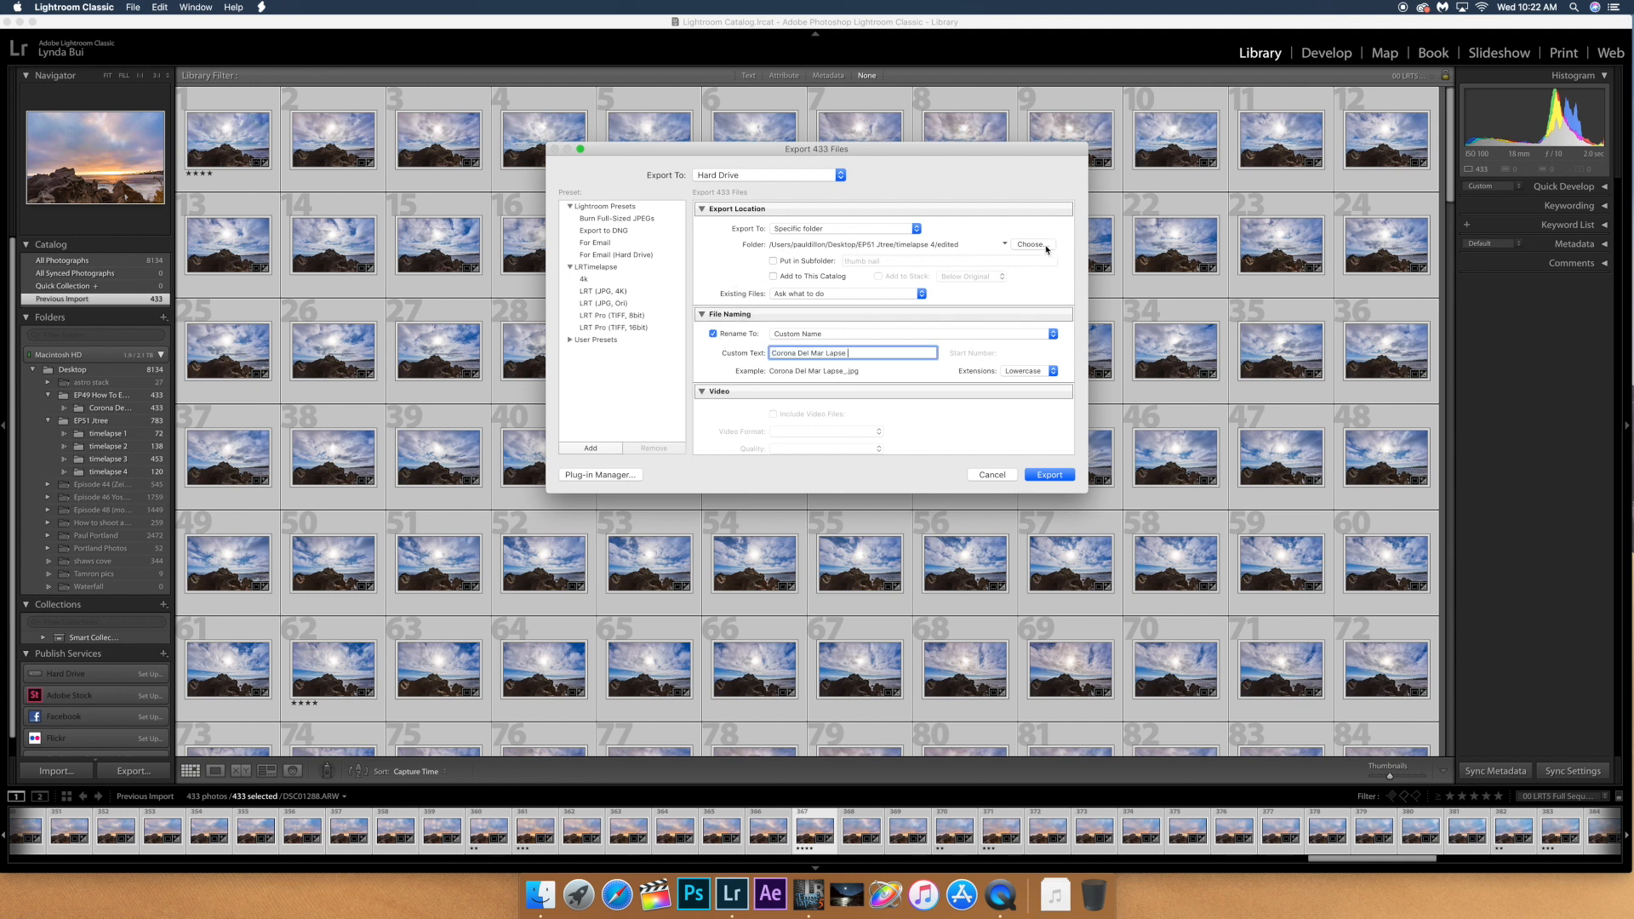
click(1032, 246)
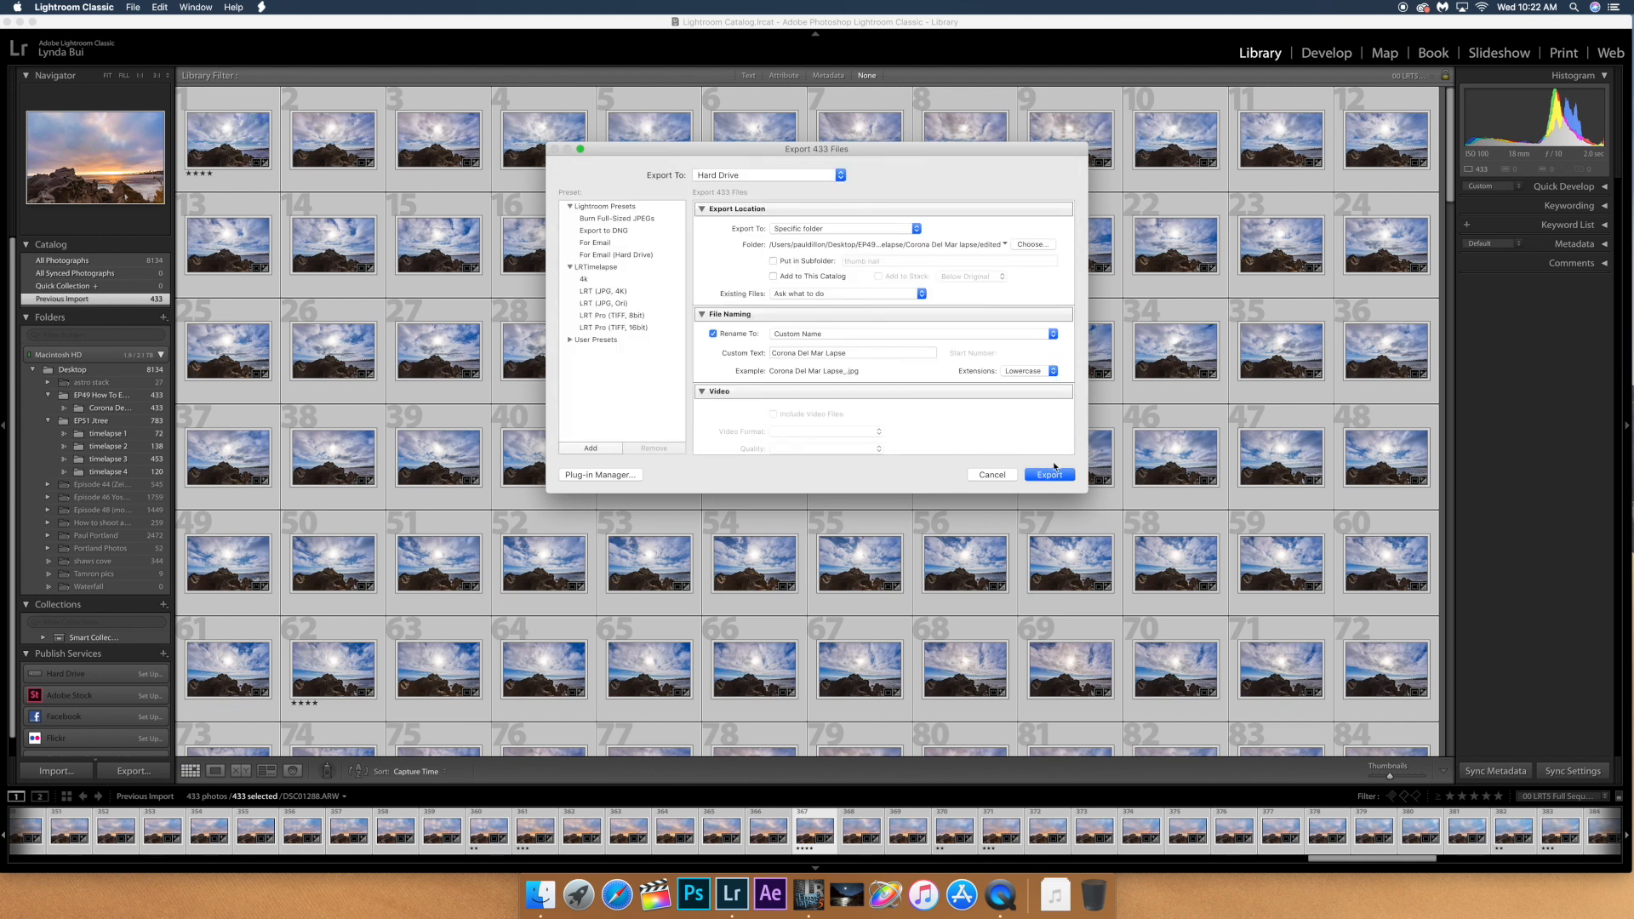
click(1053, 473)
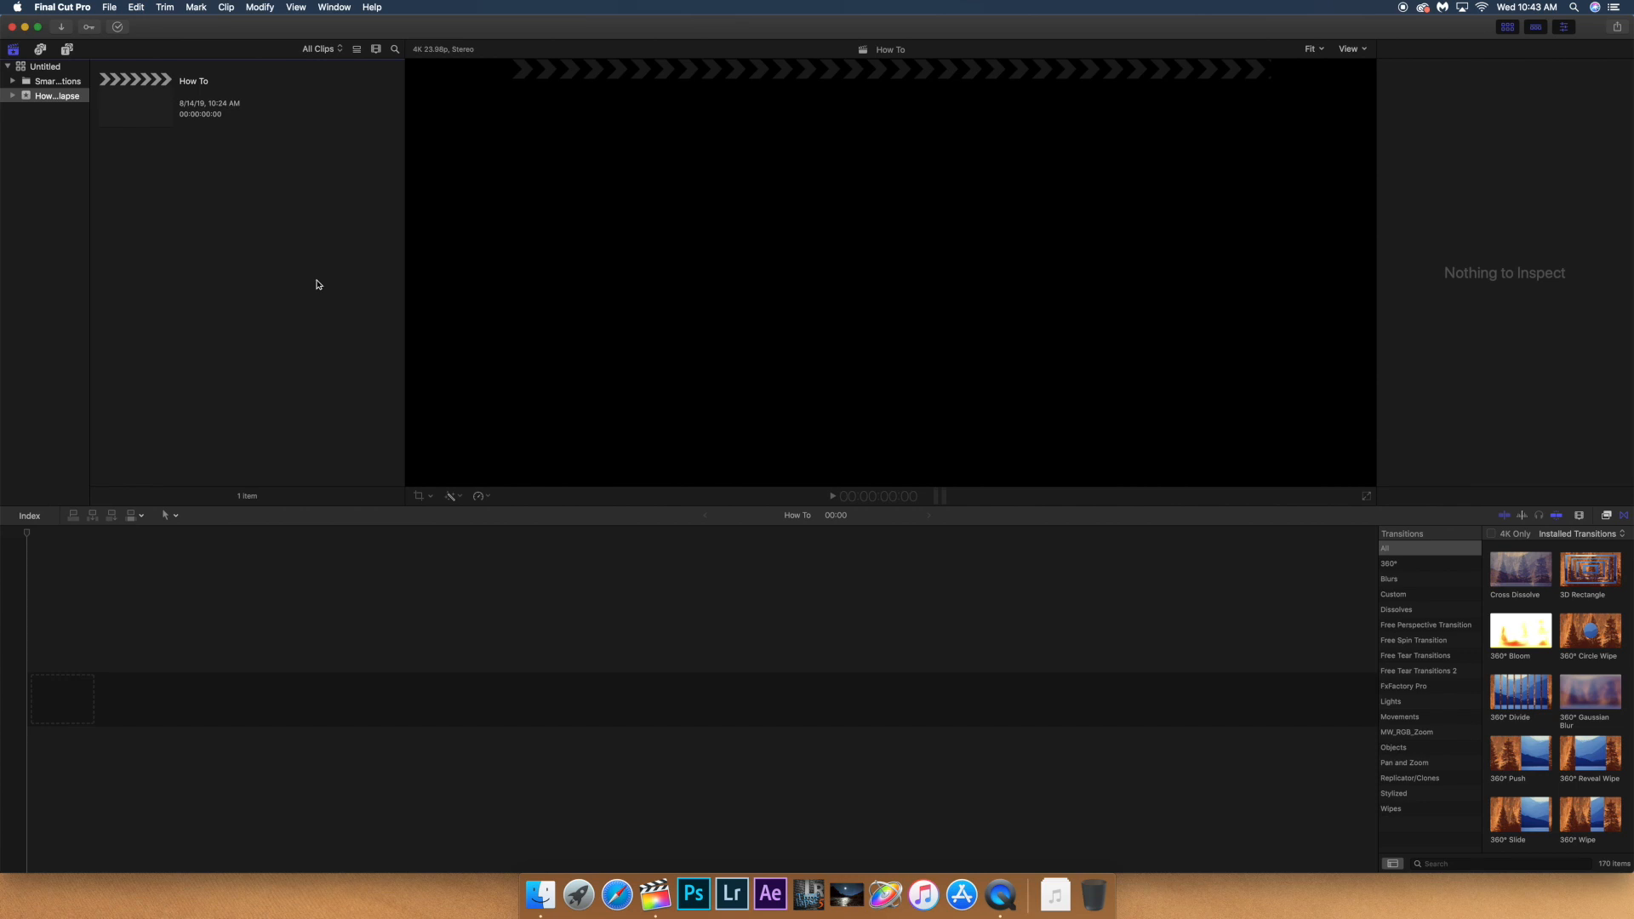
- Import all JPEGs from the Corona Del Mar lapse folder's edited subfolder into the How To Edit A Timelapse event
key(super+i)
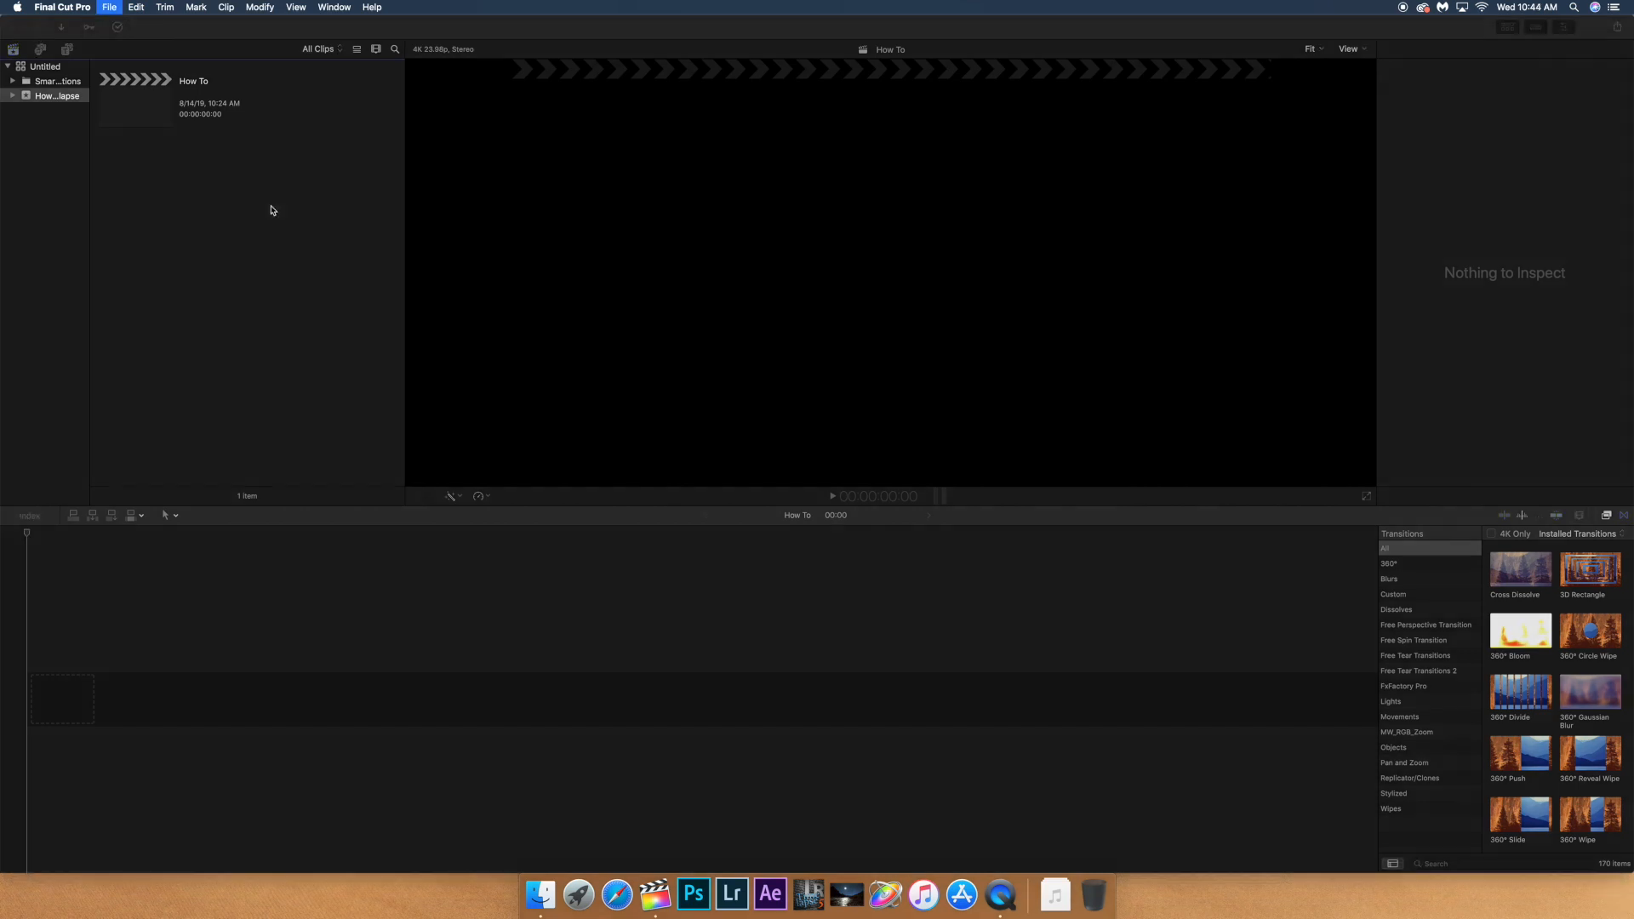
double_click(570, 485)
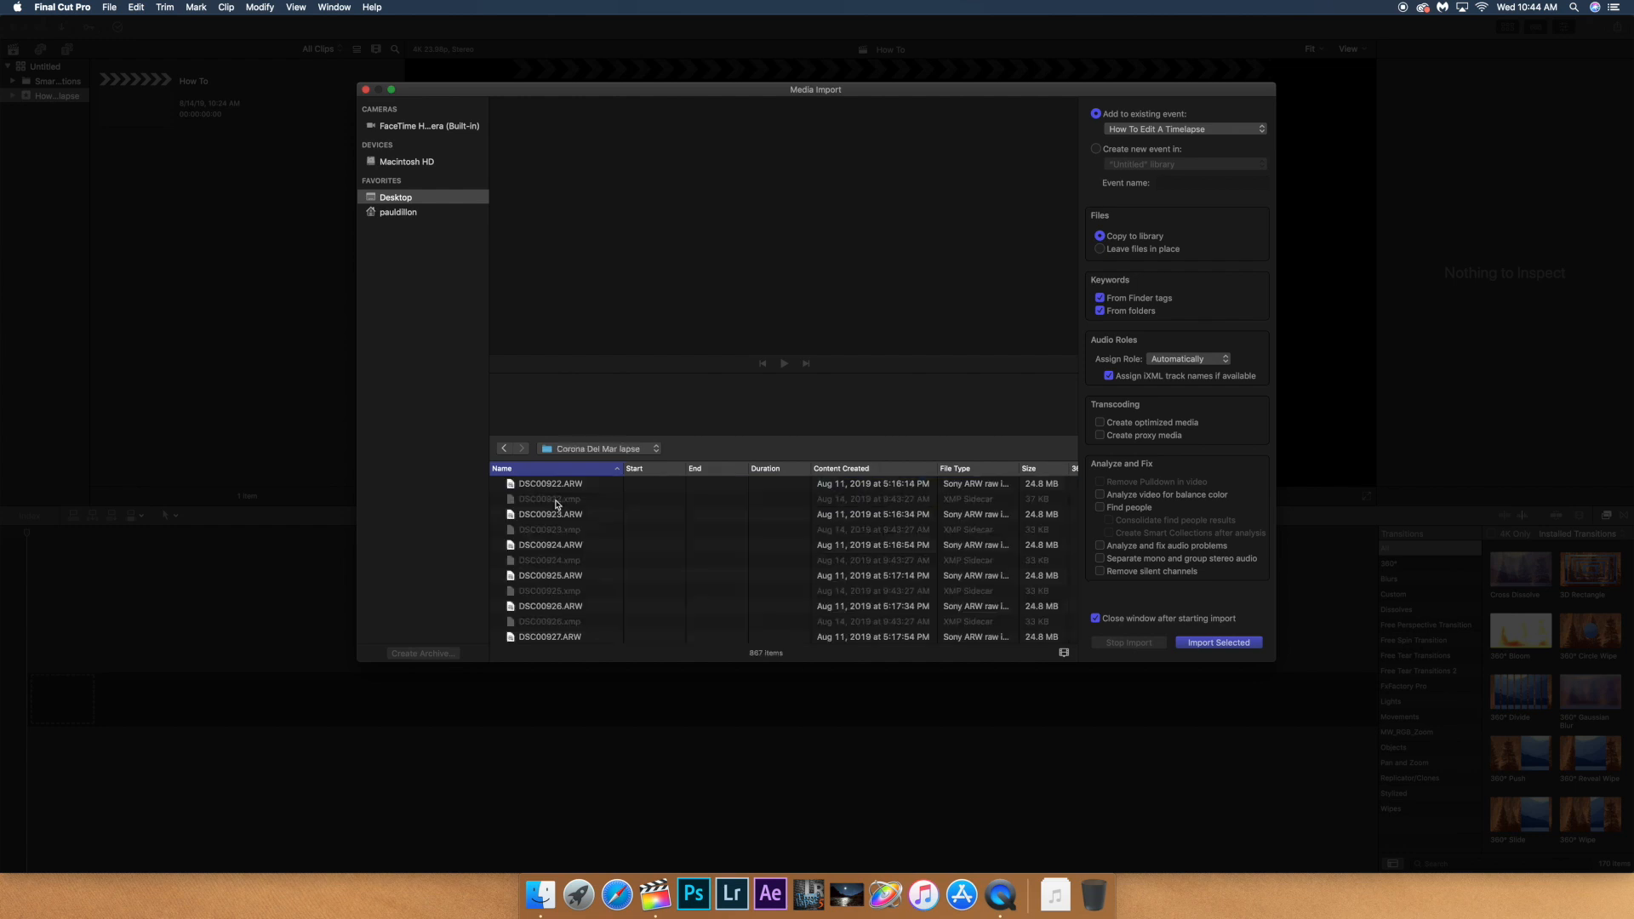
scroll(555, 503, down, 20)
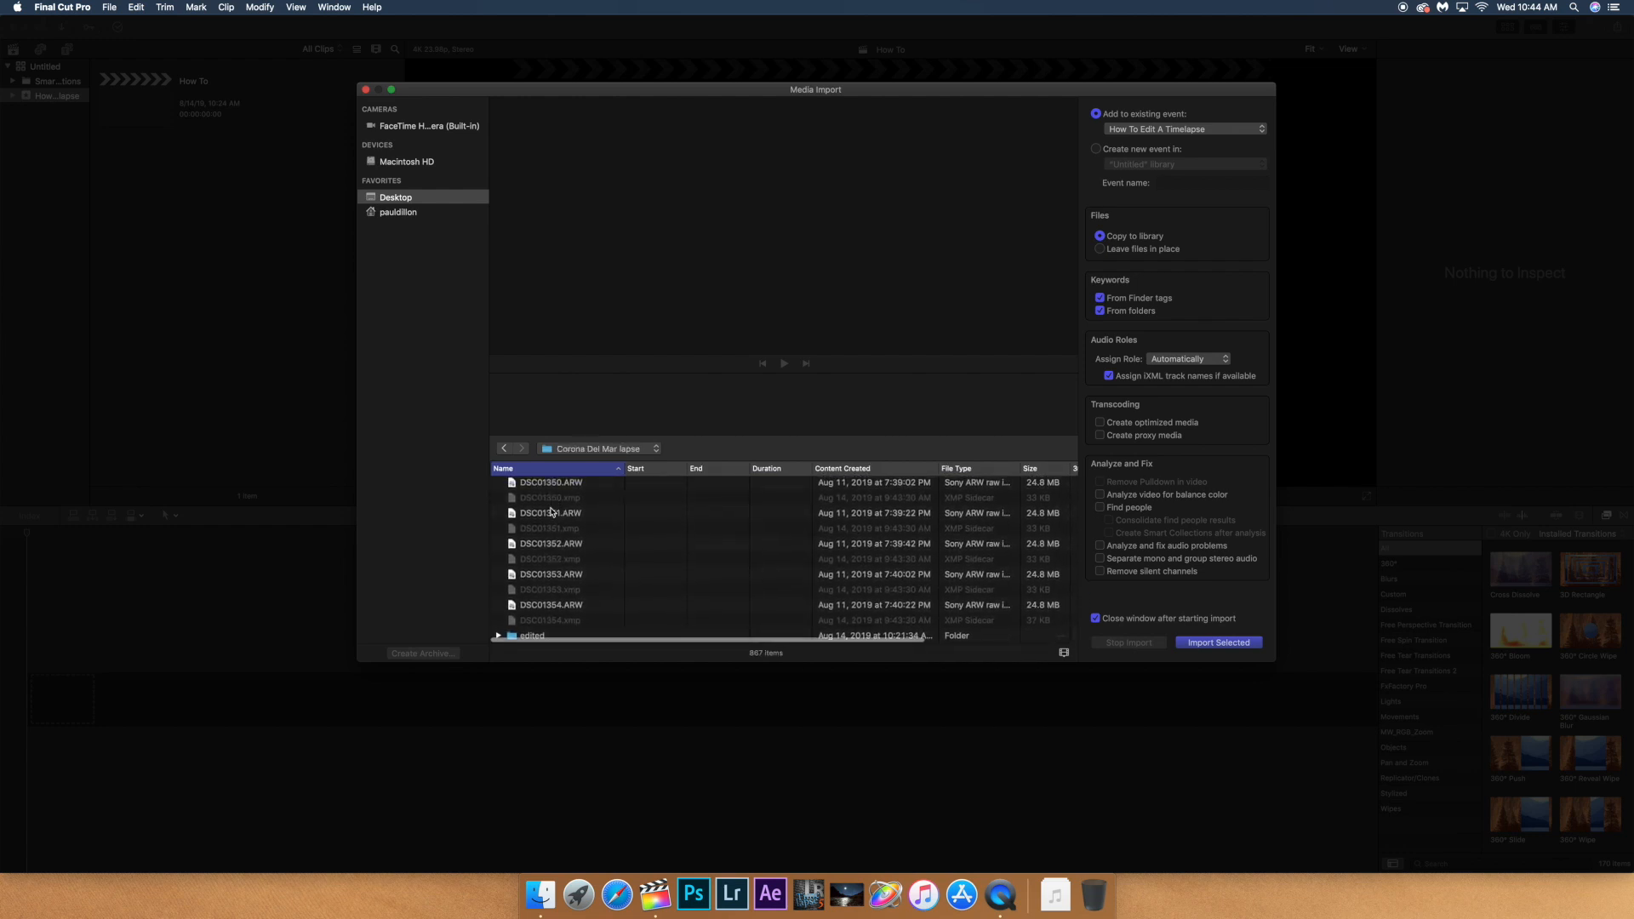
click(533, 637)
double_click(533, 637)
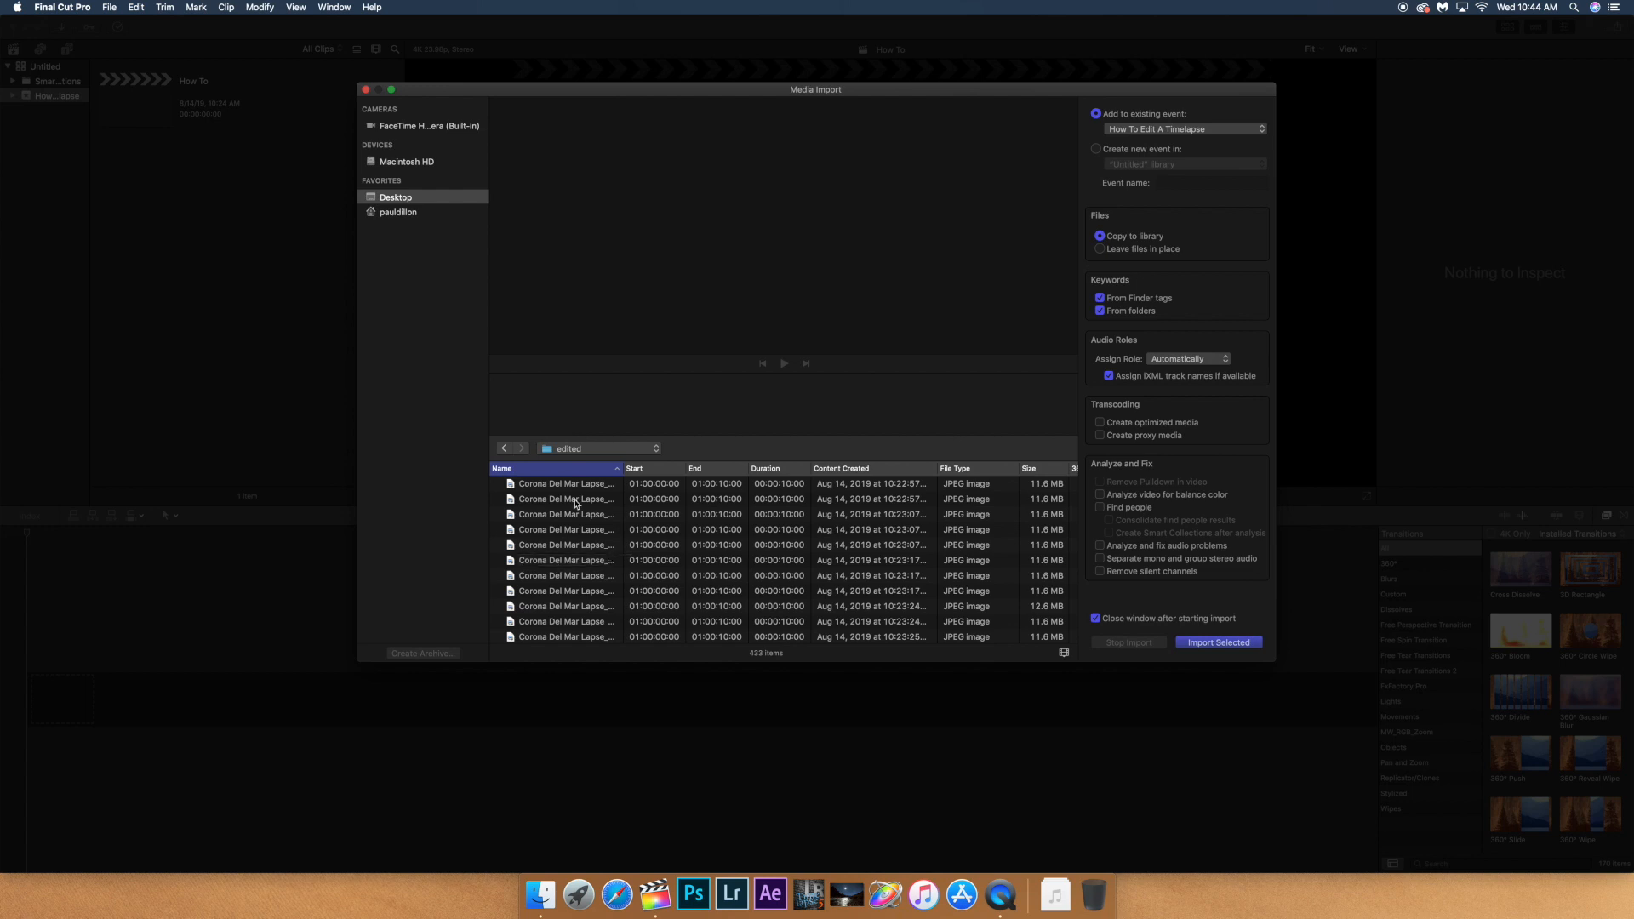
key(super+a)
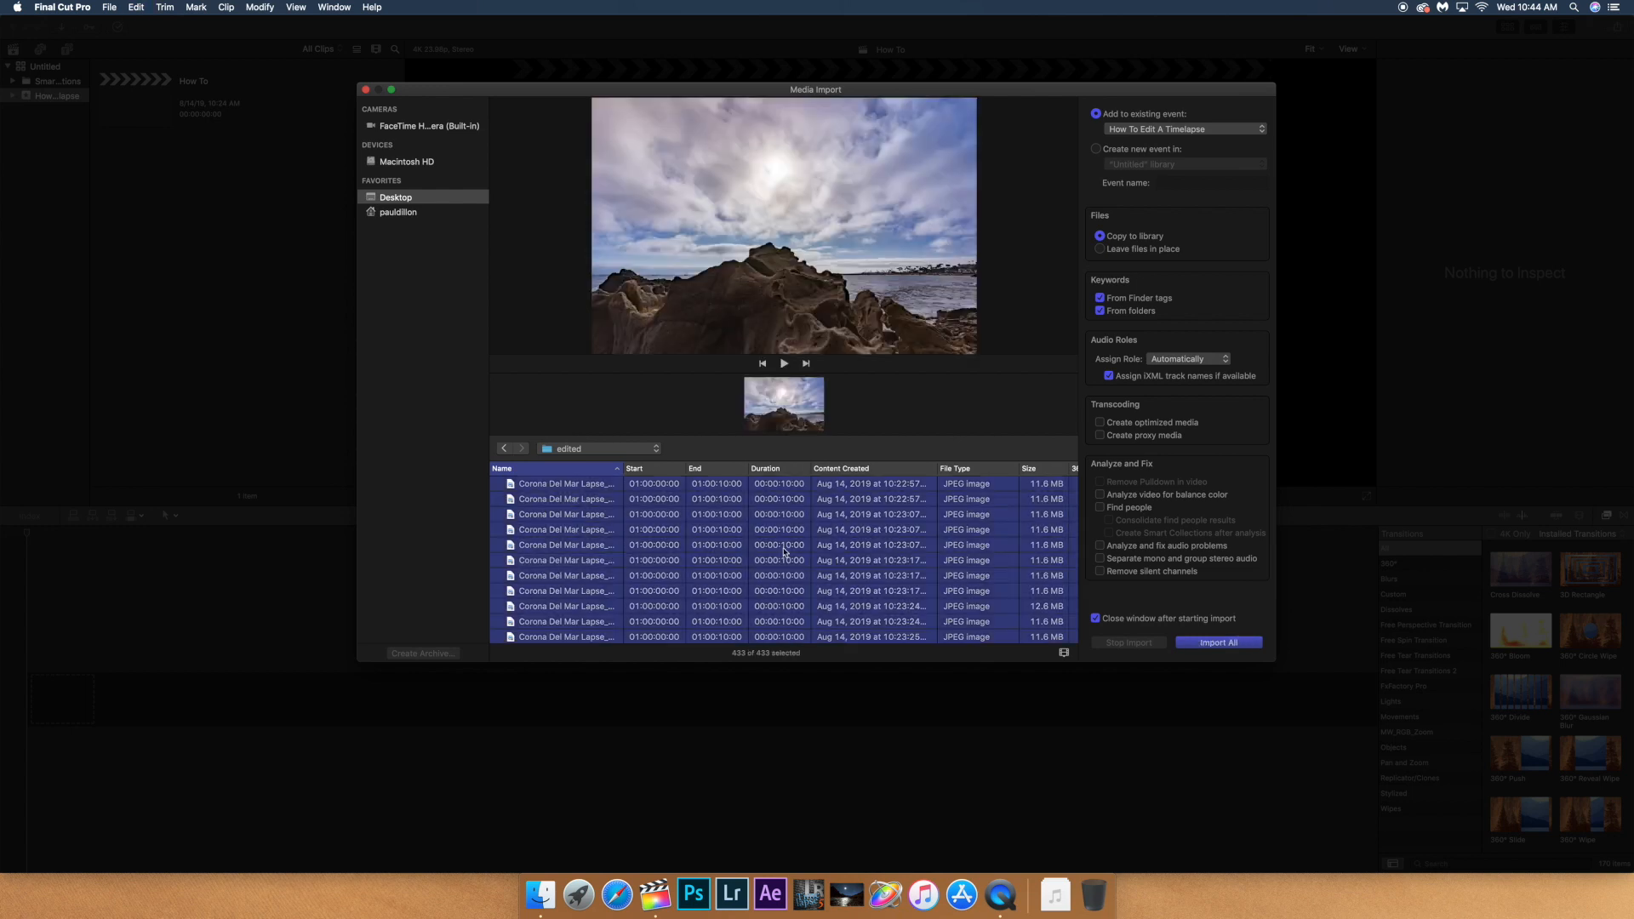
click(1212, 643)
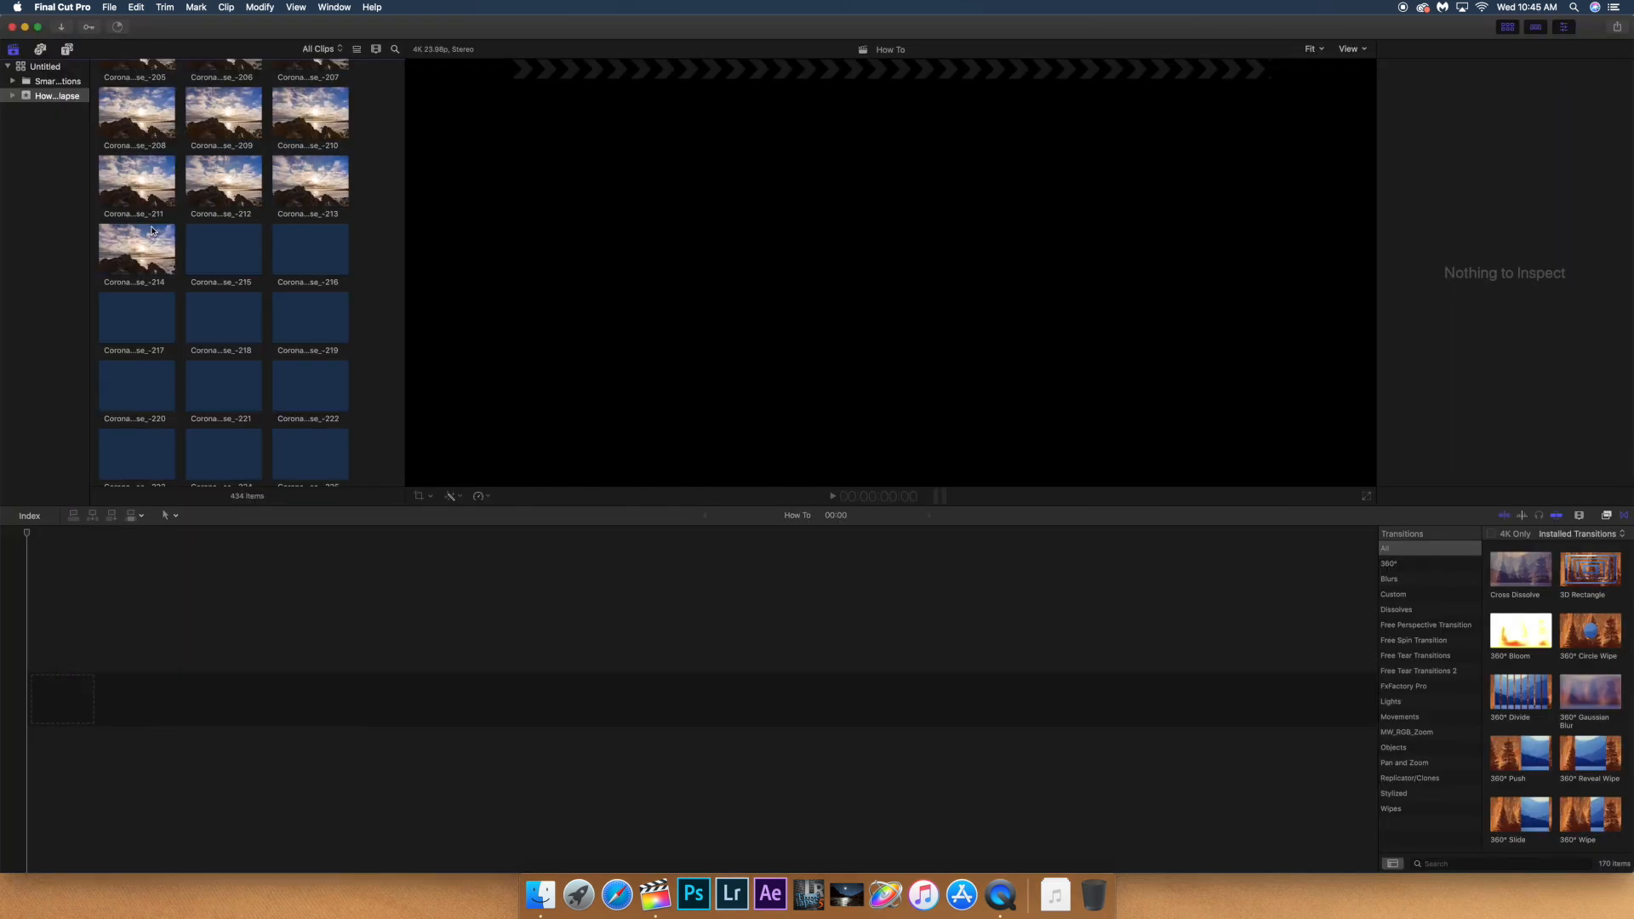
- Select all imported Corona Del Mar Lapse stills, append them to the How To timeline and place the playhead on an earlier clip
scroll(155, 230, up, 20)
scroll(154, 231, up, 20)
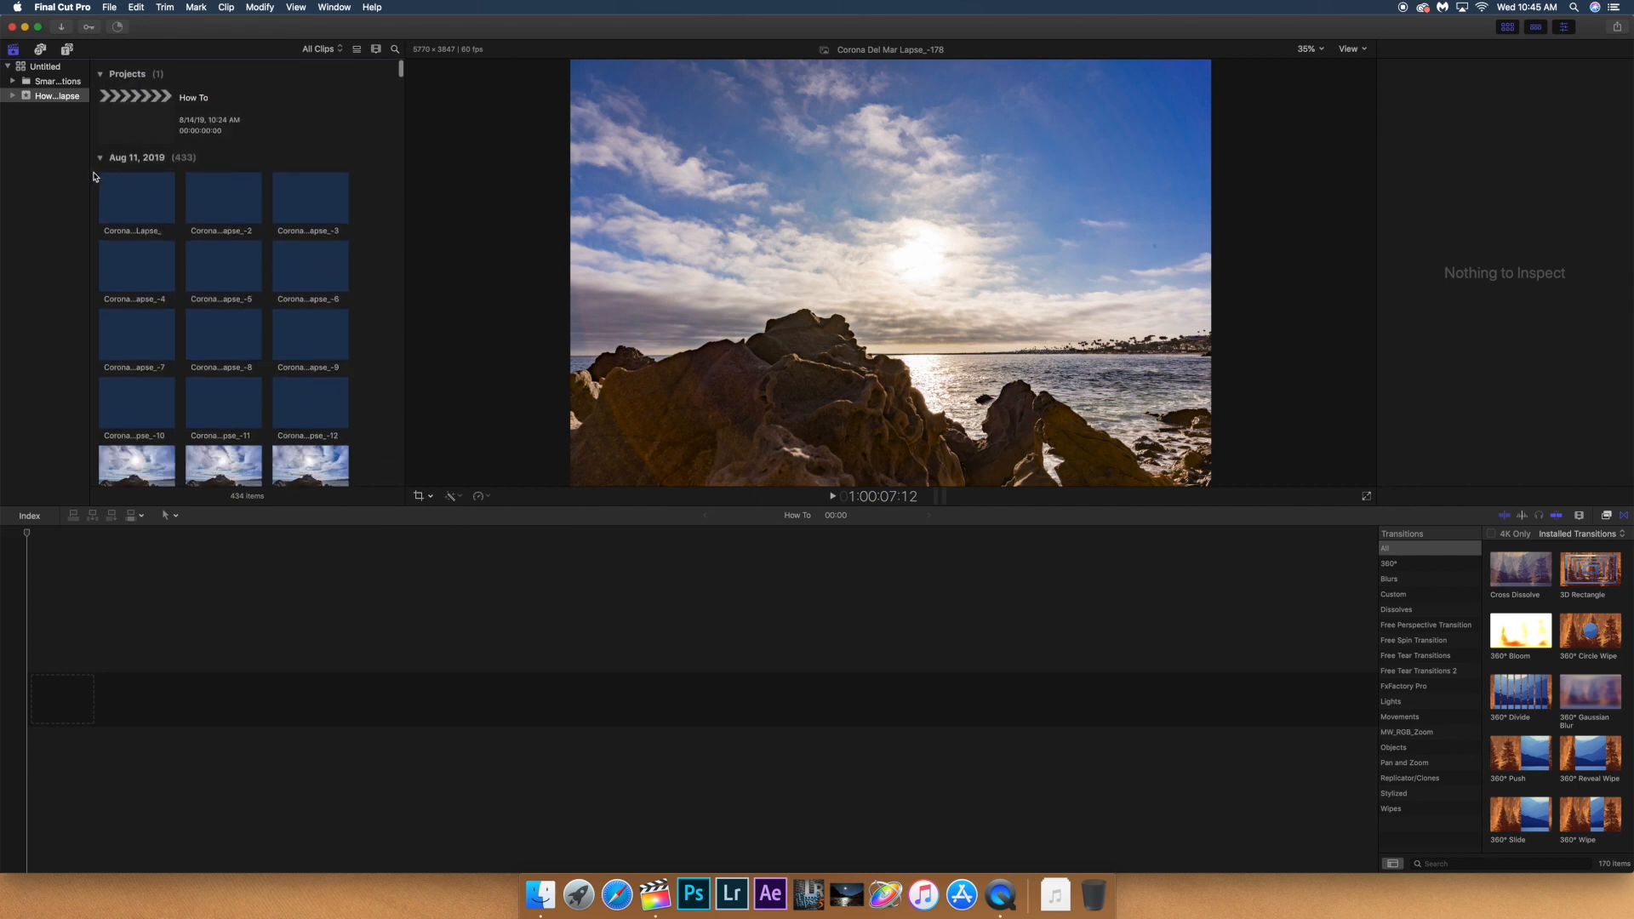
drag(92, 171, 320, 272)
key(super+a)
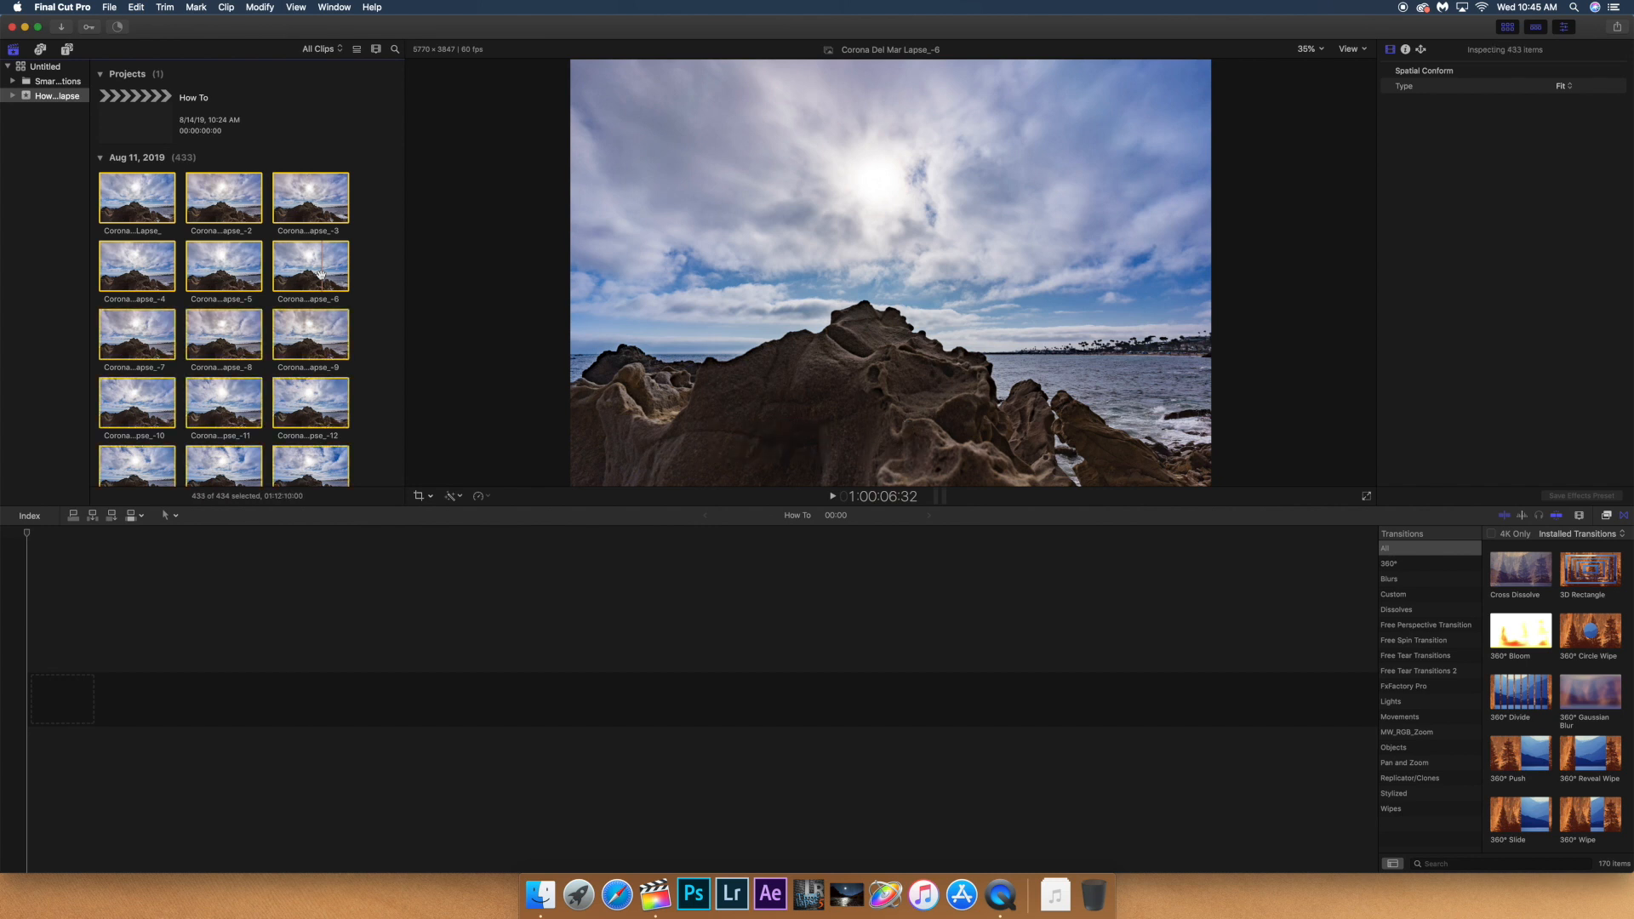
key(e)
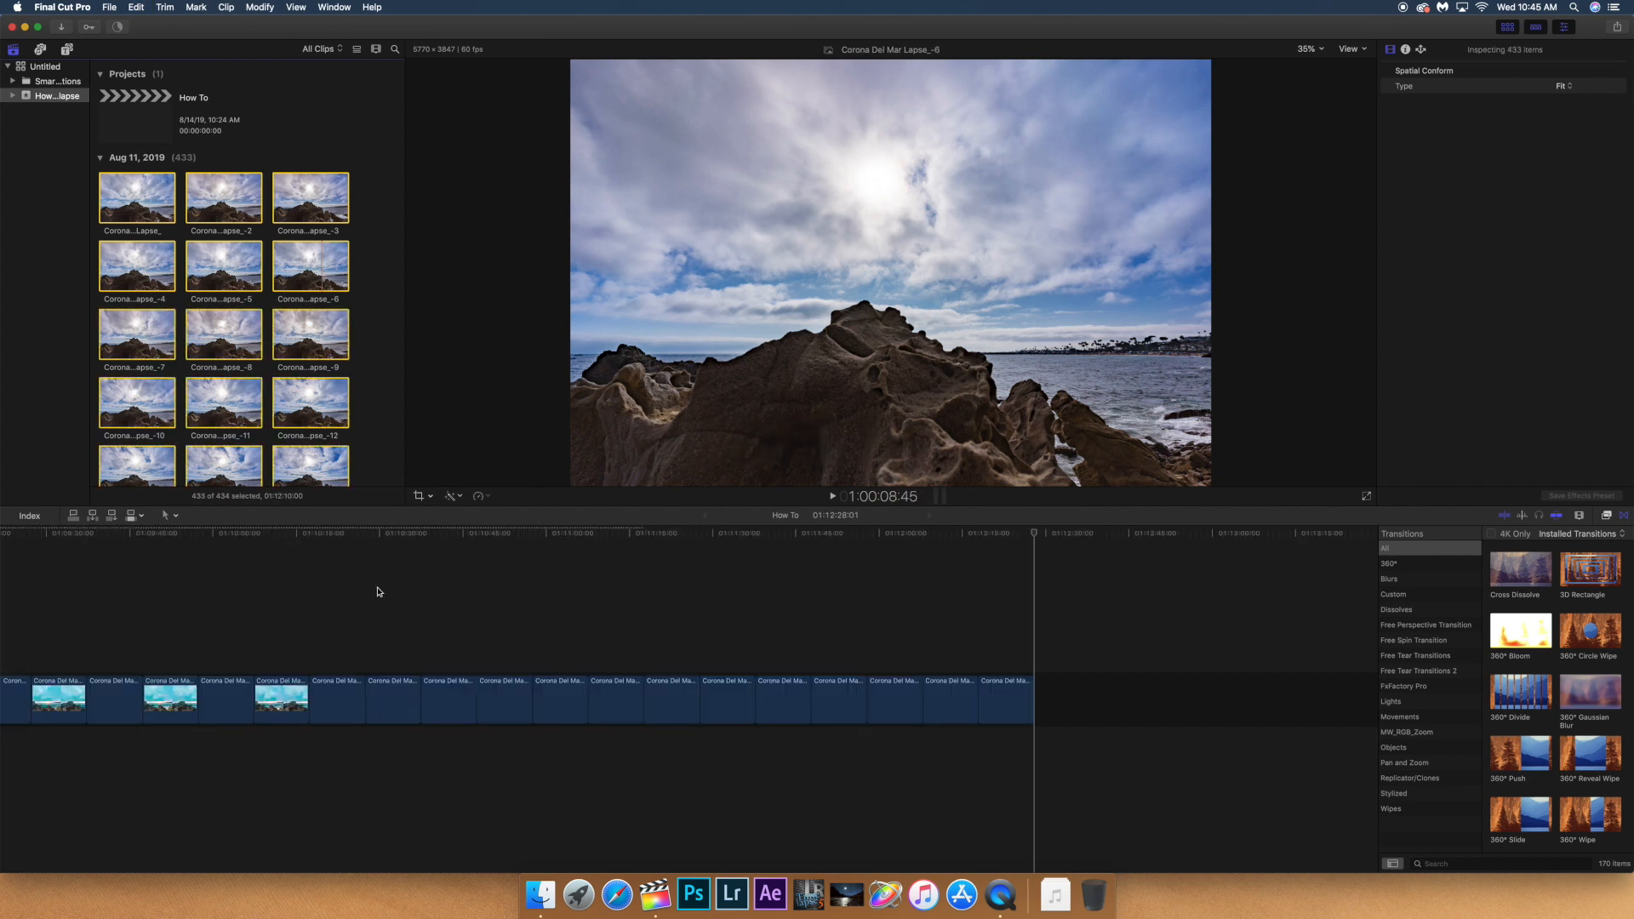
click(577, 534)
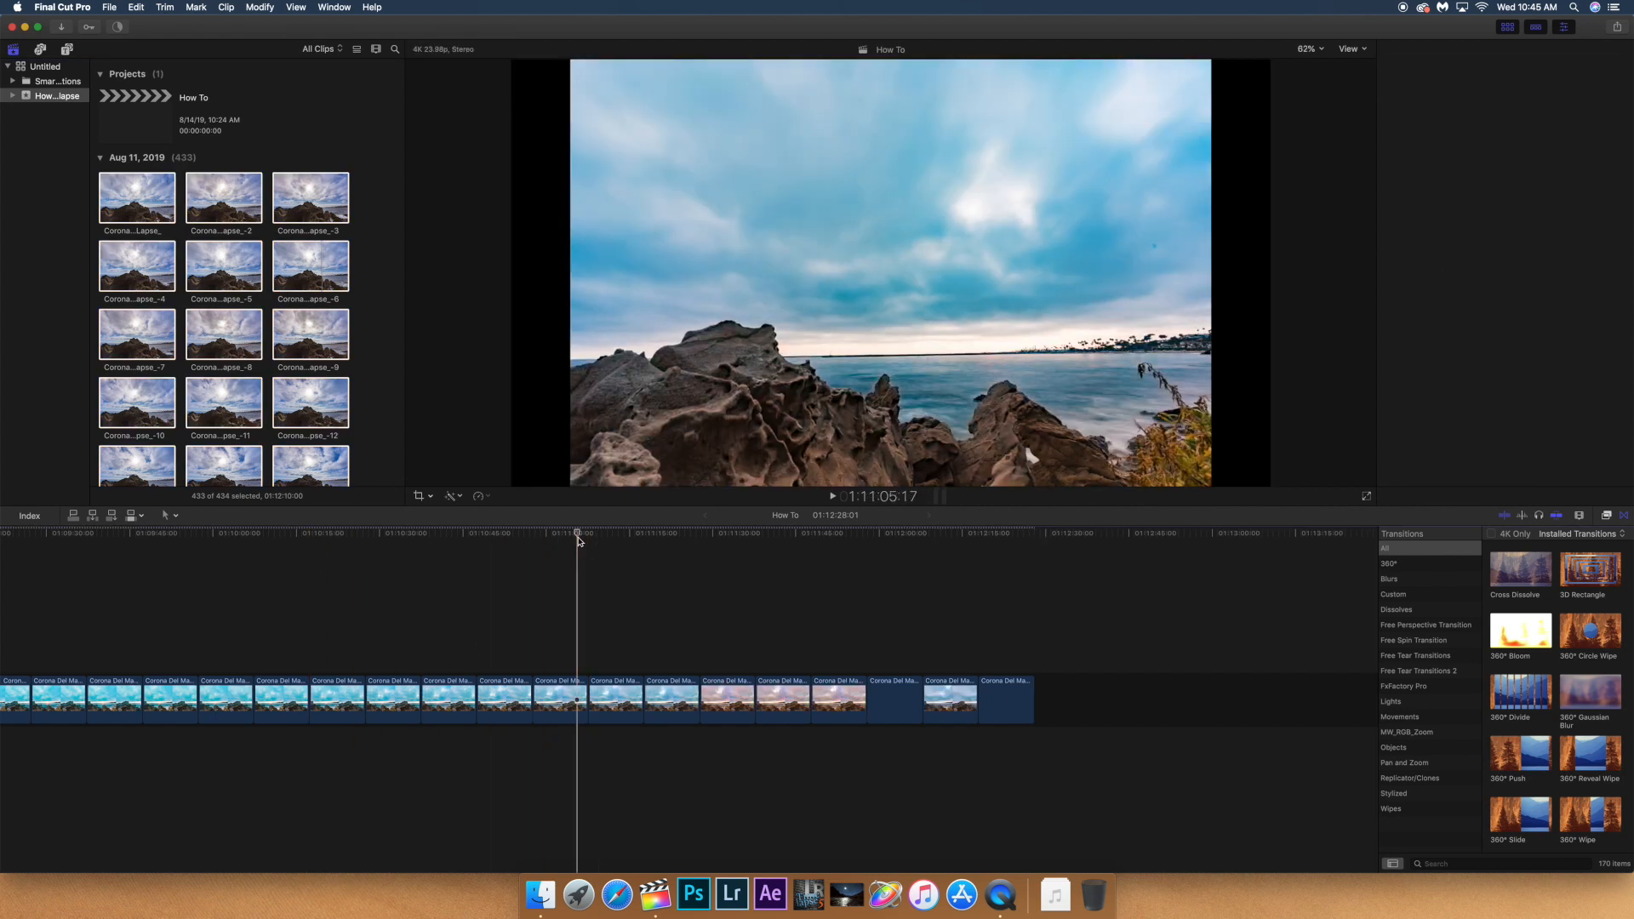
- Select all the stills in the How To timeline and set the duration of each to 1 frame
key(super+a)
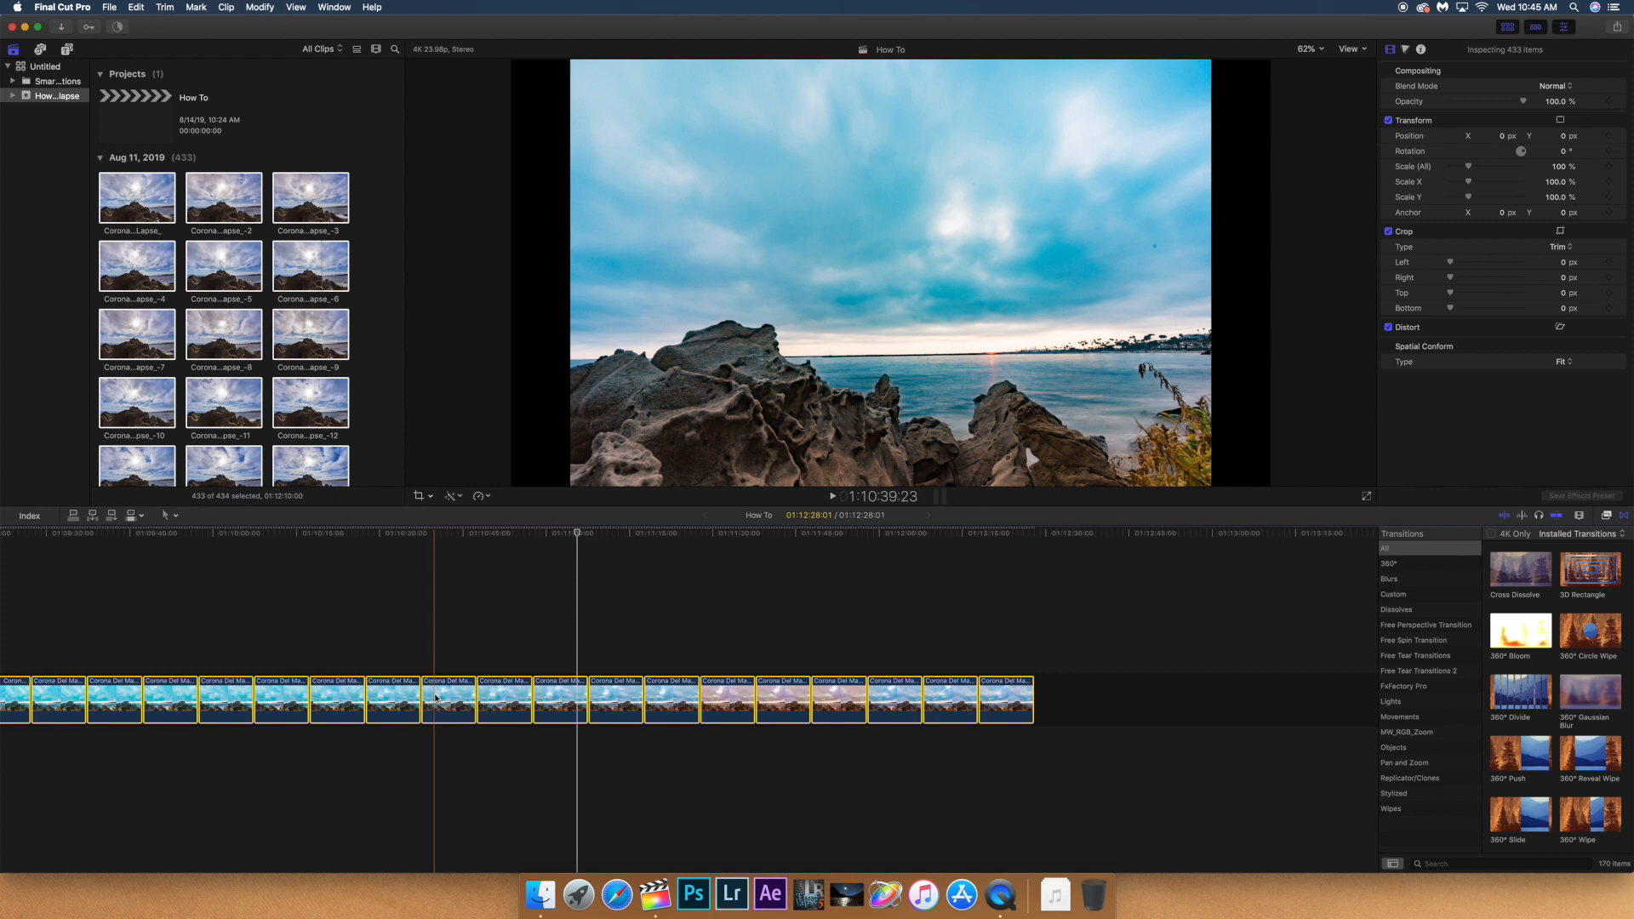
key(ctrl+d)
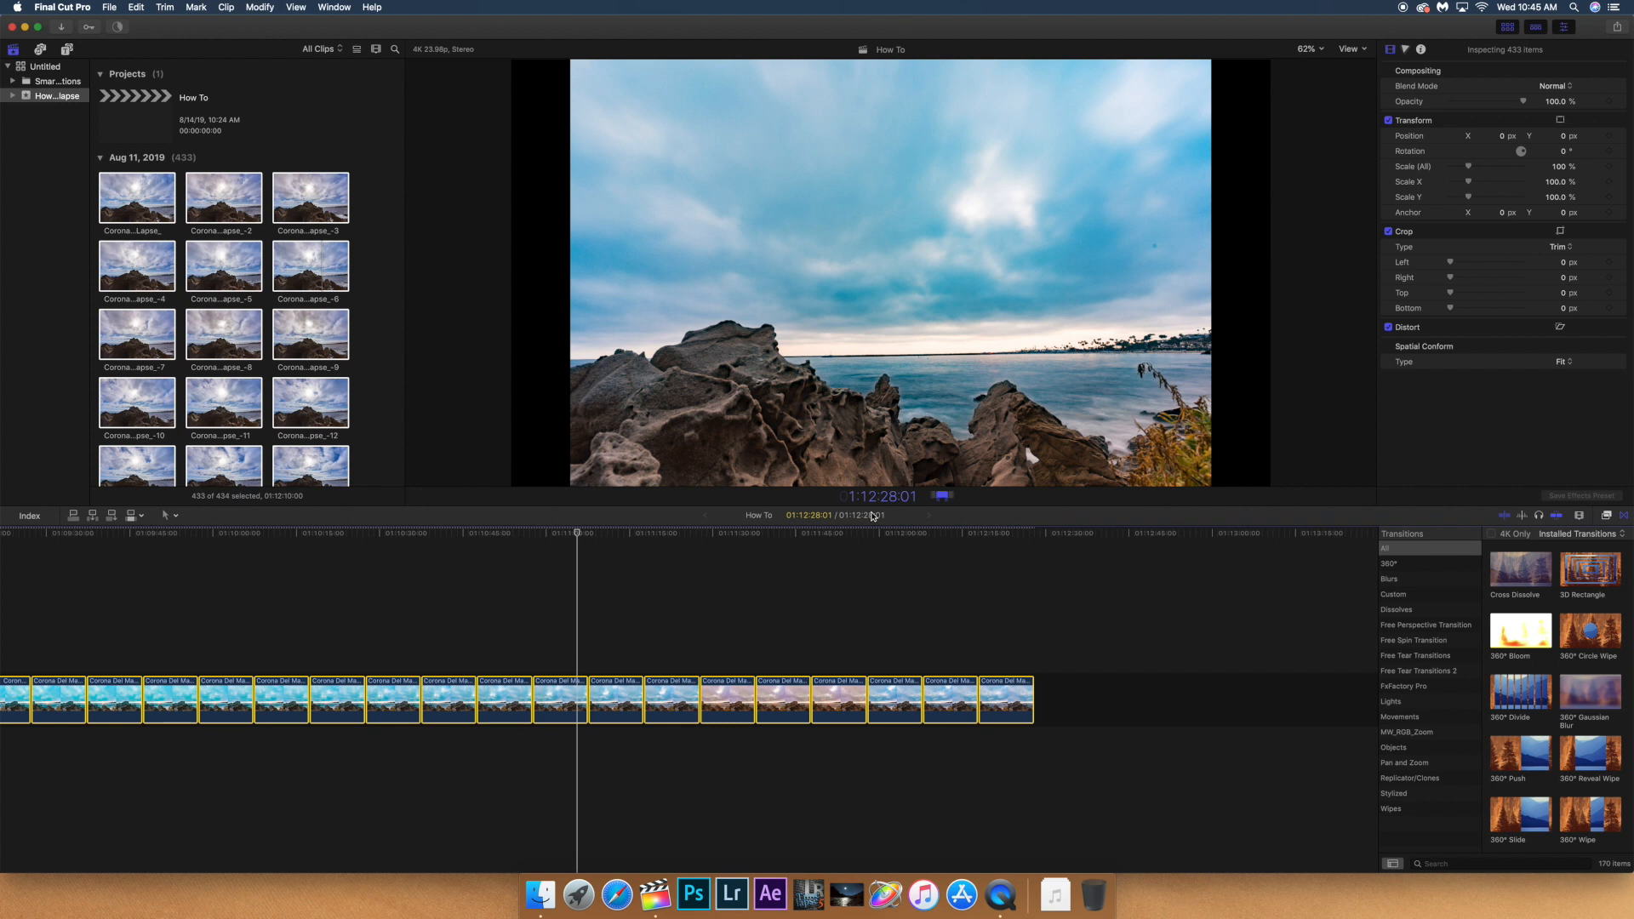
text(1)
key(Return)
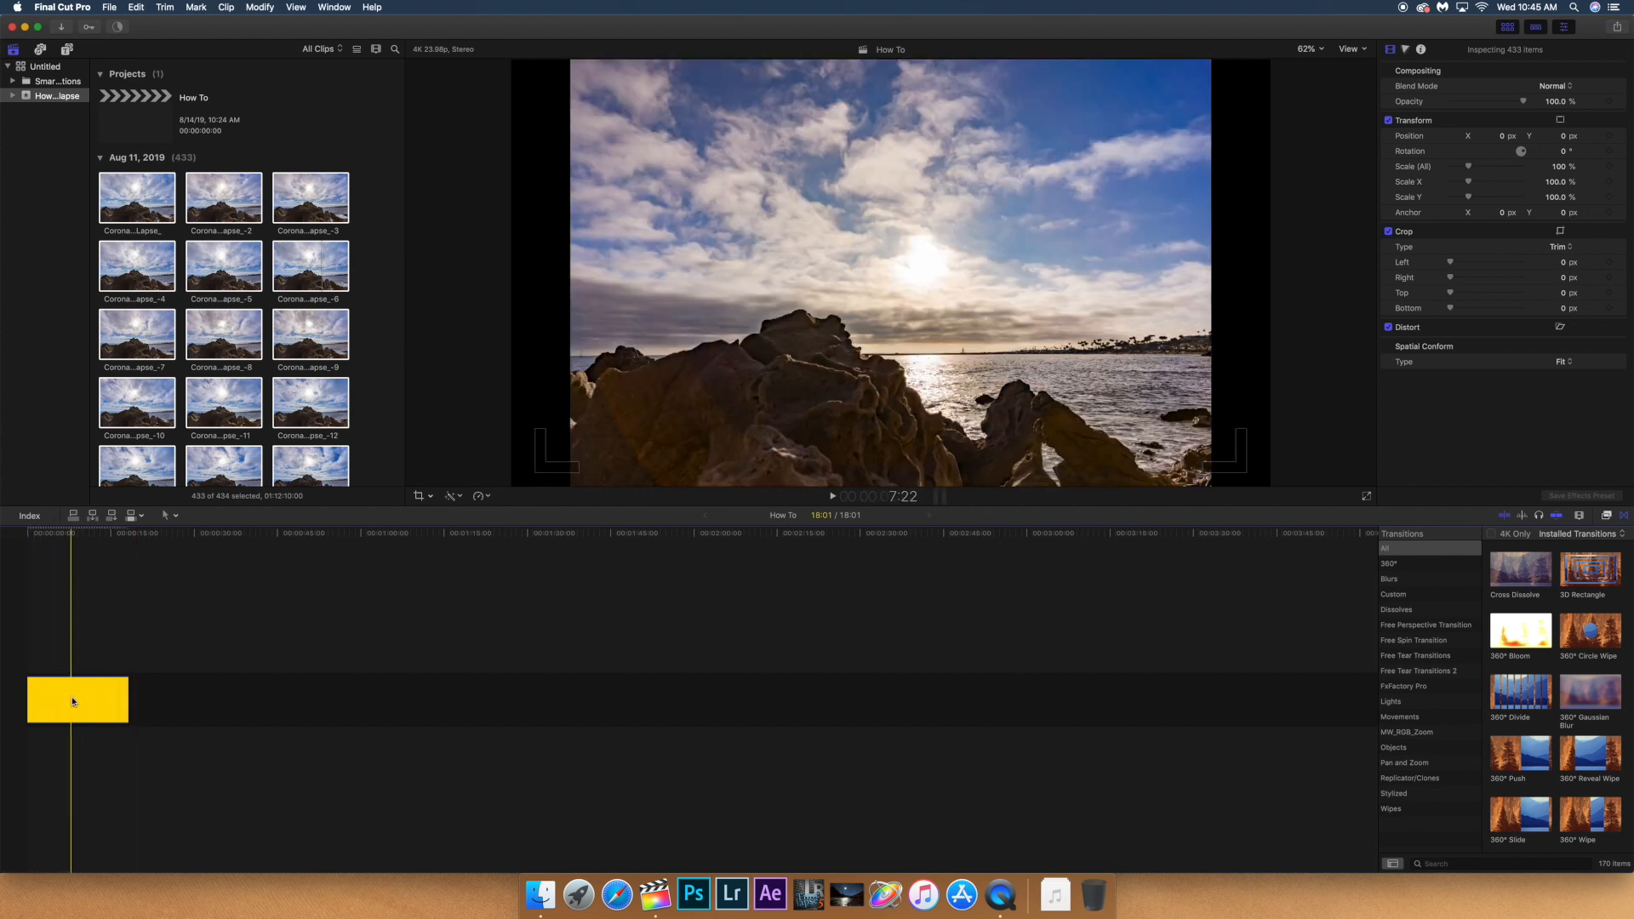
- Combine the selected one-frame stills into a compound clip named How To Clip in the How To Edit A Timelapse event
right_click(72, 679)
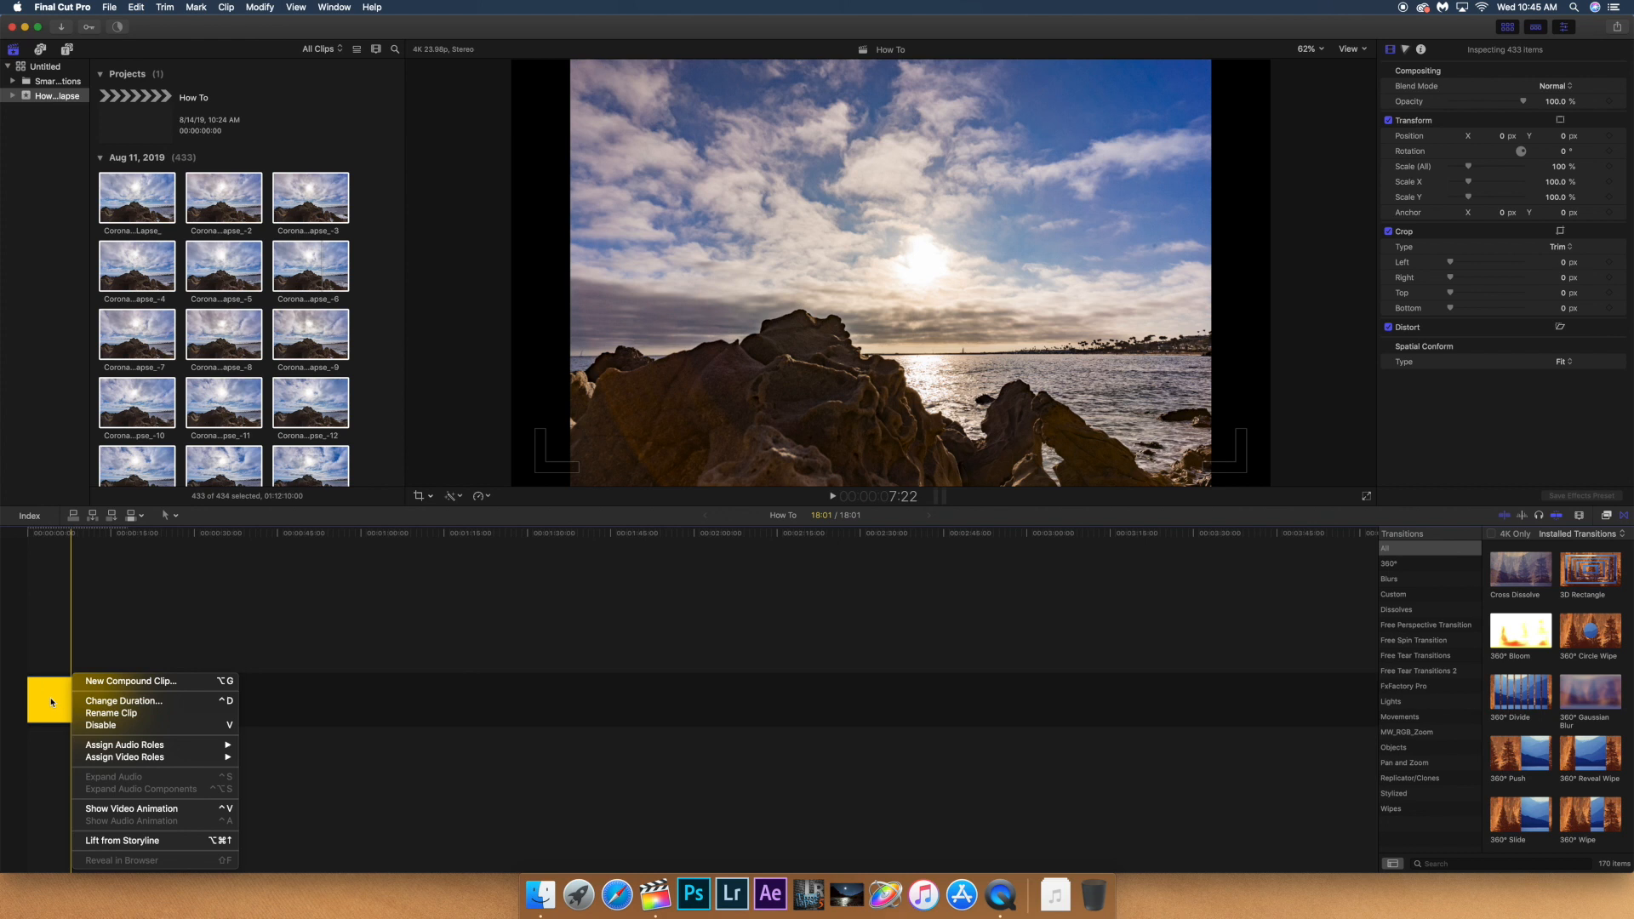
click(99, 681)
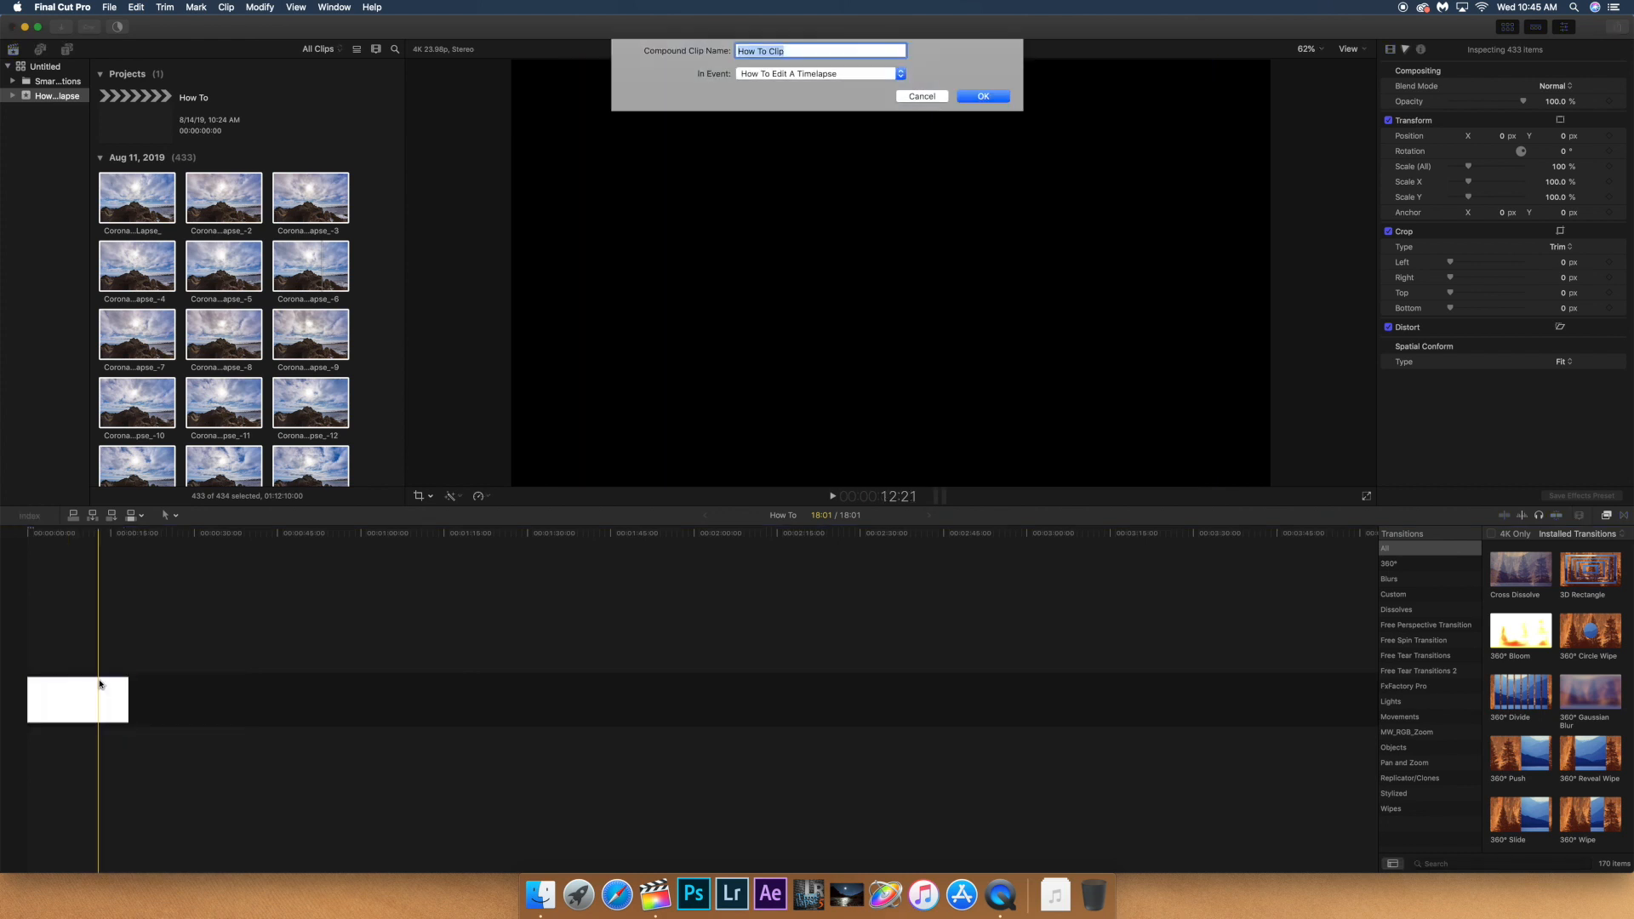
key(Return)
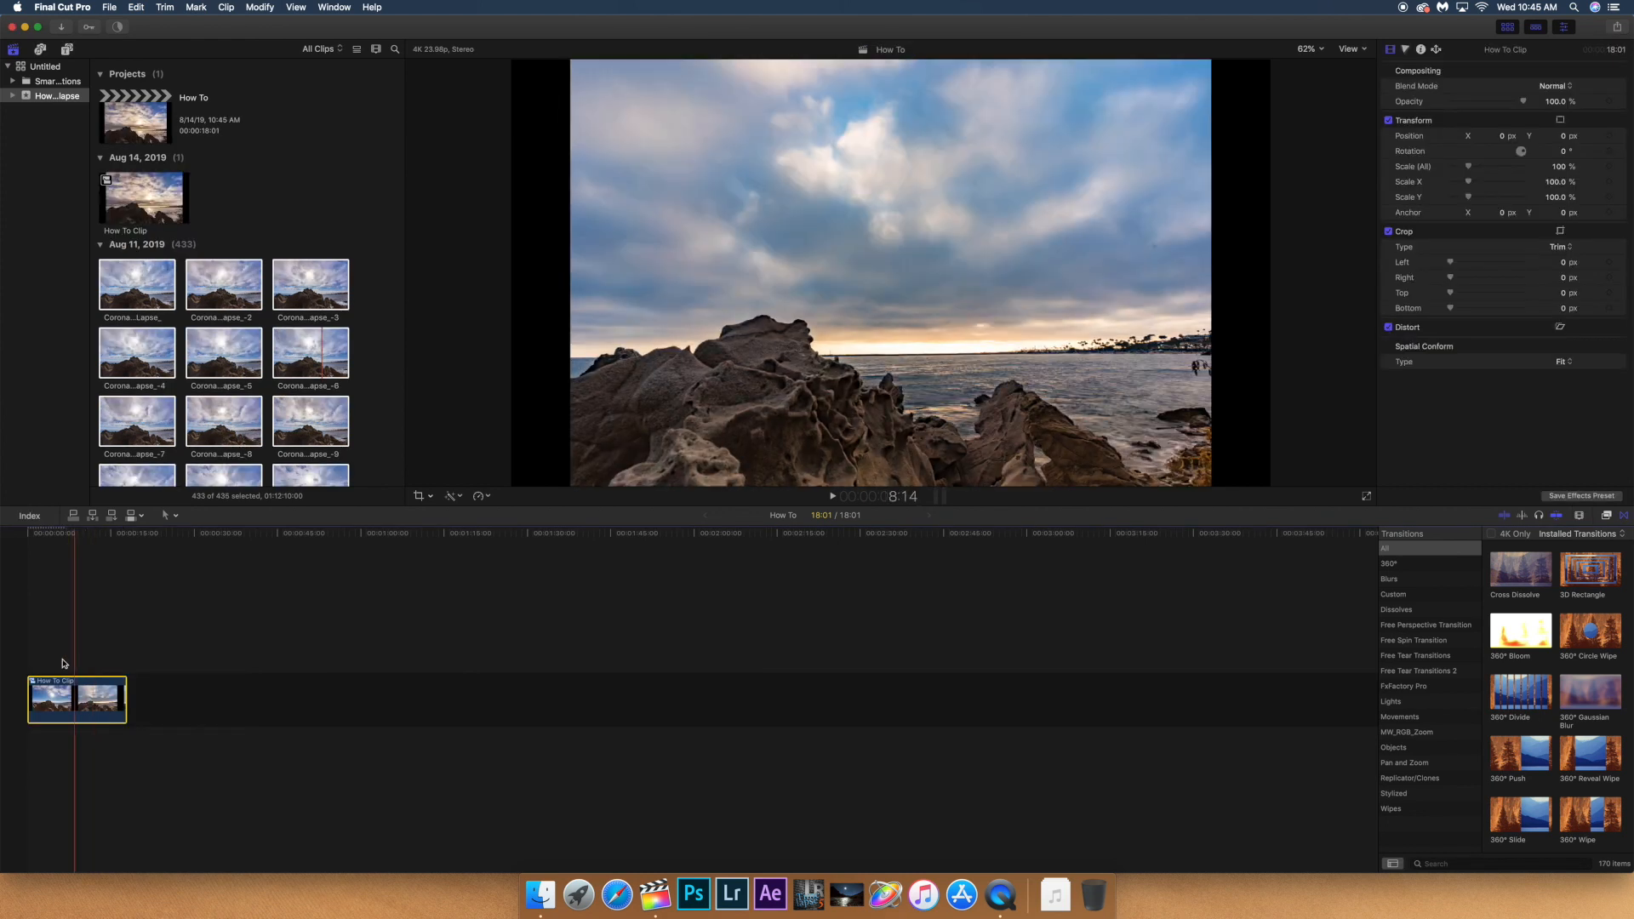
- Delete the selected Corona Del Mar Lapse stills from the event browser, keeping the project and the compound clip
mouse_move(84, 717)
mouse_down()
mouse_move(201, 672)
mouse_move(64, 702)
mouse_up()
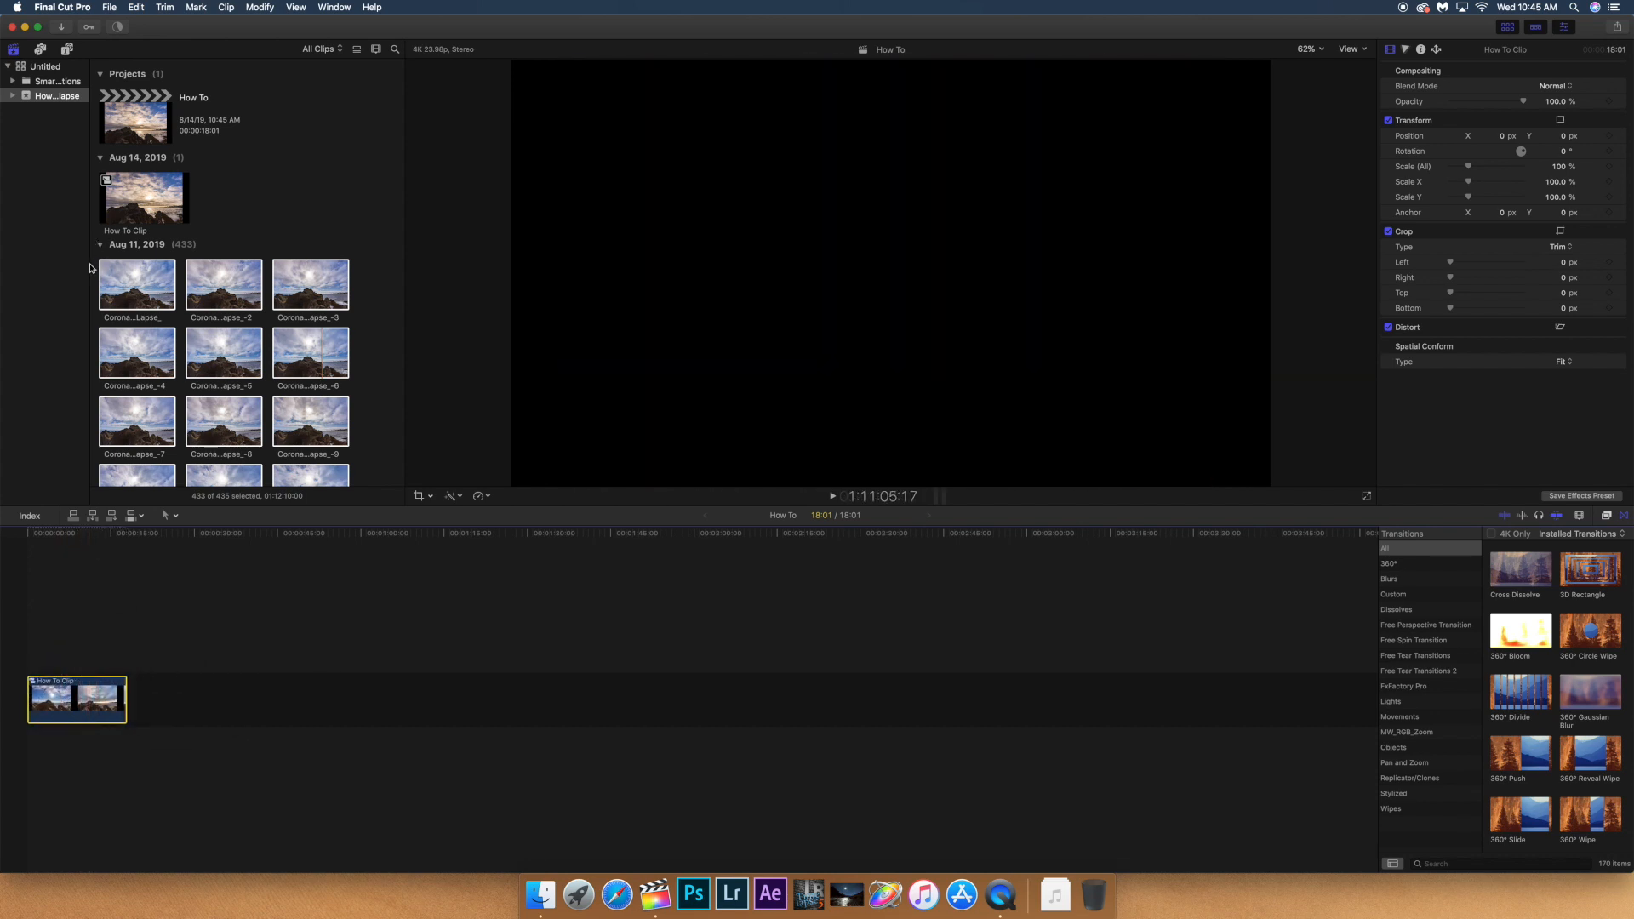
click(230, 294)
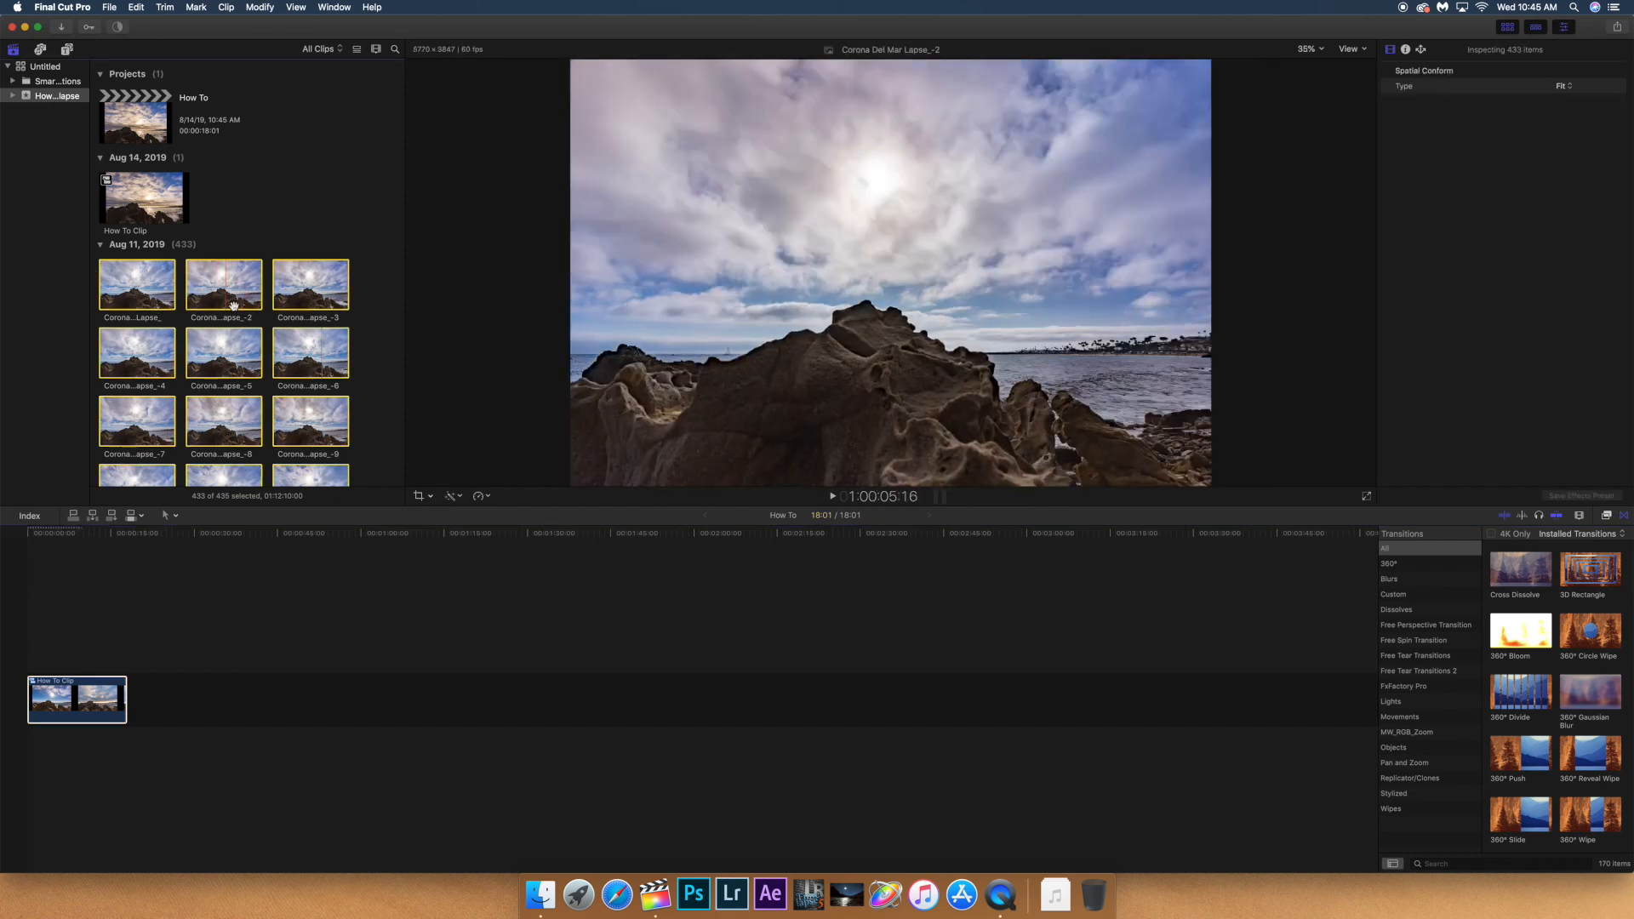
key(super+BackSpace)
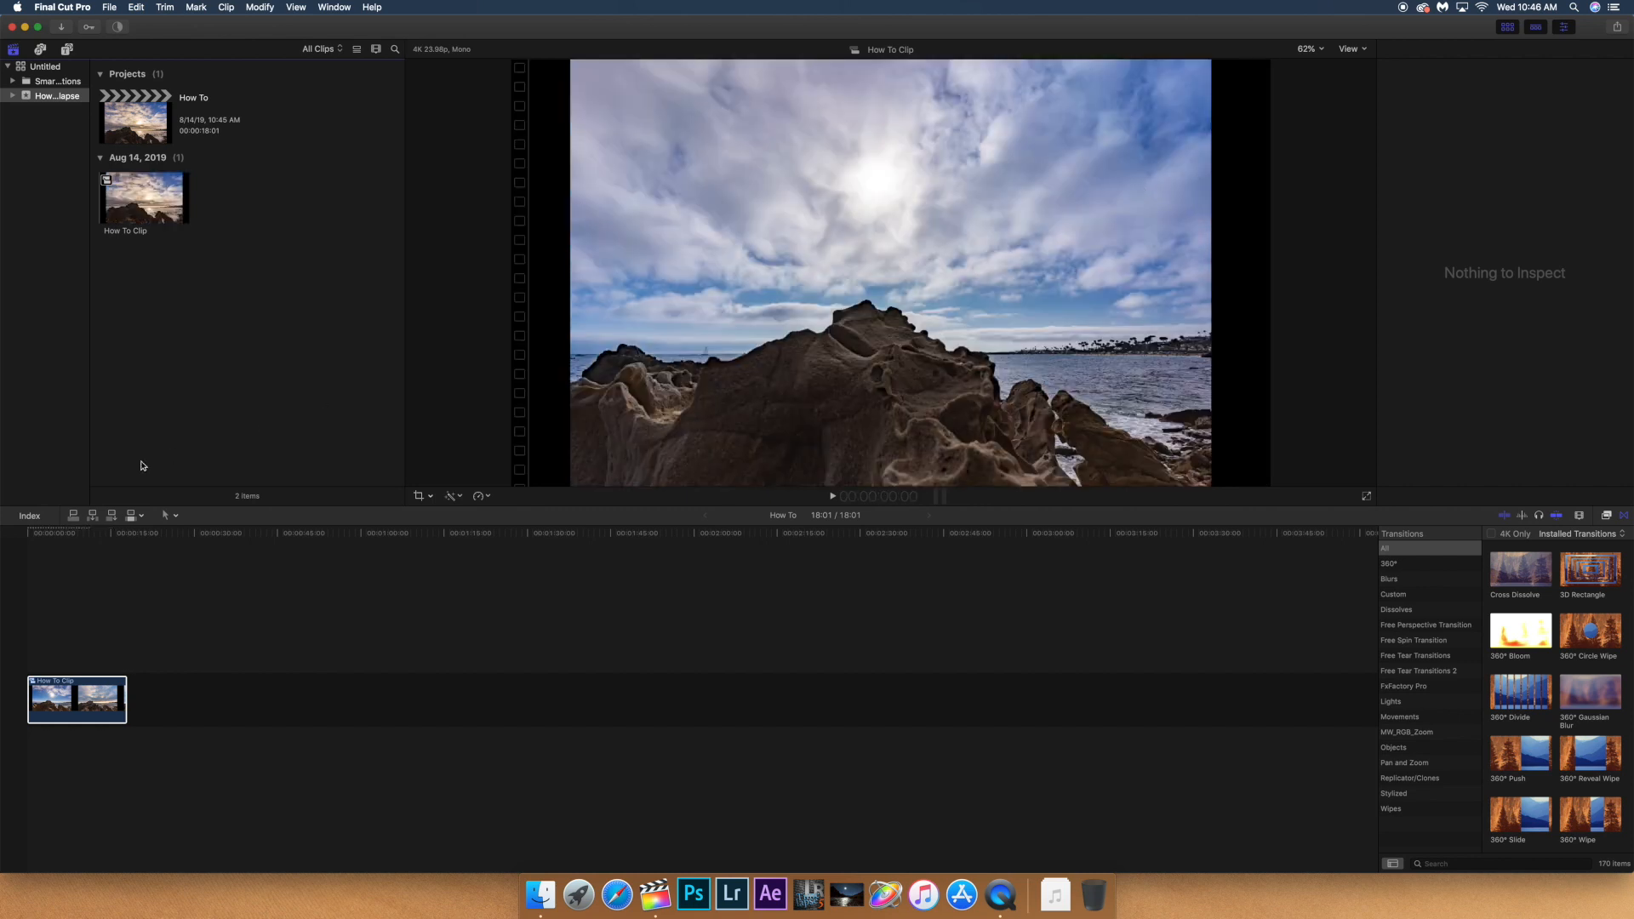
- Scale the How To Clip in the timeline uniformly to 120% so it fills the frame
click(40, 698)
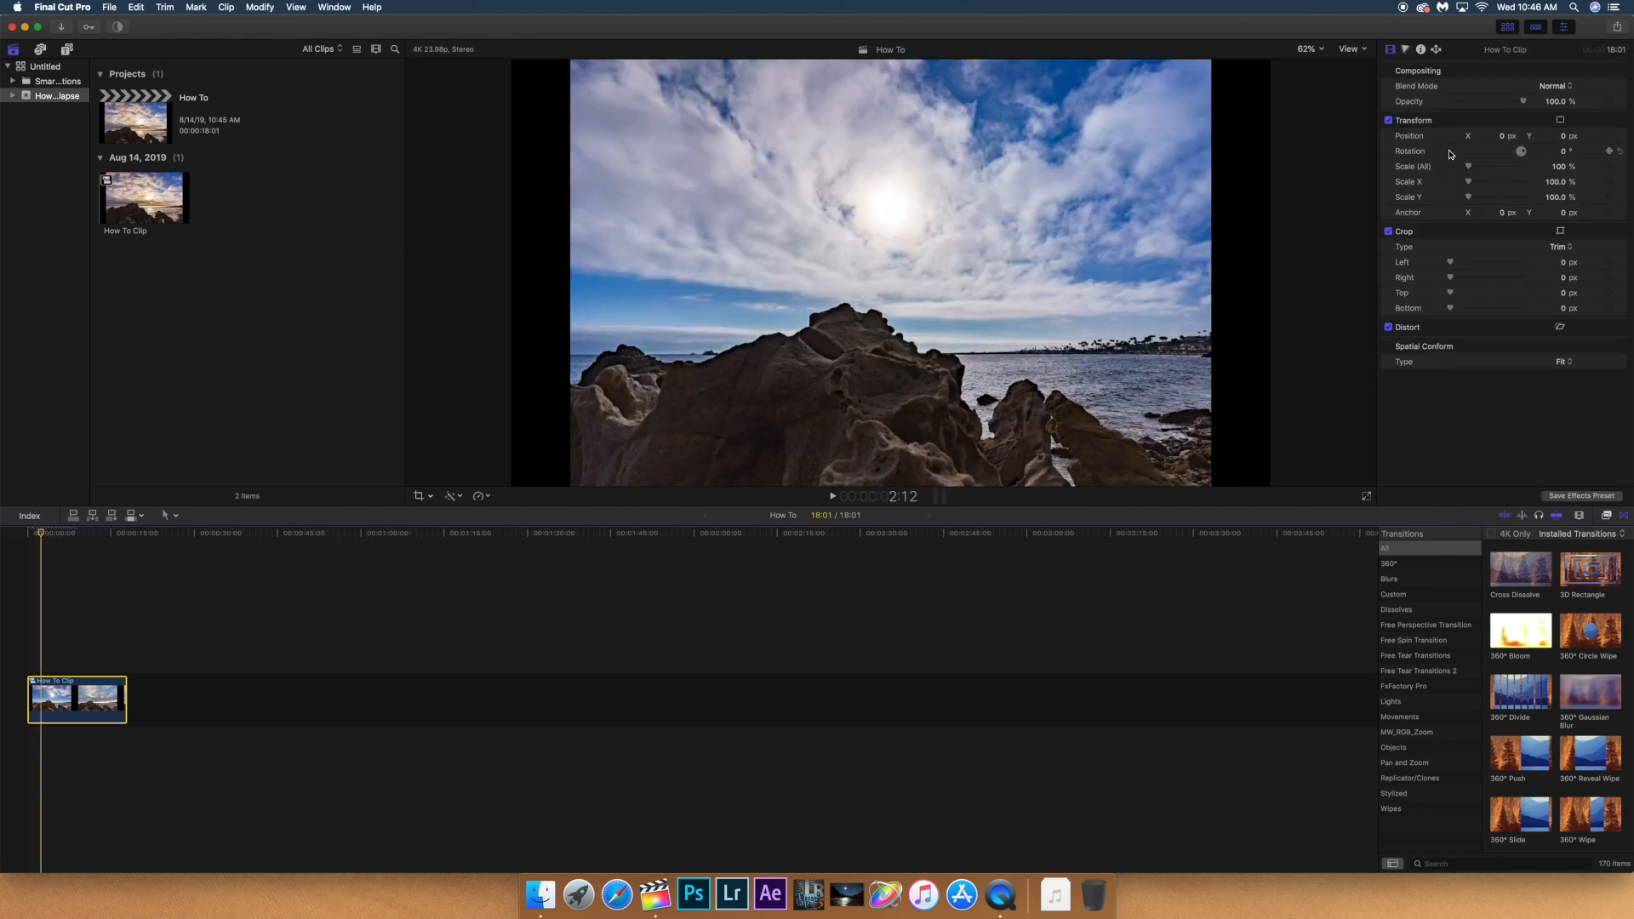
click(1558, 167)
text(120)
key(Return)
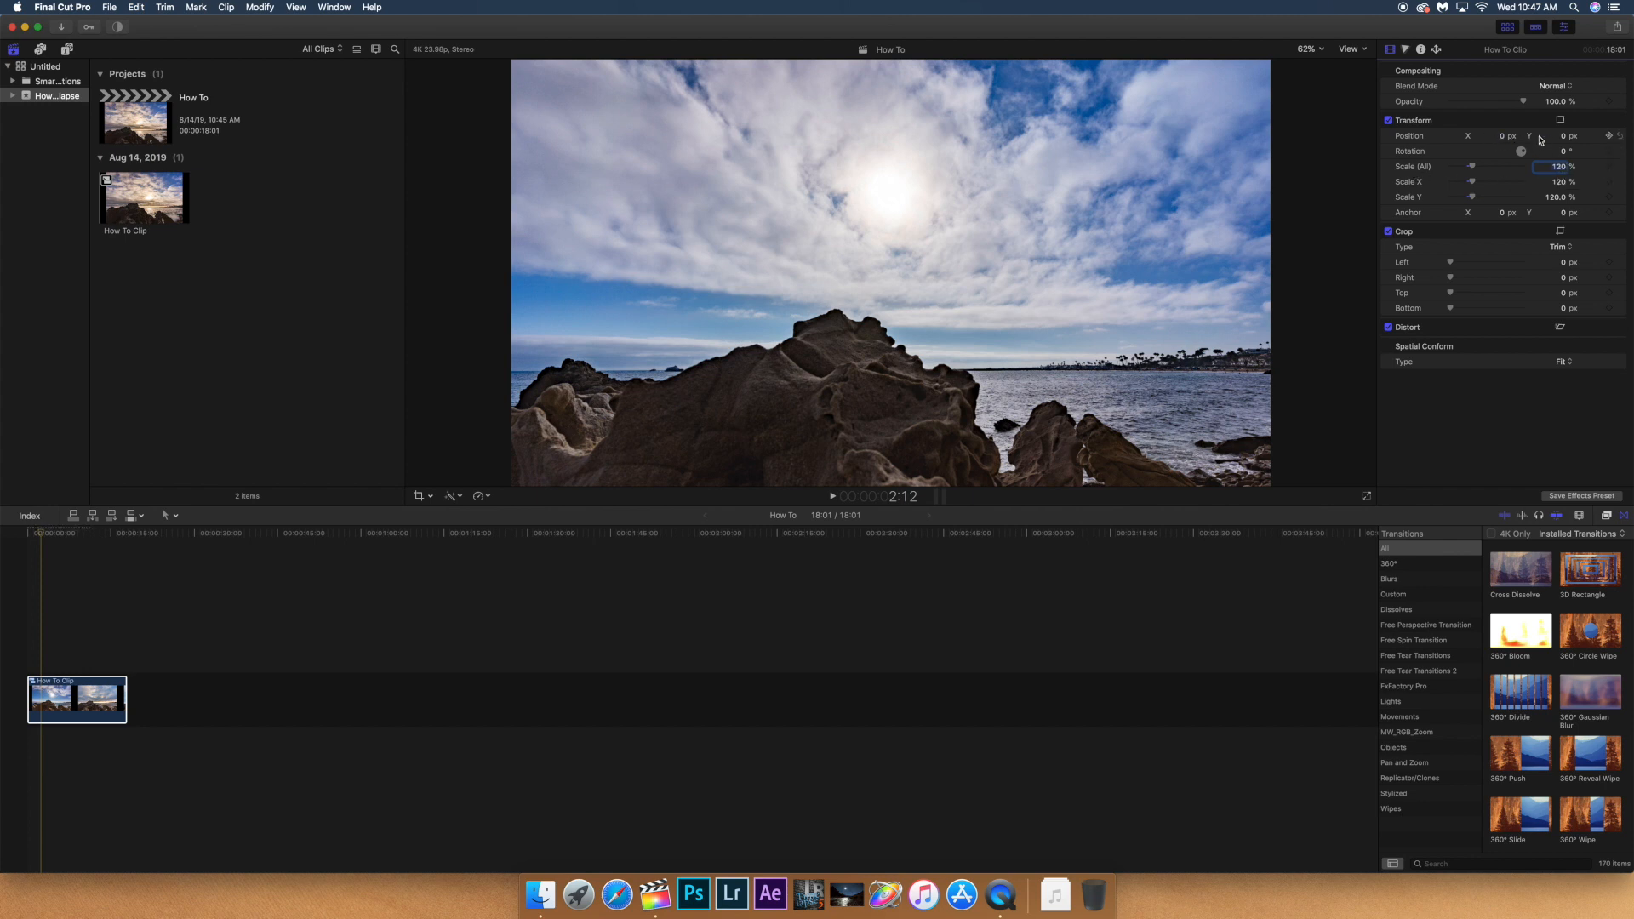
- Try shifting the How To Clip horizontally and restore its X position to 0 px
drag(1501, 136, 1430, 136)
click(1498, 136)
text(0)
key(Return)
- Play the scaled timelapse from the 2:12 position to preview its motion and framing
click(40, 535)
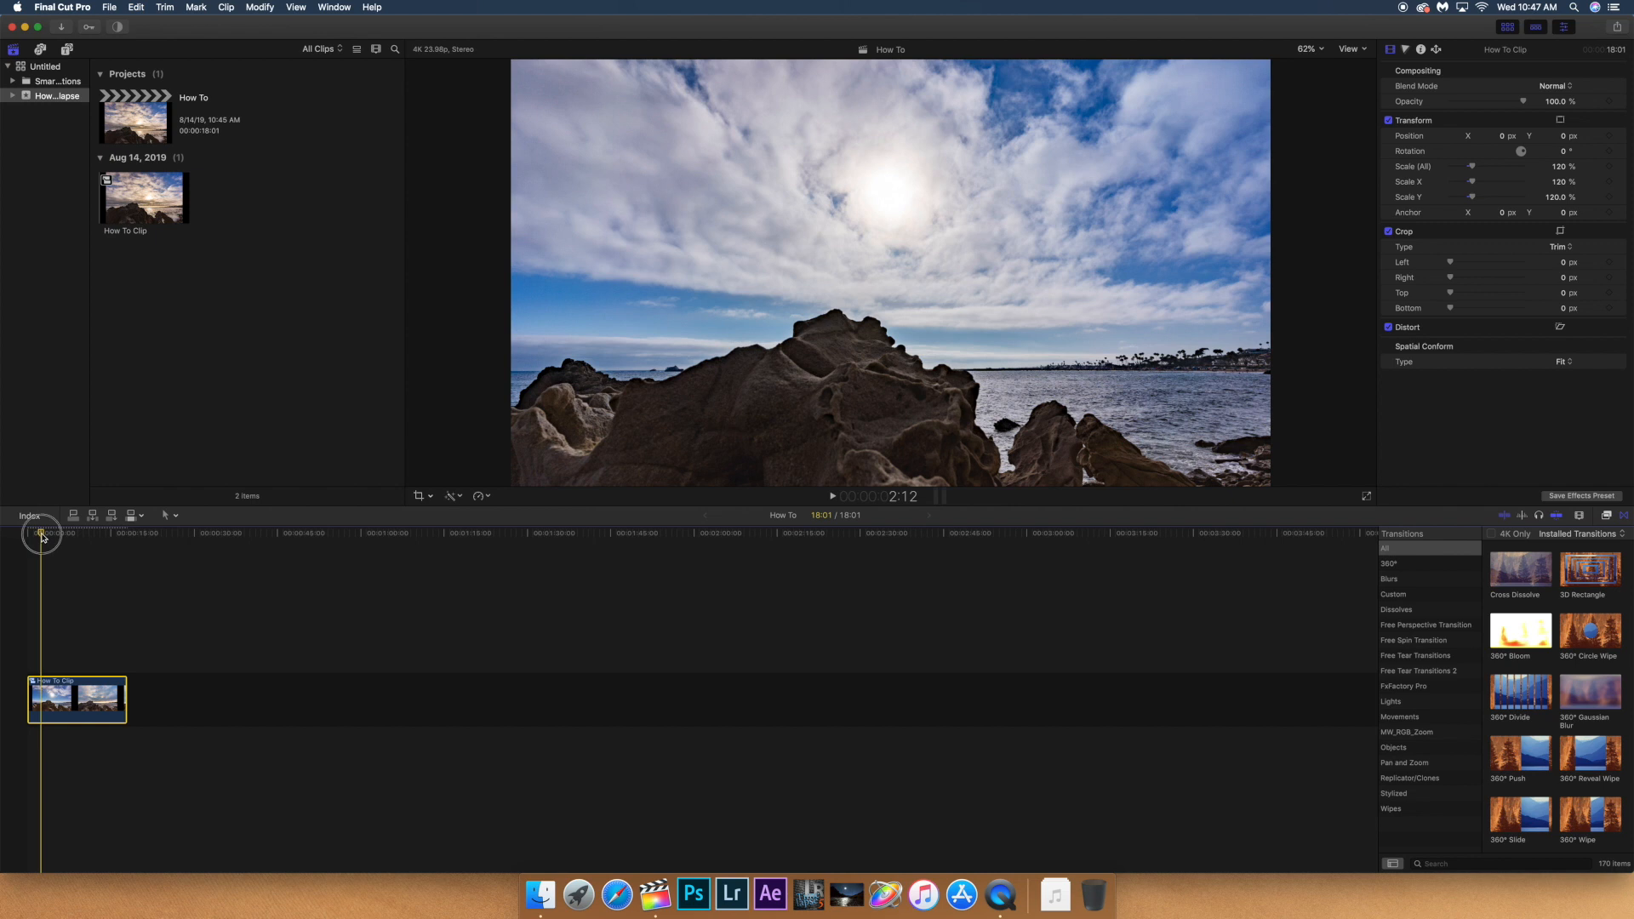
key(space)
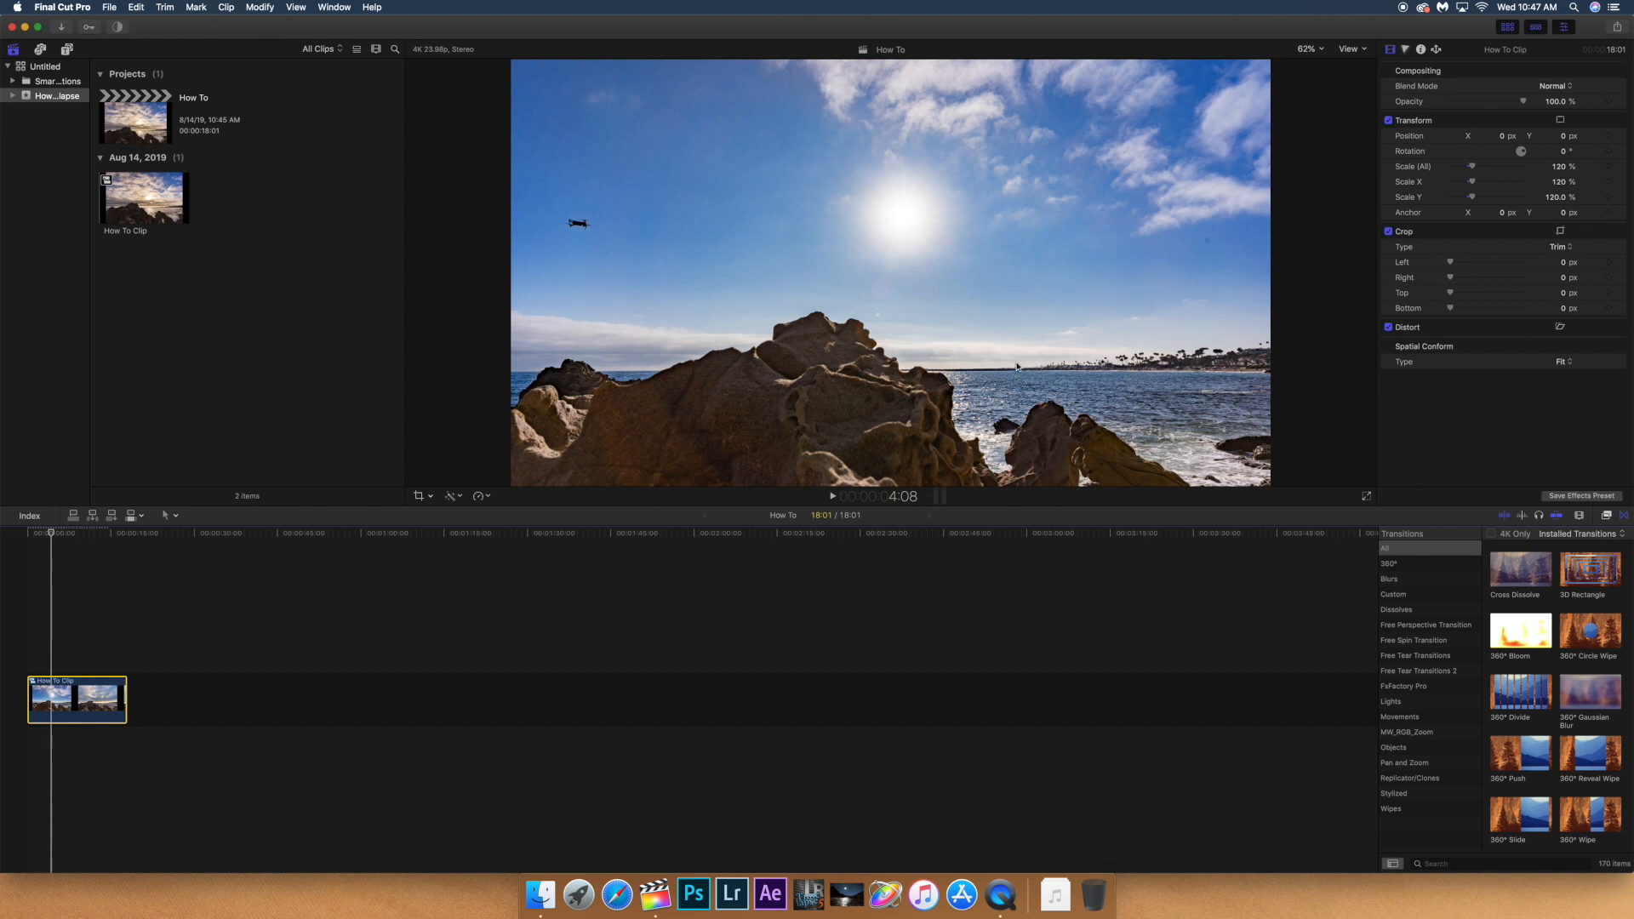
- Apply a Ken Burns crop with the default start and end frames to the How To Clip and return the playhead to the beginning
click(1560, 230)
click(930, 471)
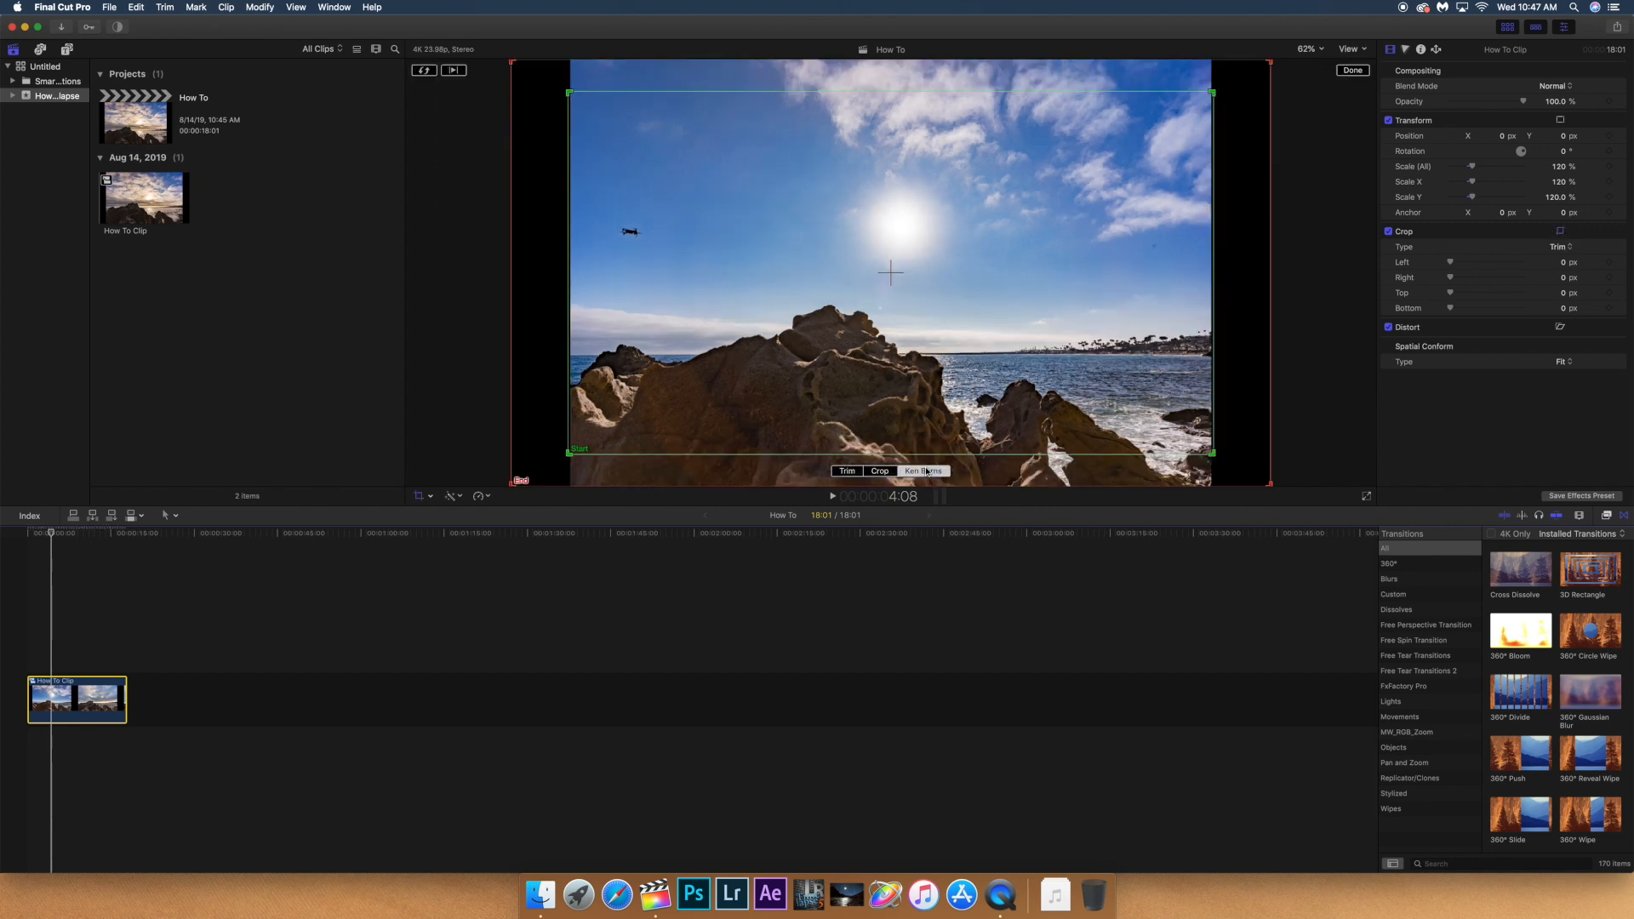
drag(836, 294, 842, 293)
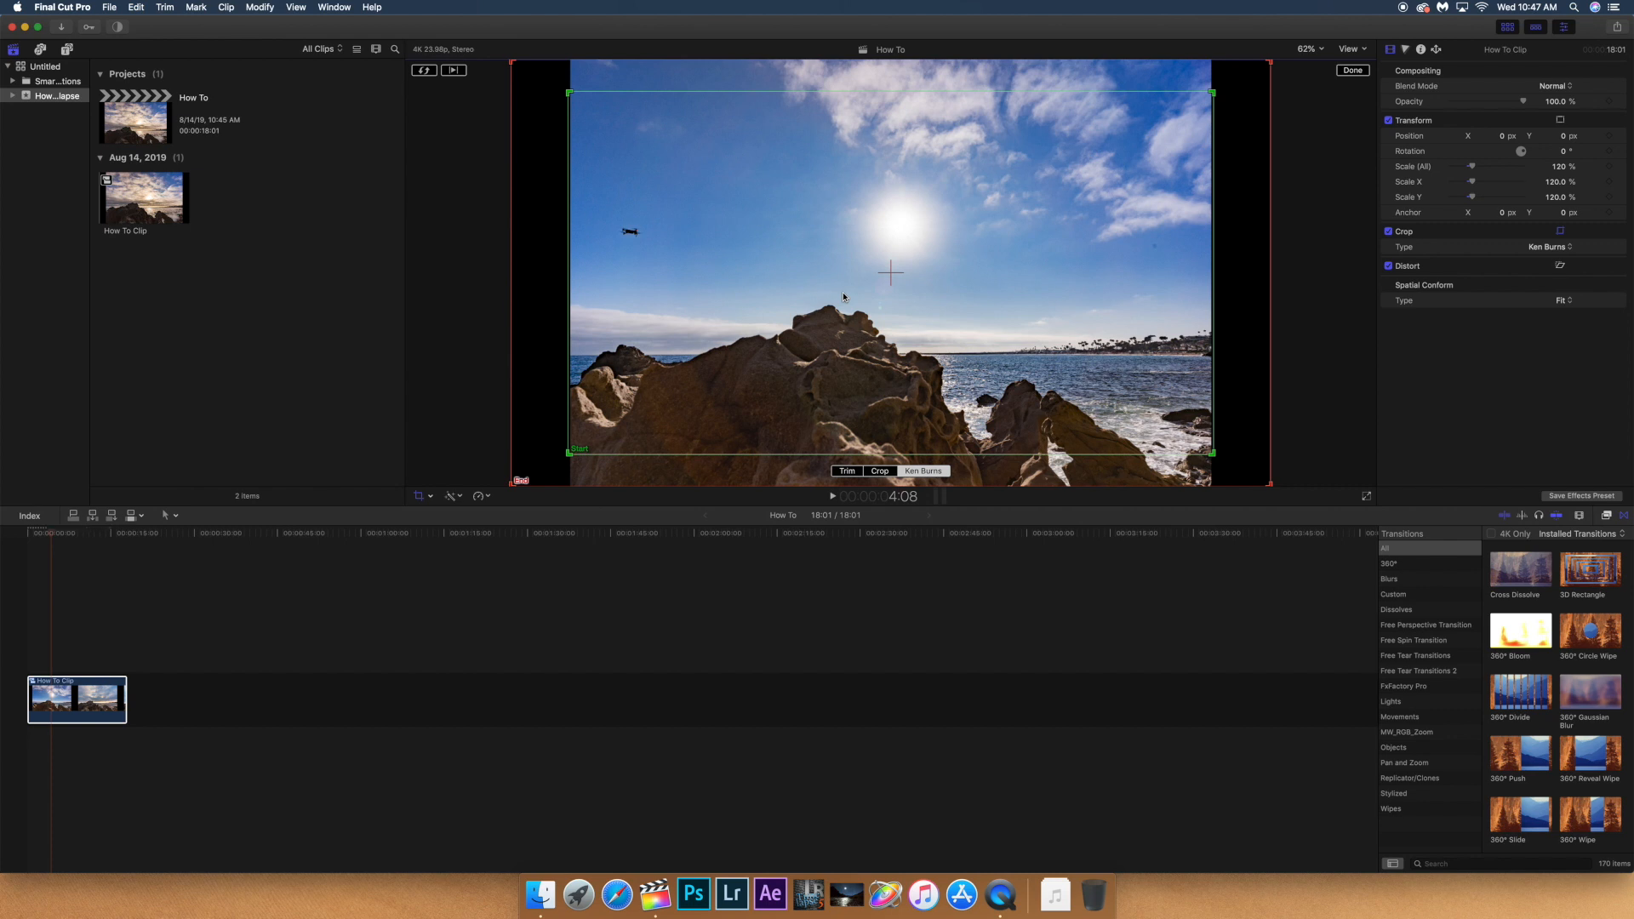
click(25, 534)
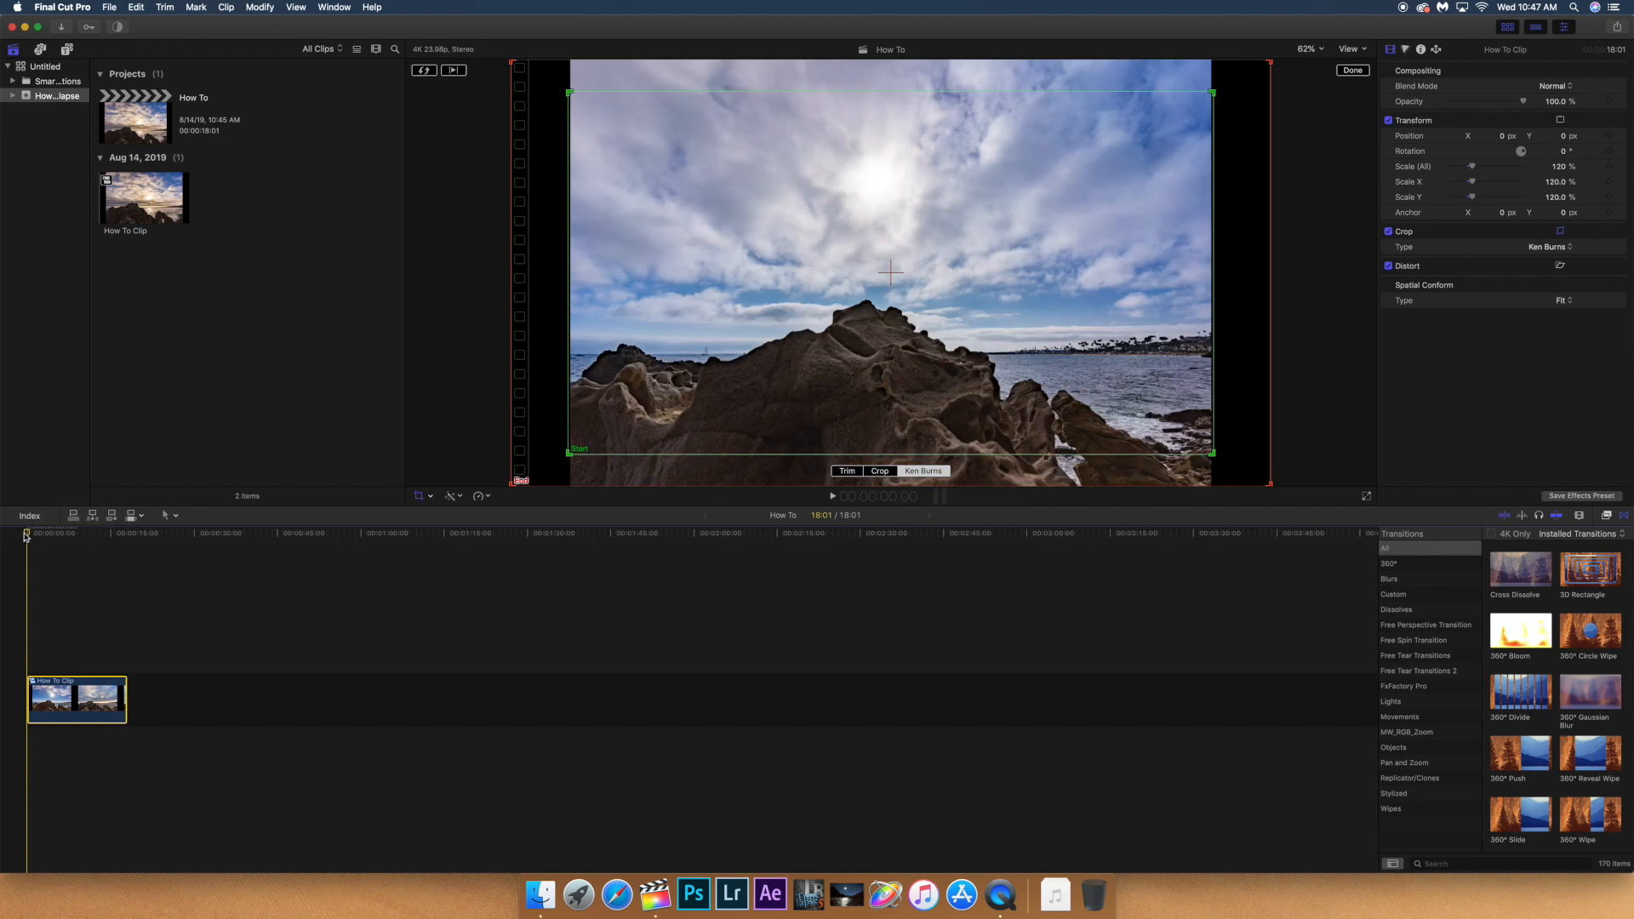
click(26, 534)
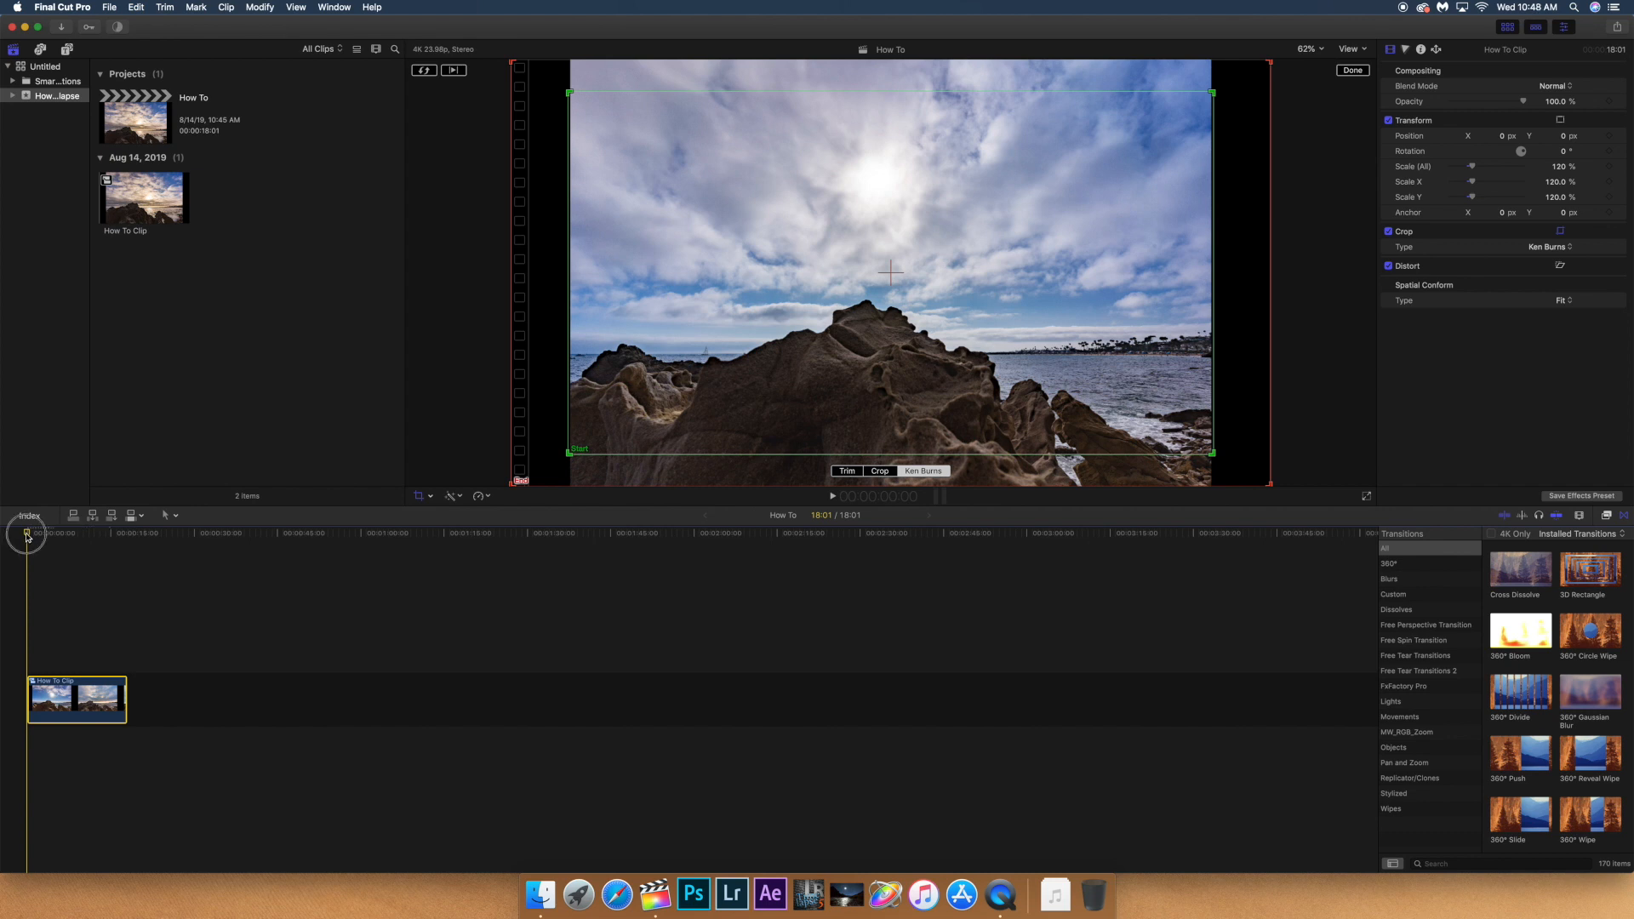